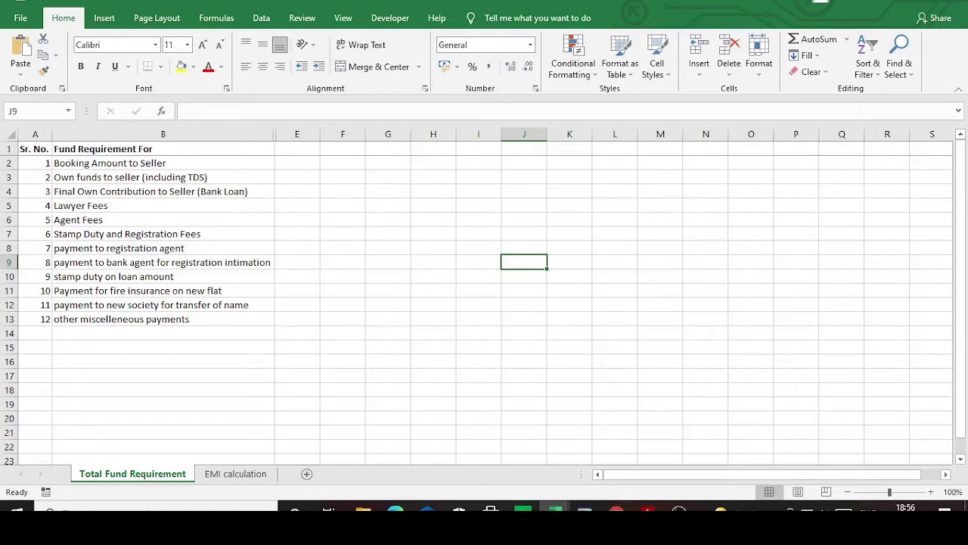
pyautogui.click(434, 333)
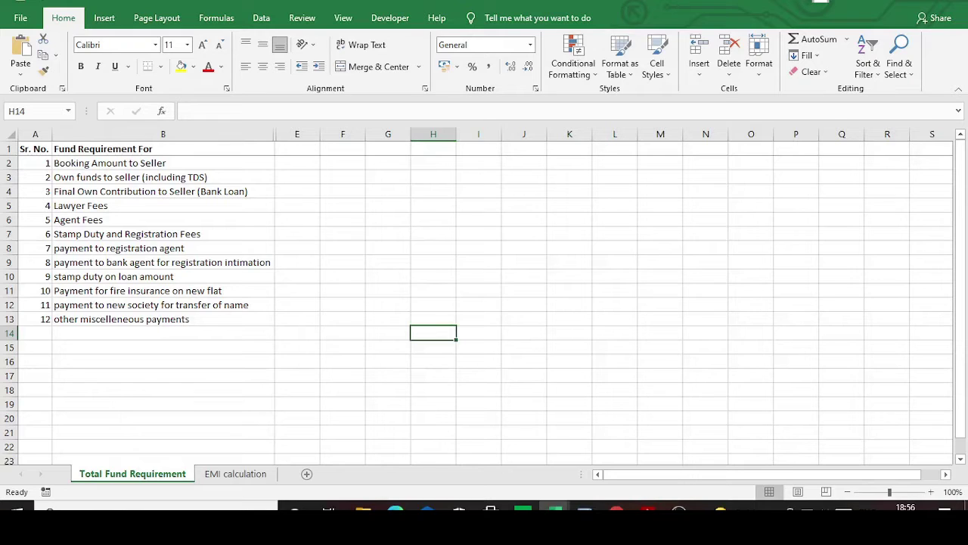
pyautogui.click(570, 291)
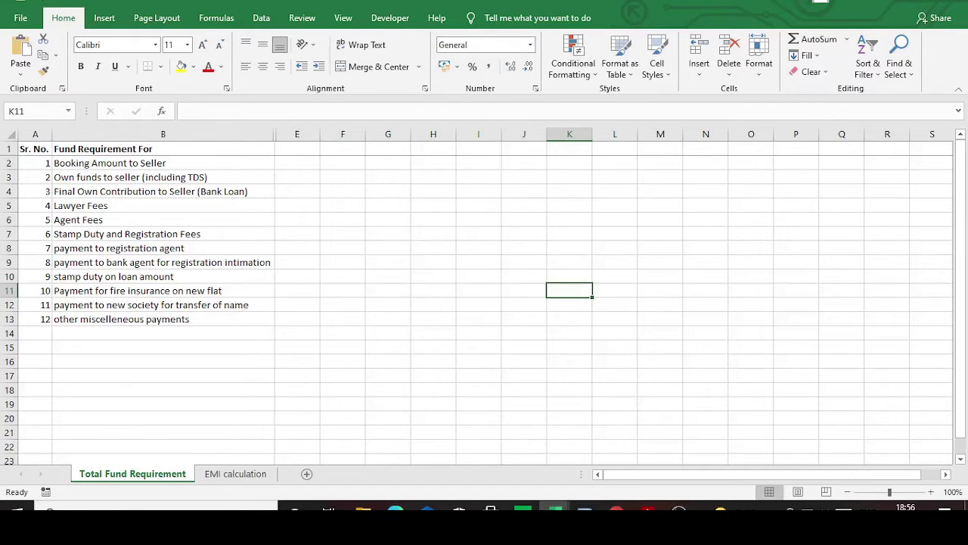
pyautogui.click(479, 319)
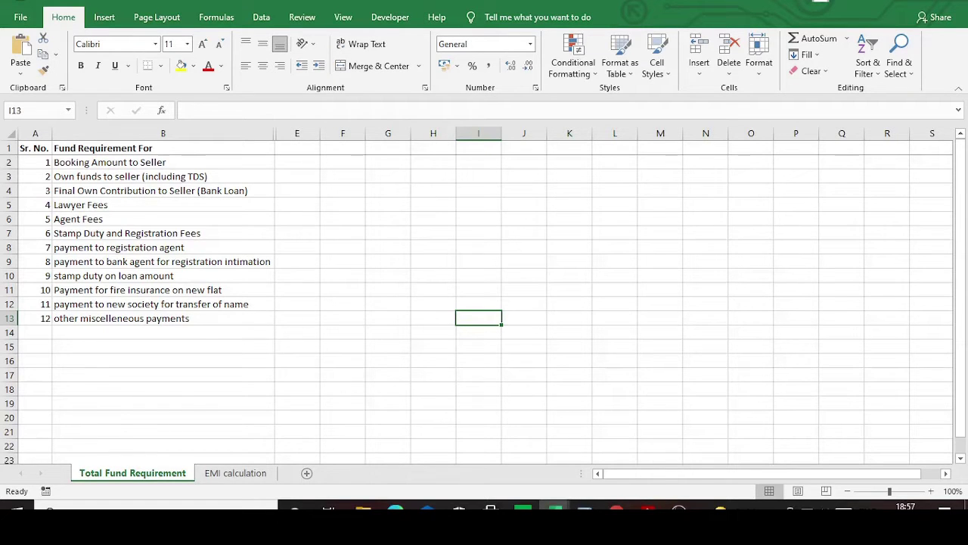
pyautogui.click(342, 233)
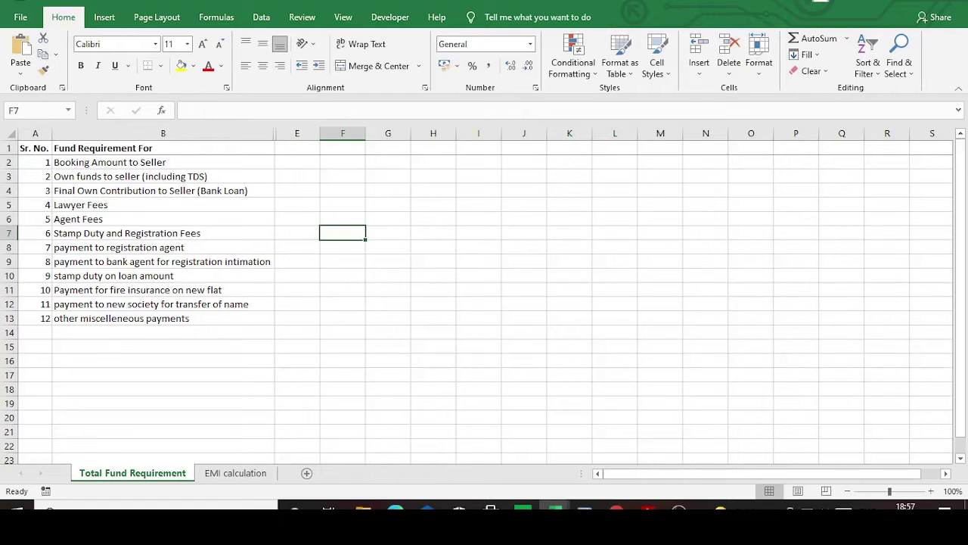
pyautogui.click(433, 304)
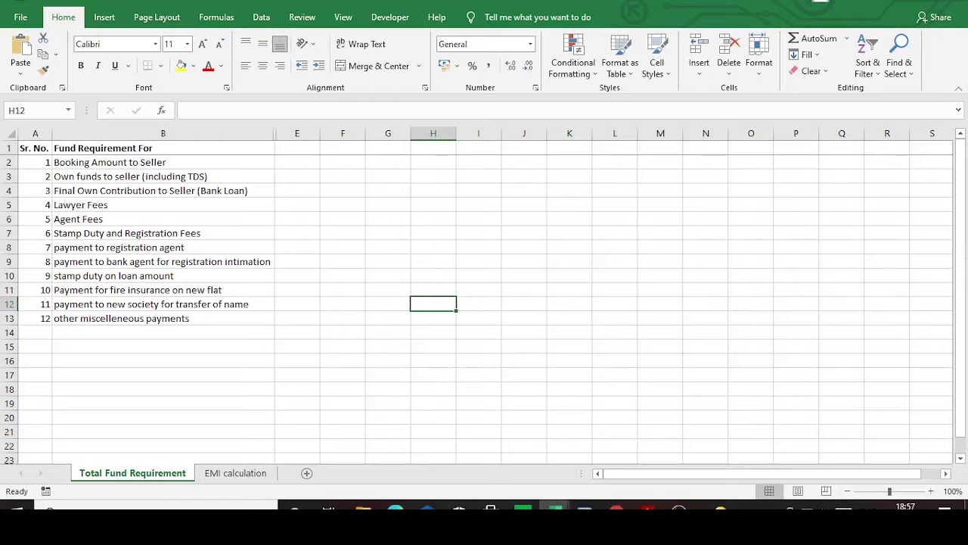
pyautogui.click(388, 219)
pyautogui.click(387, 275)
pyautogui.click(524, 247)
pyautogui.click(525, 304)
pyautogui.click(615, 262)
pyautogui.click(615, 304)
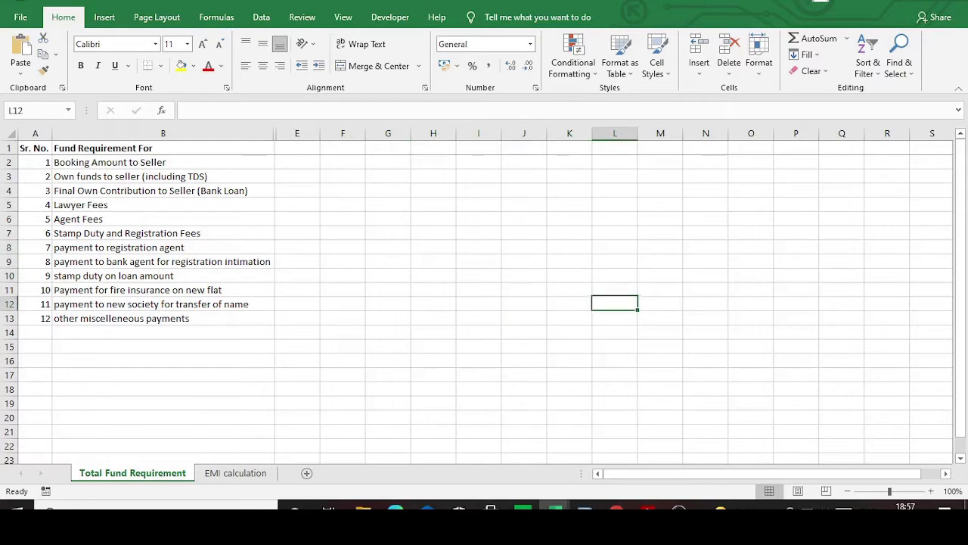
# Unhide the hidden columns C and D between the fund requirement descriptions and column E
pyautogui.click(434, 262)
pyautogui.moveTo(162, 133); pyautogui.dragTo(318, 133)
pyautogui.rightClick(320, 134)
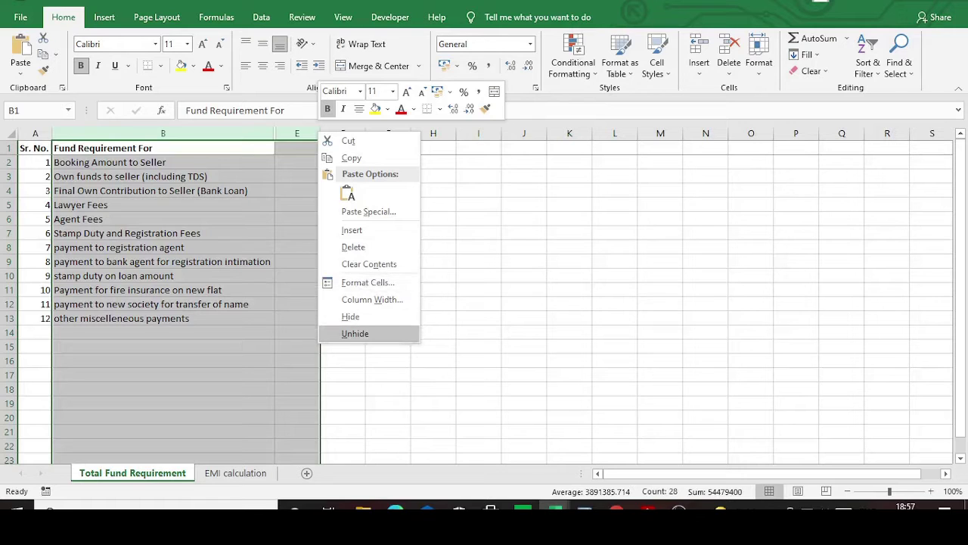
pyautogui.click(355, 333)
pyautogui.click(561, 247)
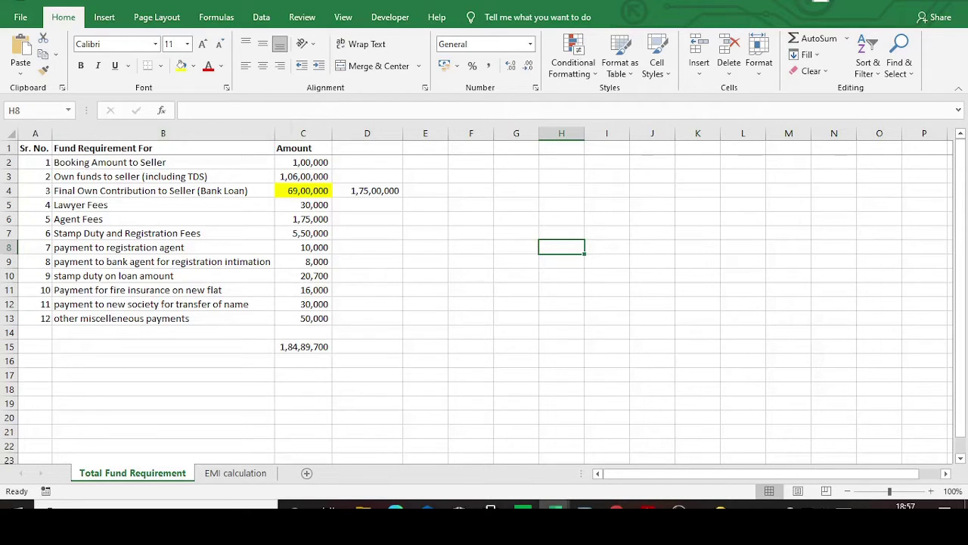
# Examine the amounts for the booking payment and the own funds to the seller in C2 and C3
pyautogui.click(163, 163)
pyautogui.click(303, 163)
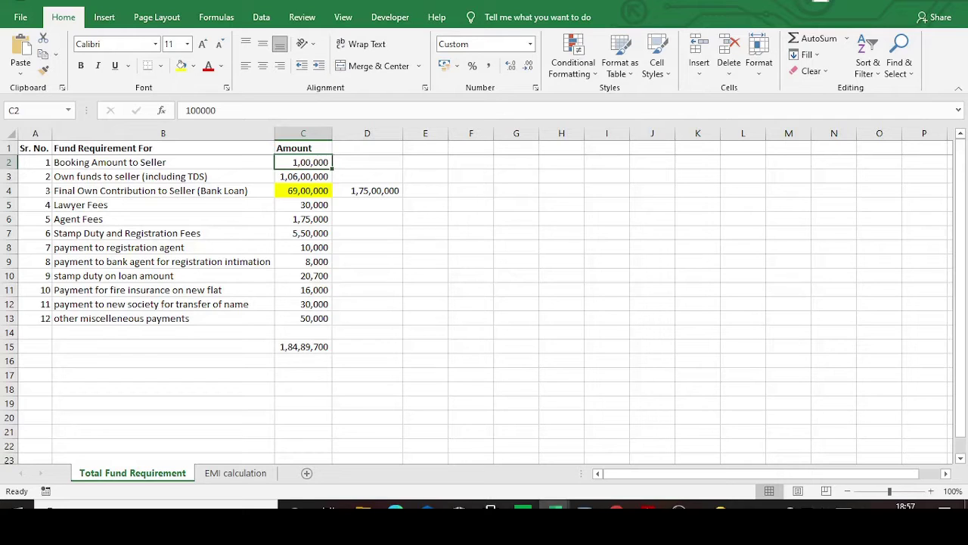
pyautogui.click(303, 176)
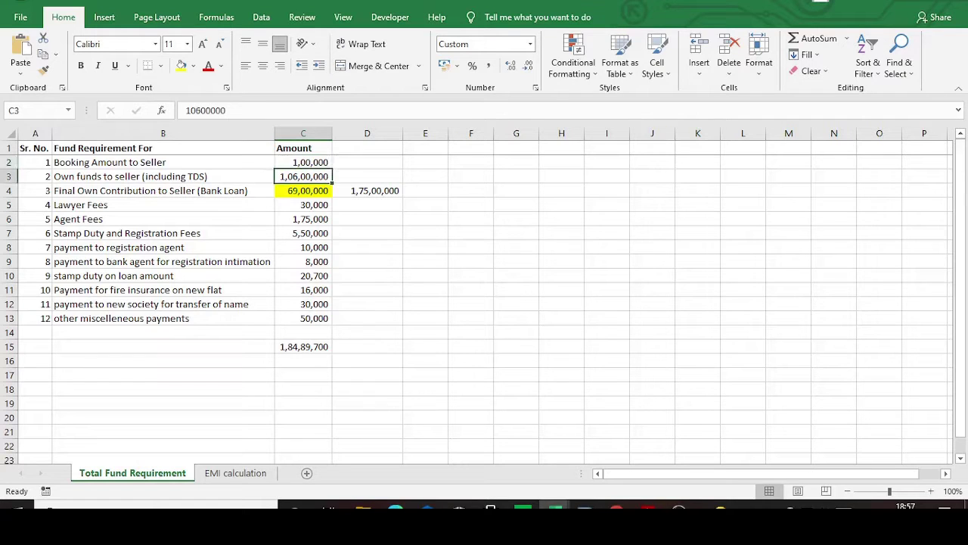
pyautogui.press('Right')
pyautogui.press('Right')
pyautogui.press('Right')
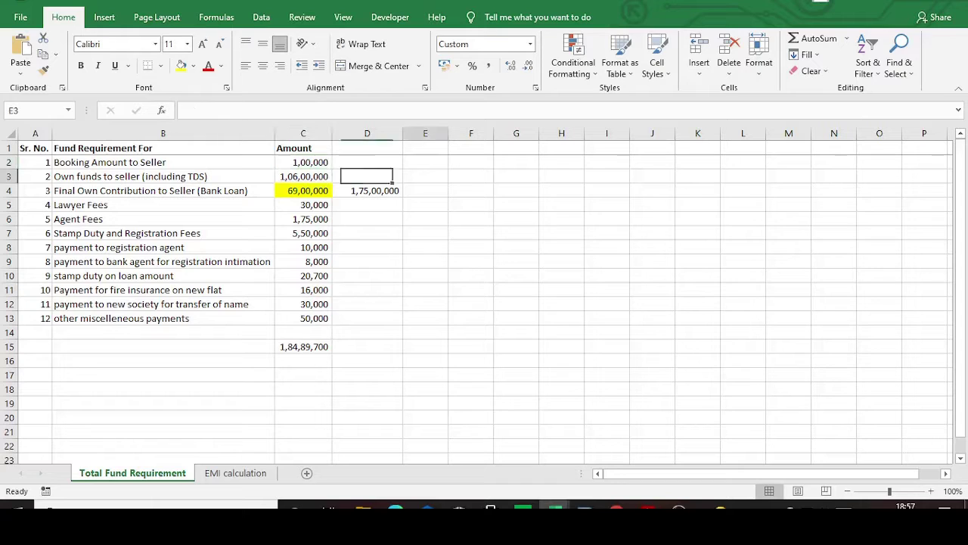
pyautogui.press('Right')
pyautogui.press('Right')
pyautogui.press('Right')
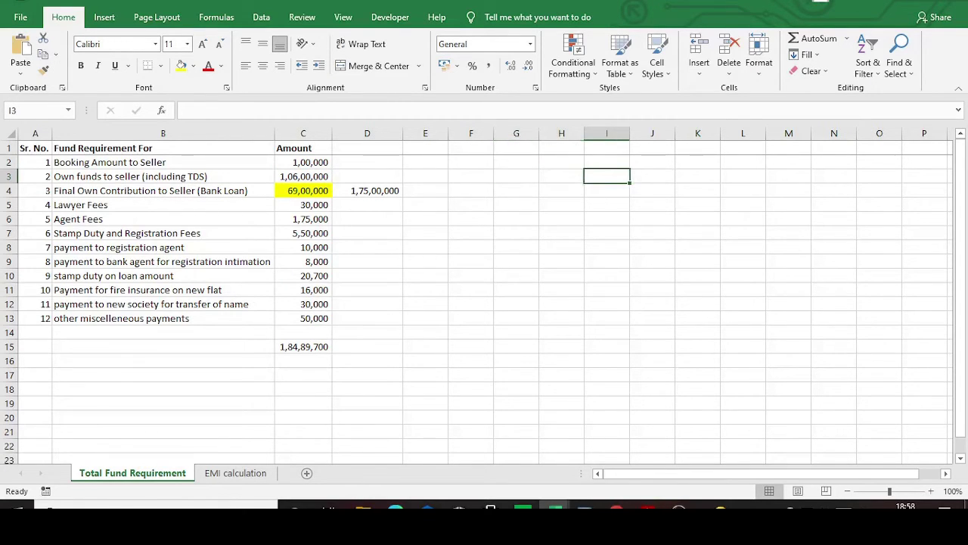
pyautogui.press('Left')
pyautogui.press('Left')
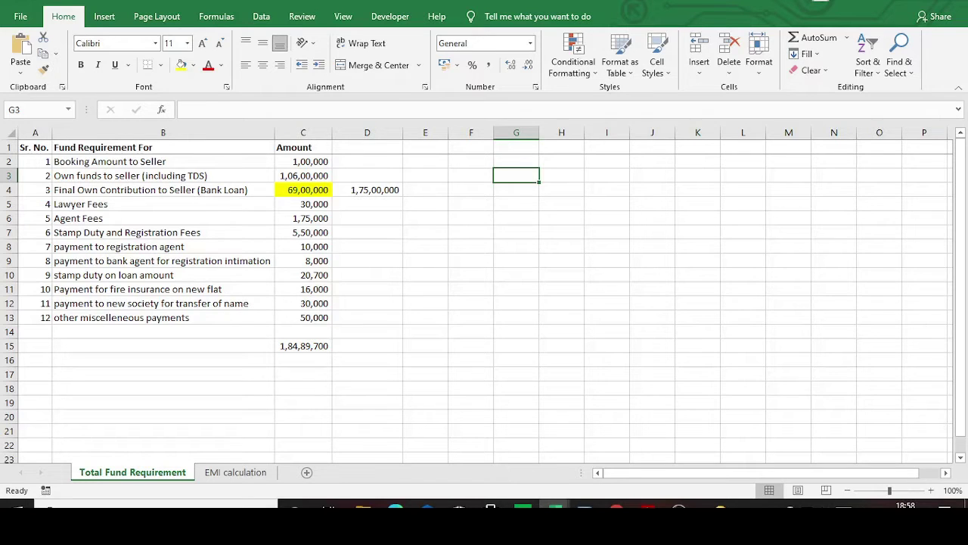
# Compare the property price in D4 with the fee amounts, the booking amount and the own funds to the seller
pyautogui.click(367, 190)
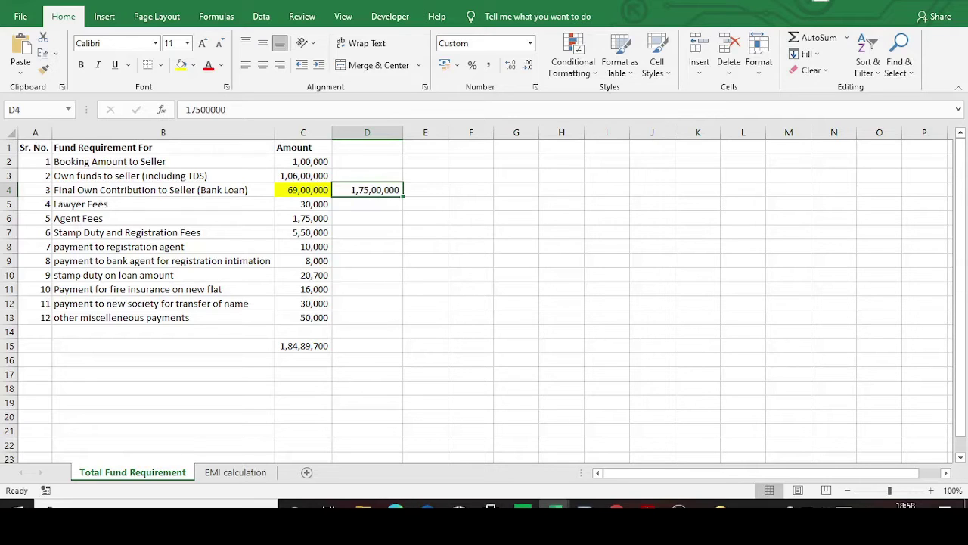
pyautogui.moveTo(303, 204); pyautogui.dragTo(303, 331)
pyautogui.click(368, 261)
pyautogui.click(367, 190)
pyautogui.click(304, 161)
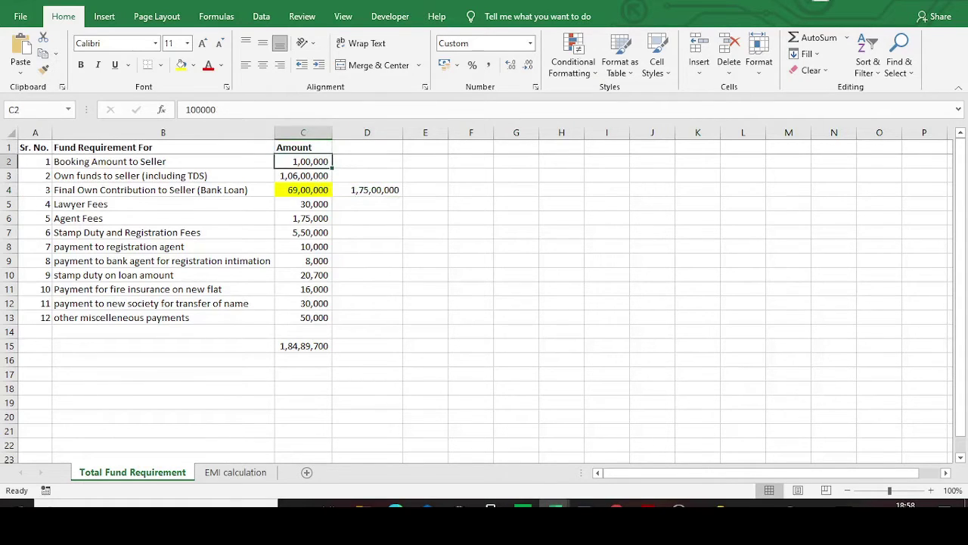
pyautogui.click(303, 175)
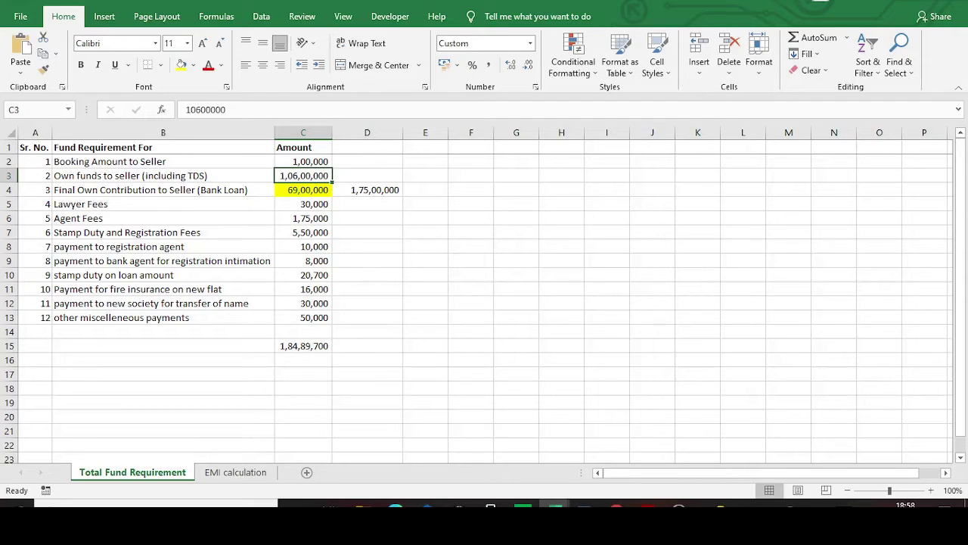
pyautogui.click(470, 190)
pyautogui.click(367, 190)
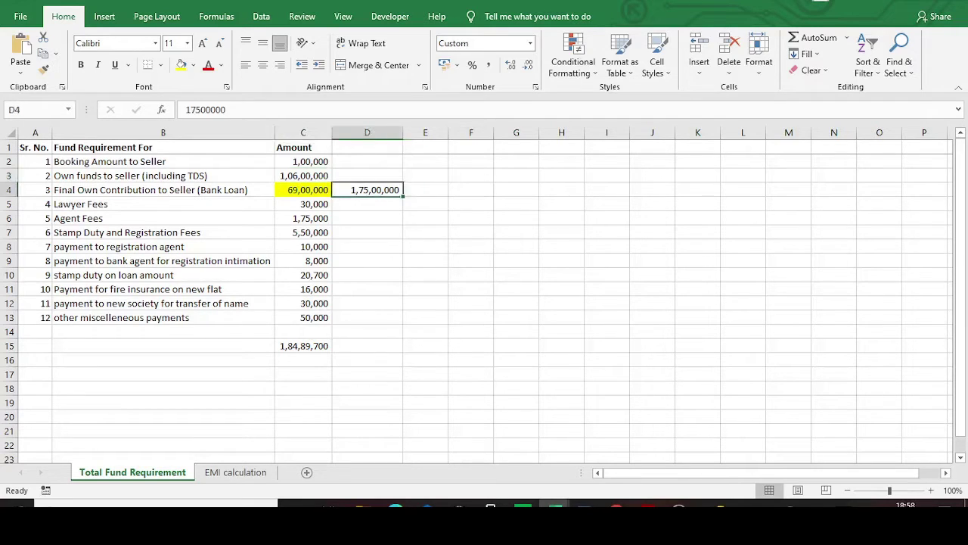
pyautogui.moveTo(367, 176); pyautogui.dragTo(425, 232)
pyautogui.click(471, 190)
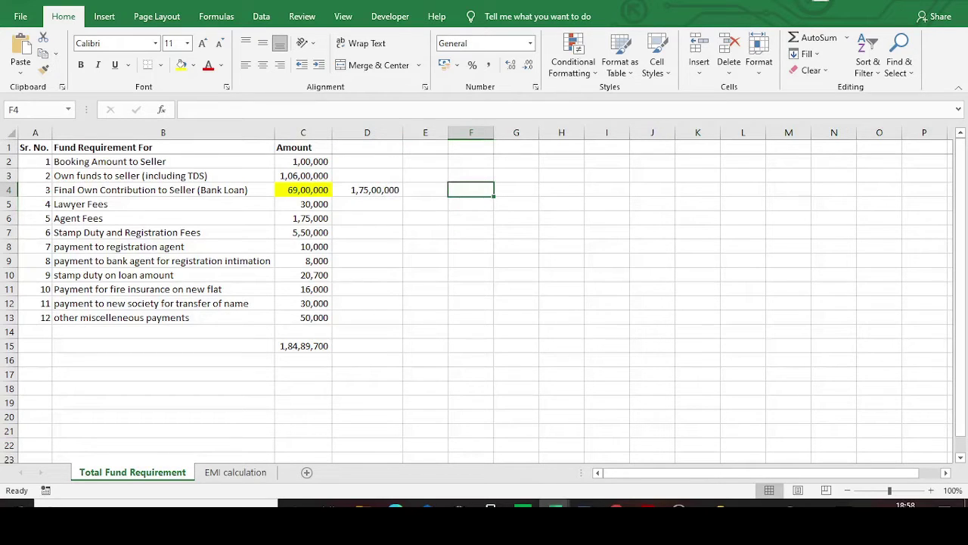
# Examine the bank loan formula in C4 alongside the own funds in C3 and the additional fees in C5:C13
pyautogui.click(303, 190)
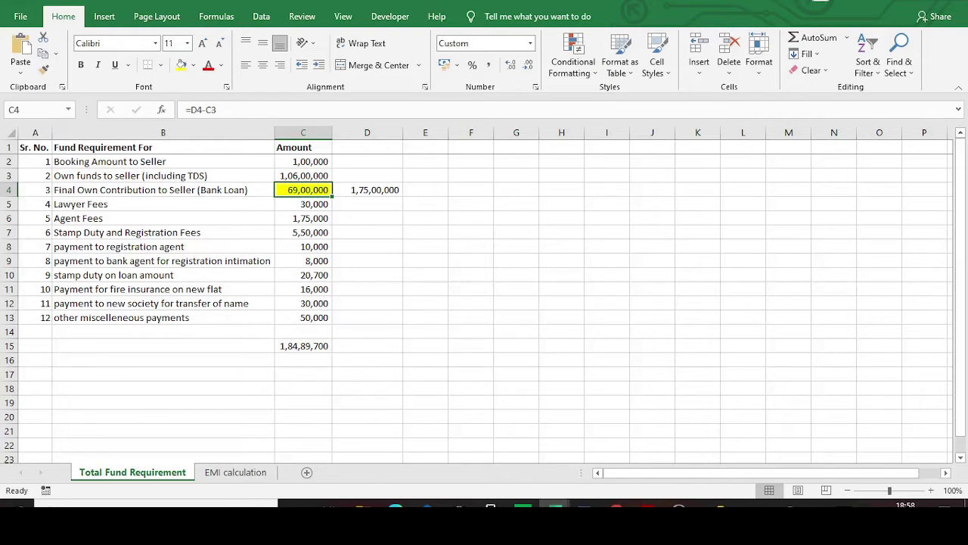
pyautogui.click(367, 219)
pyautogui.click(304, 189)
pyautogui.moveTo(303, 204); pyautogui.dragTo(303, 318)
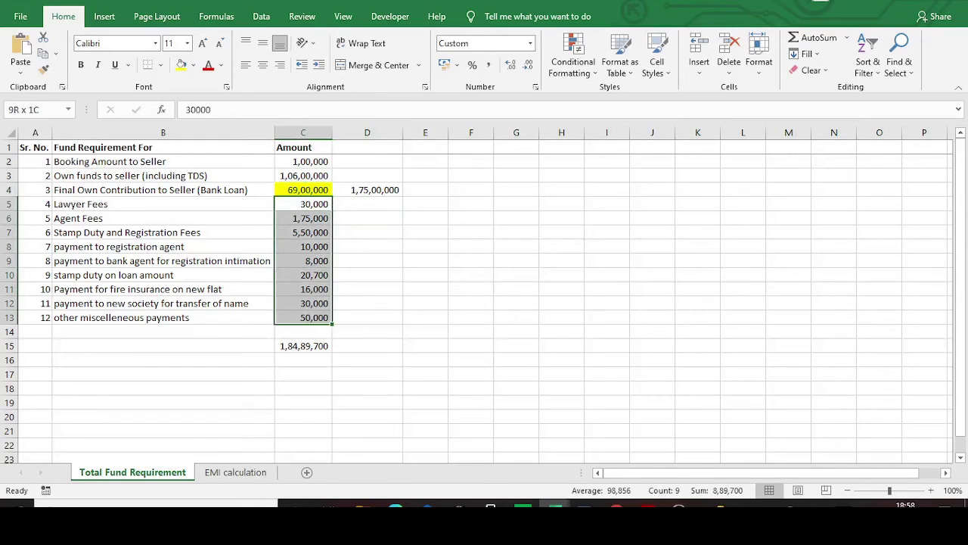
pyautogui.moveTo(428, 232); pyautogui.dragTo(427, 261)
pyautogui.click(470, 246)
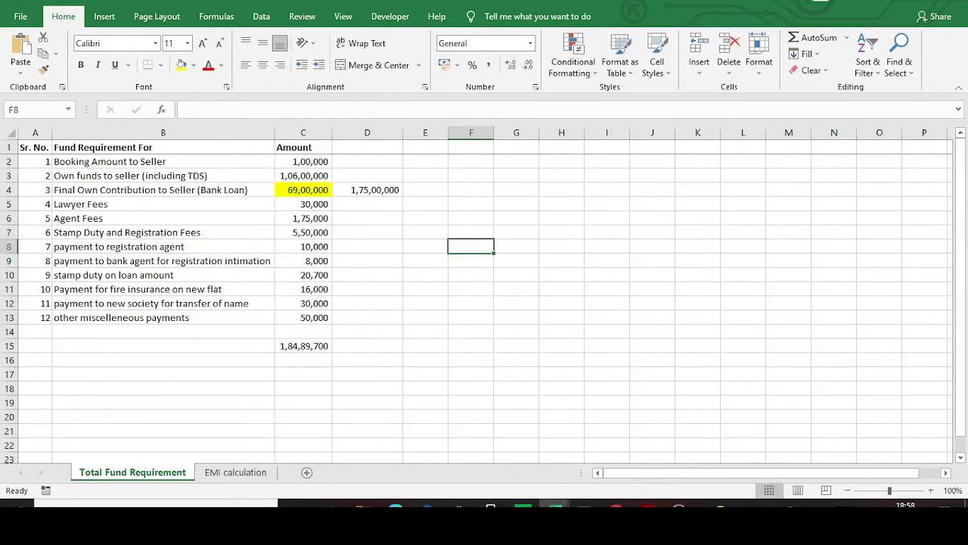
pyautogui.click(303, 175)
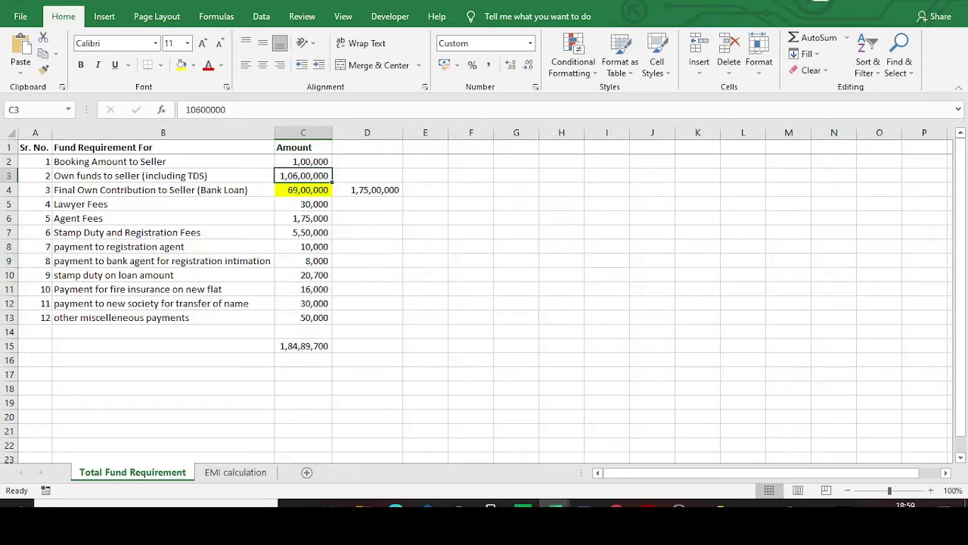
pyautogui.click(366, 204)
pyautogui.click(425, 246)
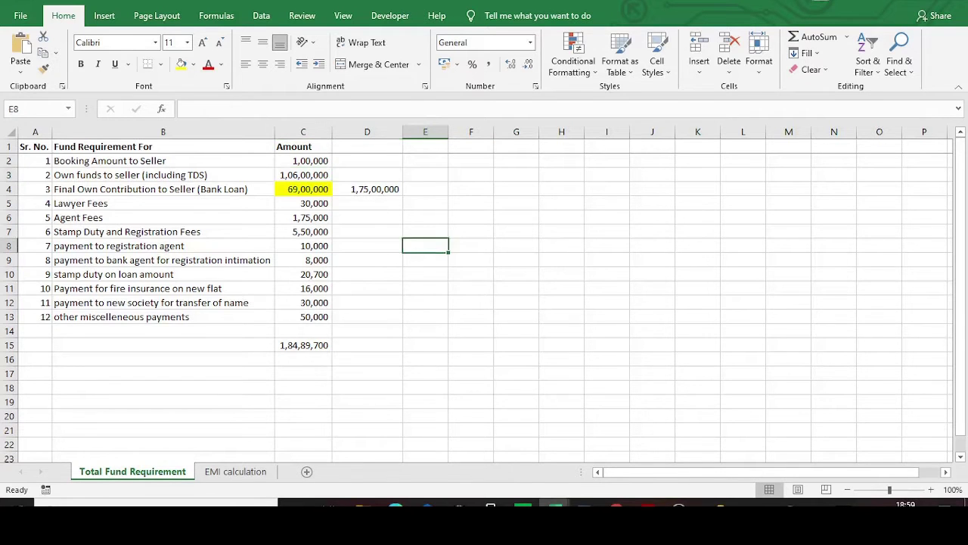
pyautogui.moveTo(303, 203); pyautogui.dragTo(303, 316)
pyautogui.click(471, 274)
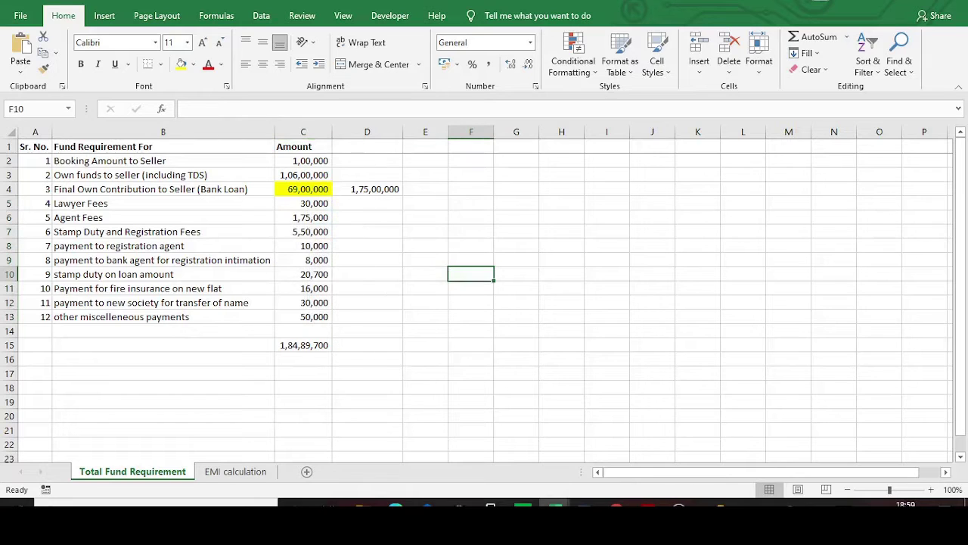
pyautogui.click(303, 189)
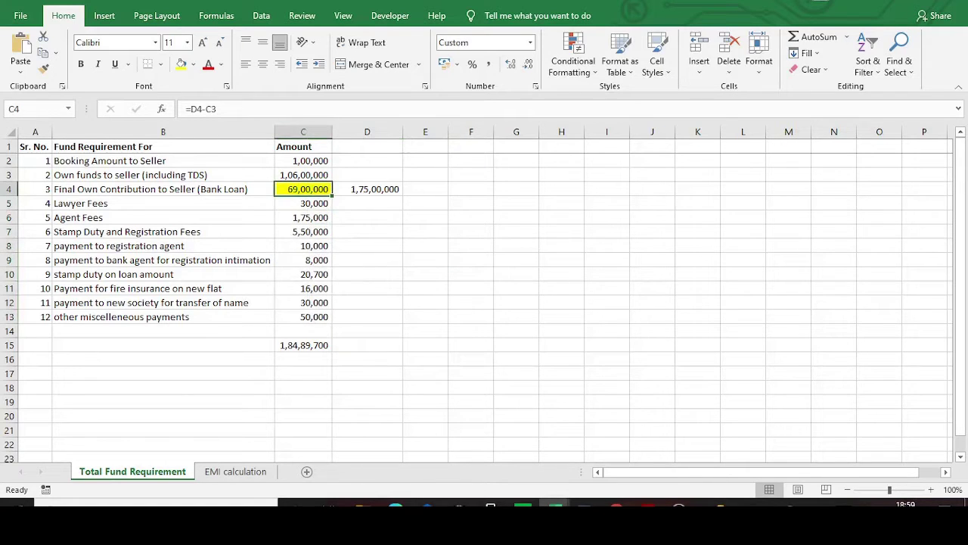
pyautogui.click(516, 189)
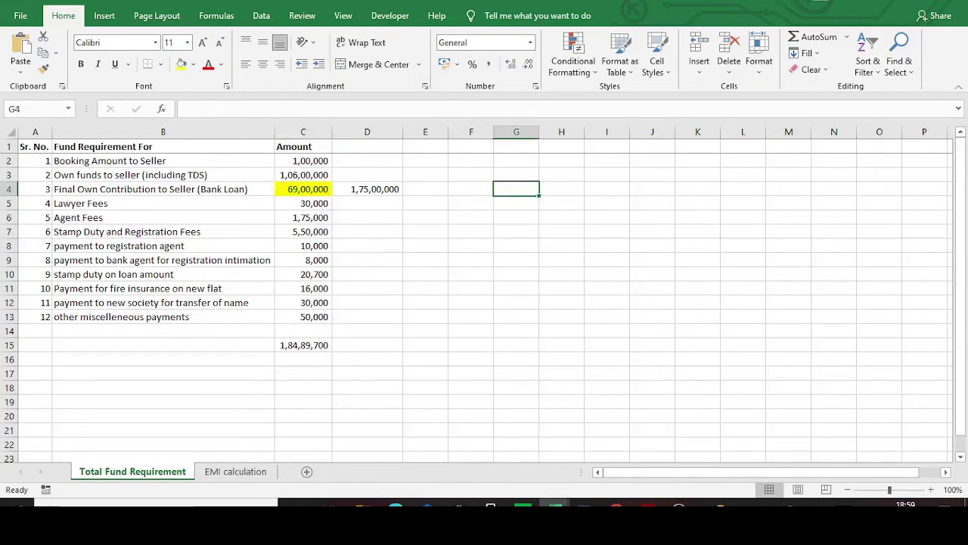
# Hide rows 5 to 13, which hold the lawyer fees through the miscellaneous payments
pyautogui.moveTo(9, 203); pyautogui.dragTo(9, 317)
pyautogui.rightClick(15, 277)
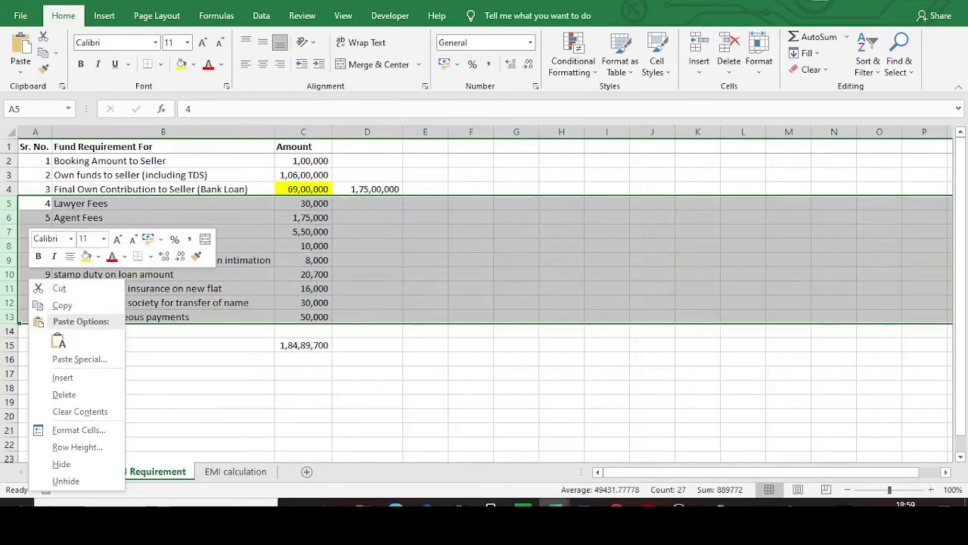
pyautogui.click(61, 463)
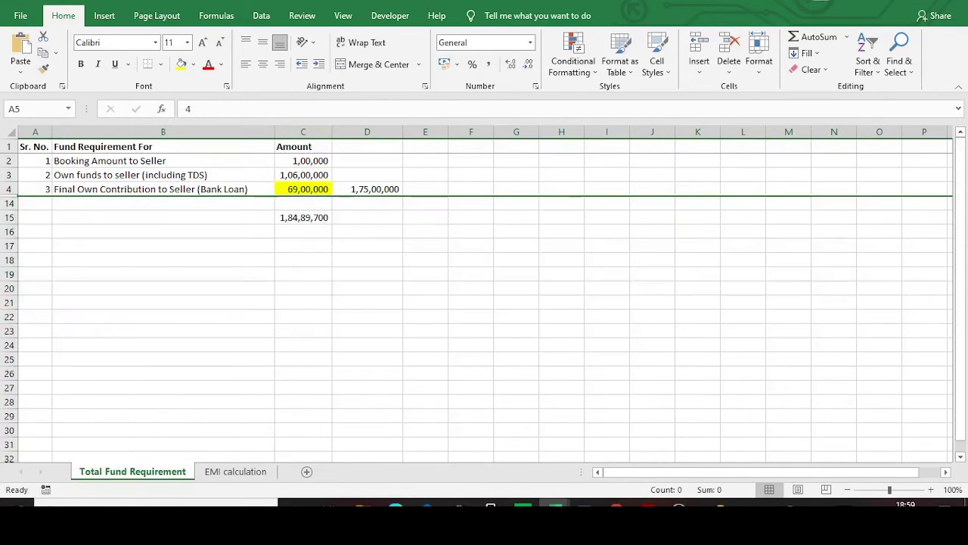
pyautogui.click(515, 260)
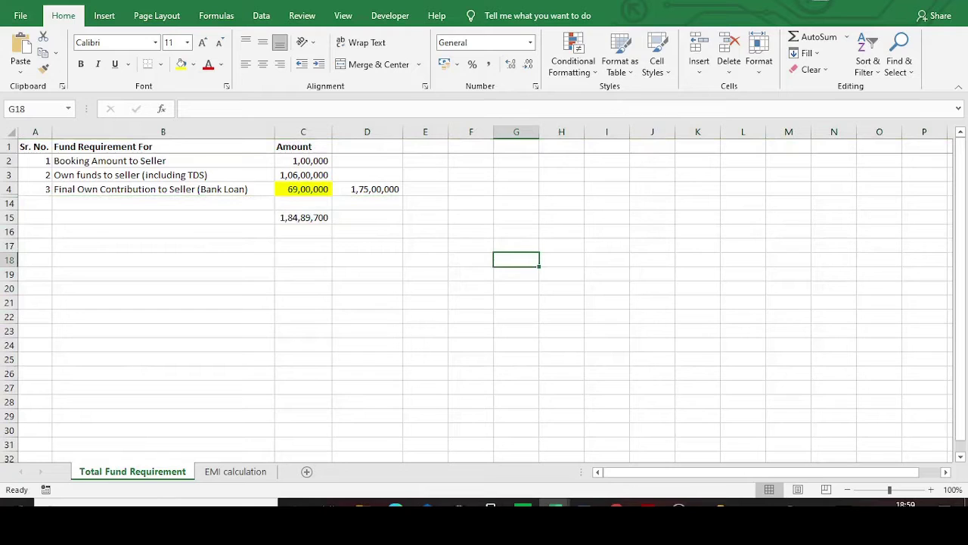
# Check which cells the bank loan formula in C4 references against the booking amount, own funds and property price
pyautogui.click(303, 161)
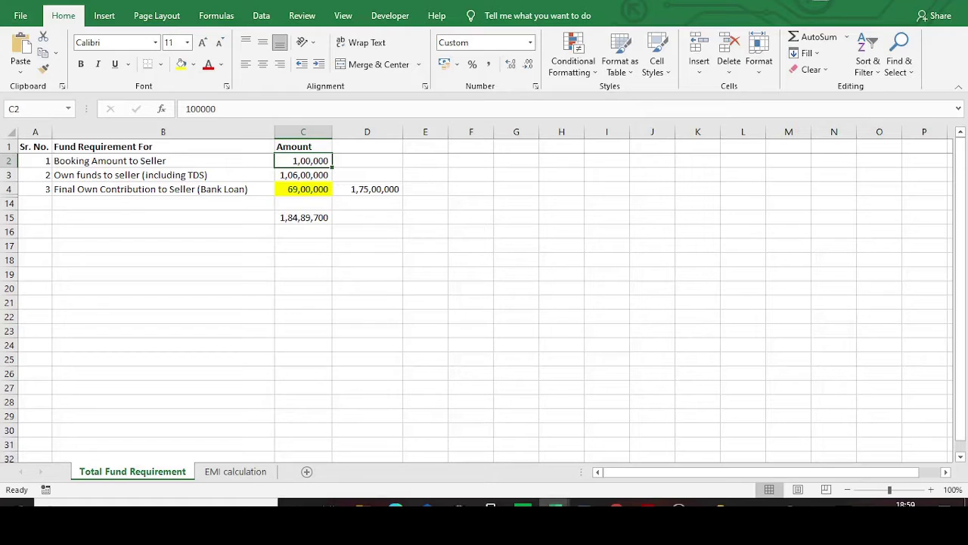
pyautogui.click(303, 175)
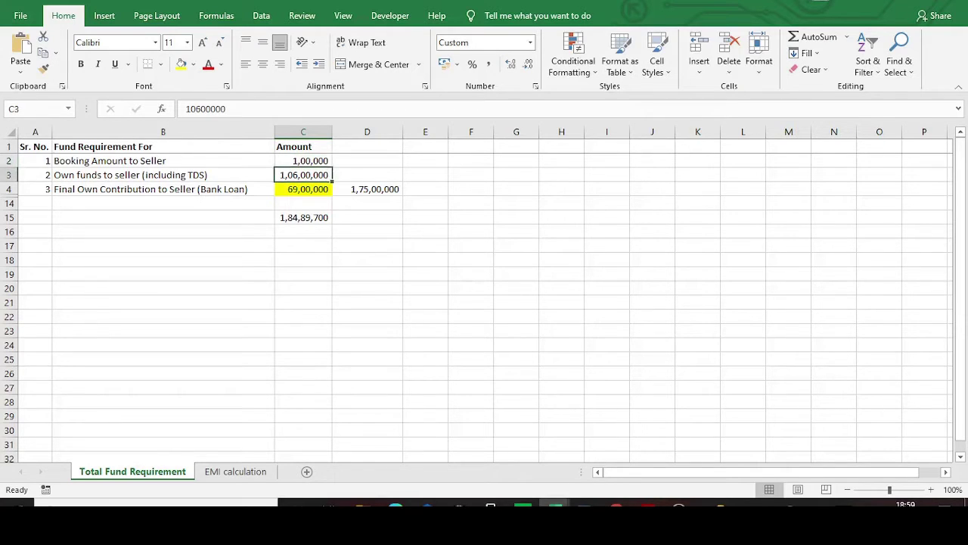
pyautogui.click(368, 189)
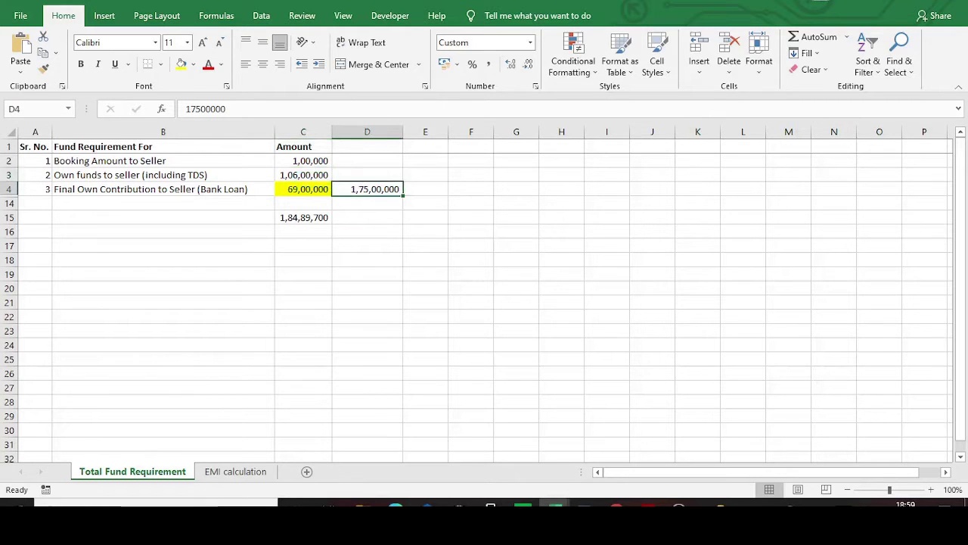
pyautogui.click(303, 189)
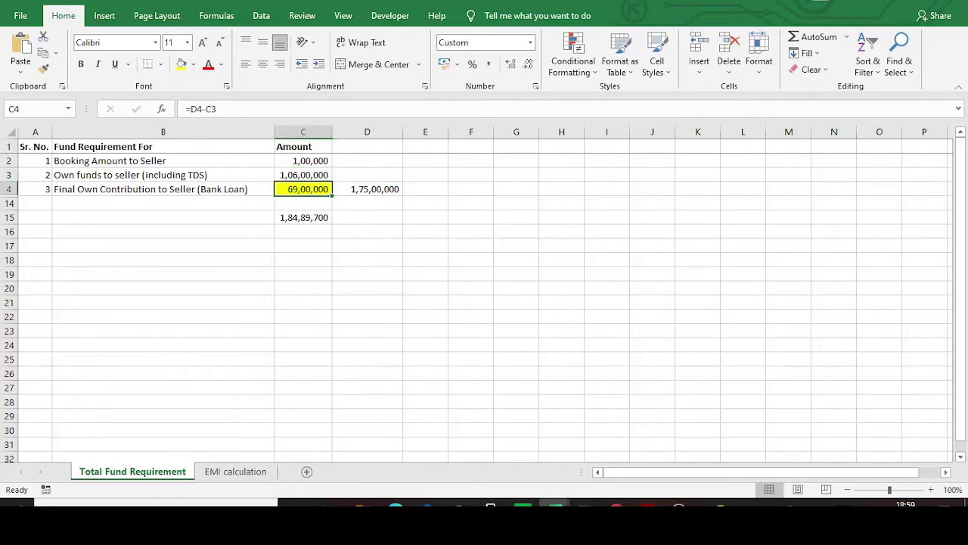
pyautogui.click(218, 109)
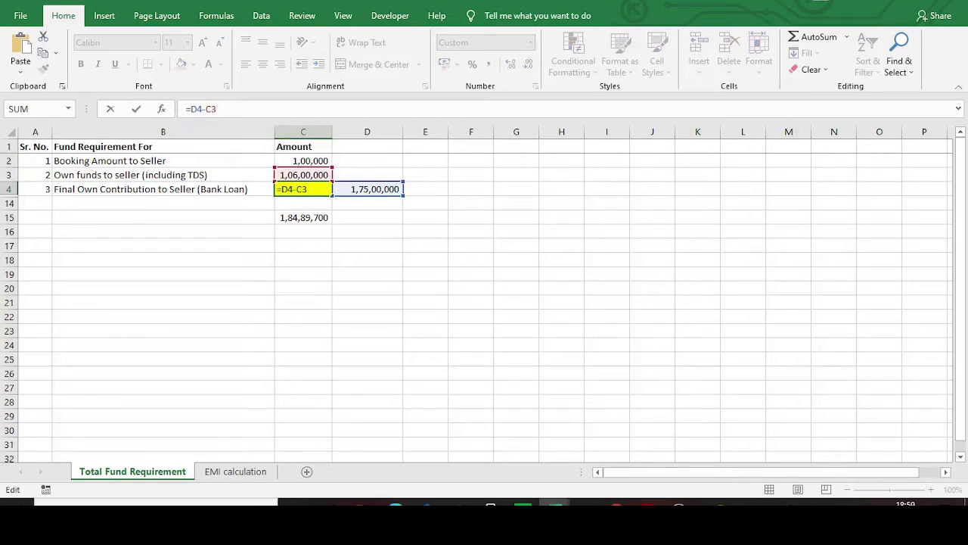
pyautogui.click(304, 160)
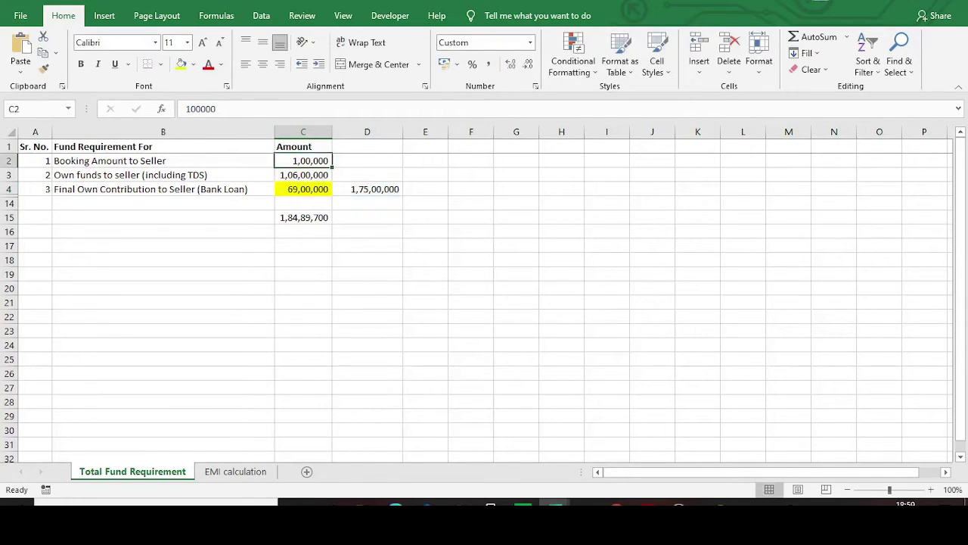
# Subtract the booking amount in C2 as well in the bank loan formula in C4, making it =D4-C3-C2
pyautogui.click(304, 175)
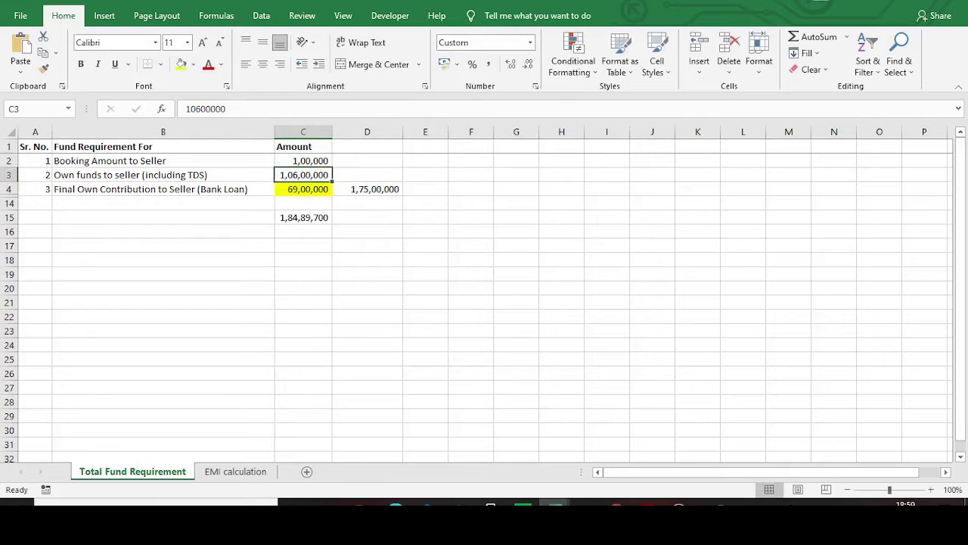
pyautogui.click(303, 189)
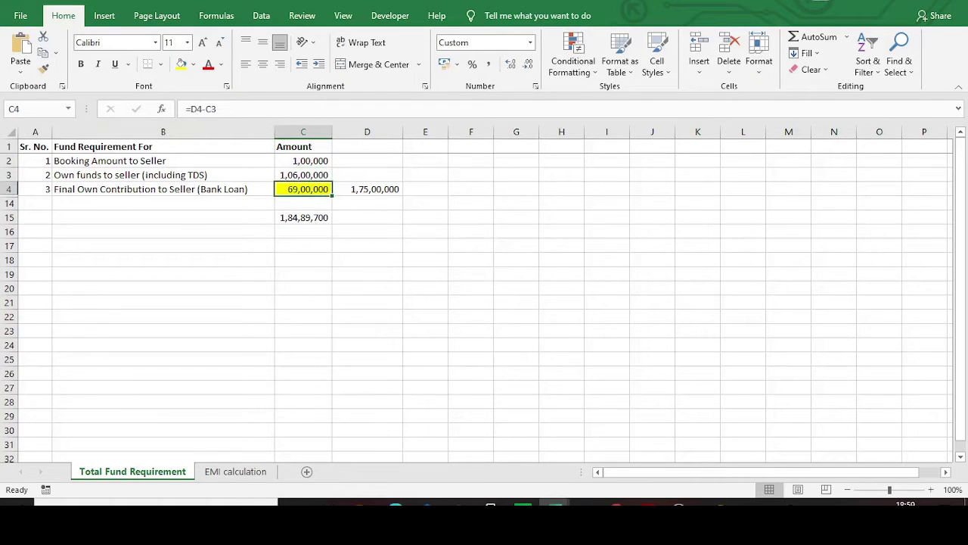
pyautogui.press('F2')
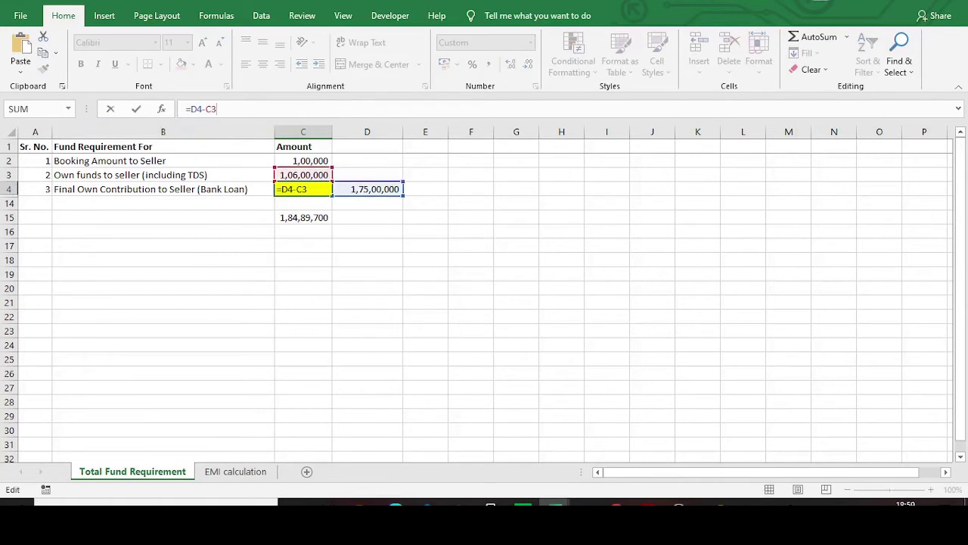
pyautogui.write('-')
pyautogui.click(303, 161)
pyautogui.press('Return')
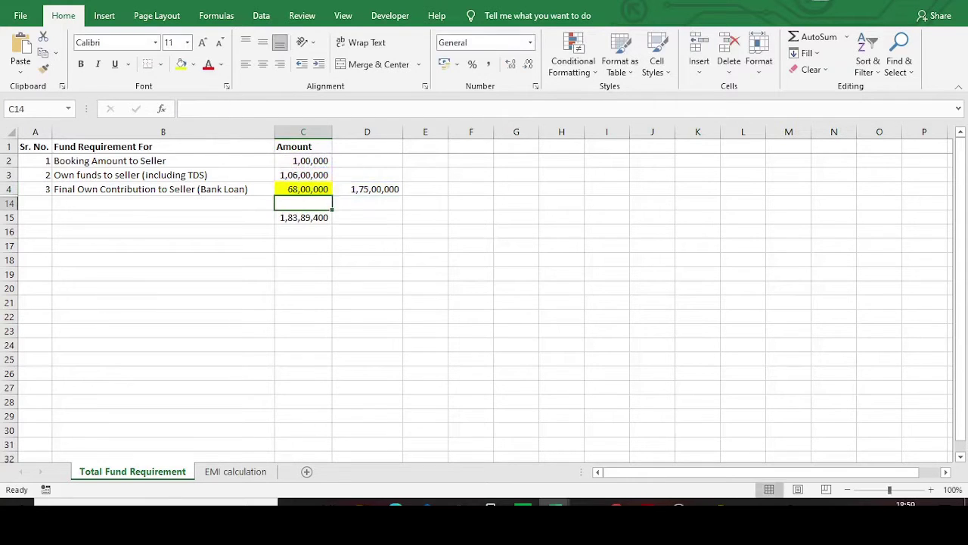
pyautogui.press('Up')
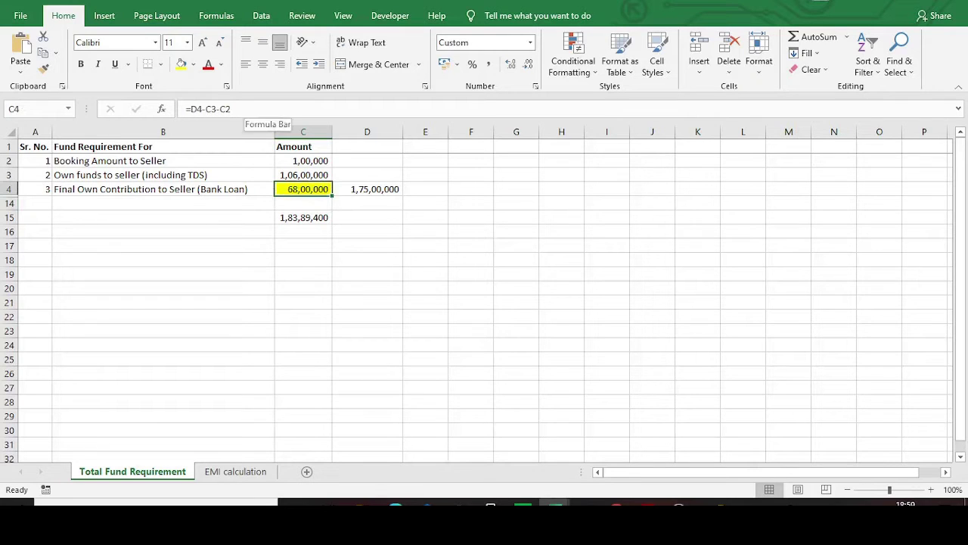
# Remove the booking amount from the bank loan formula in C4, restoring it to =D4-C3
pyautogui.click(250, 109)
pyautogui.press('BackSpace')
pyautogui.press('BackSpace')
pyautogui.press('BackSpace')
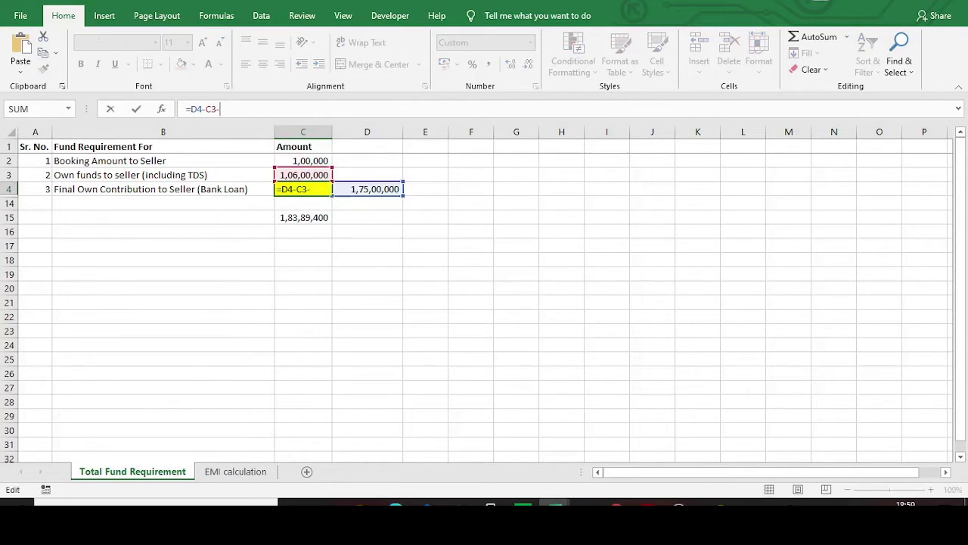
pyautogui.press('Return')
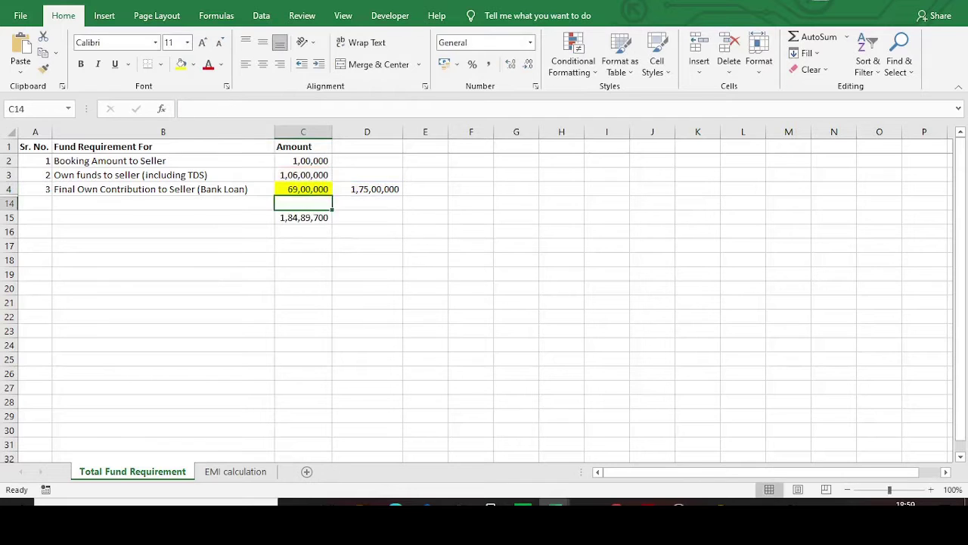
# Review the own funds to the seller in C3 together with the bank loan amount in C4
pyautogui.press('Up')
pyautogui.press('Up')
pyautogui.press('Up')
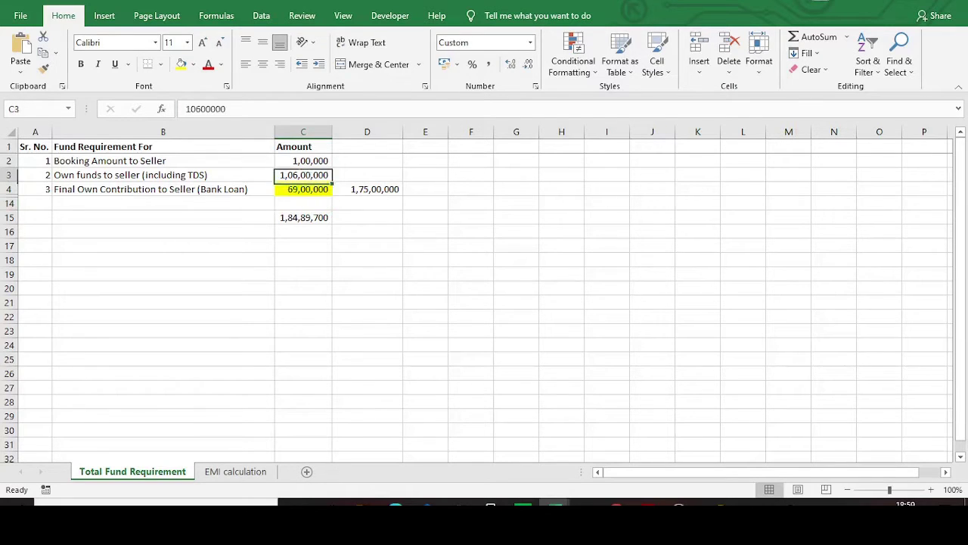
pyautogui.hotkey('shift', 'Down')
pyautogui.hotkey('shift', 'Down')
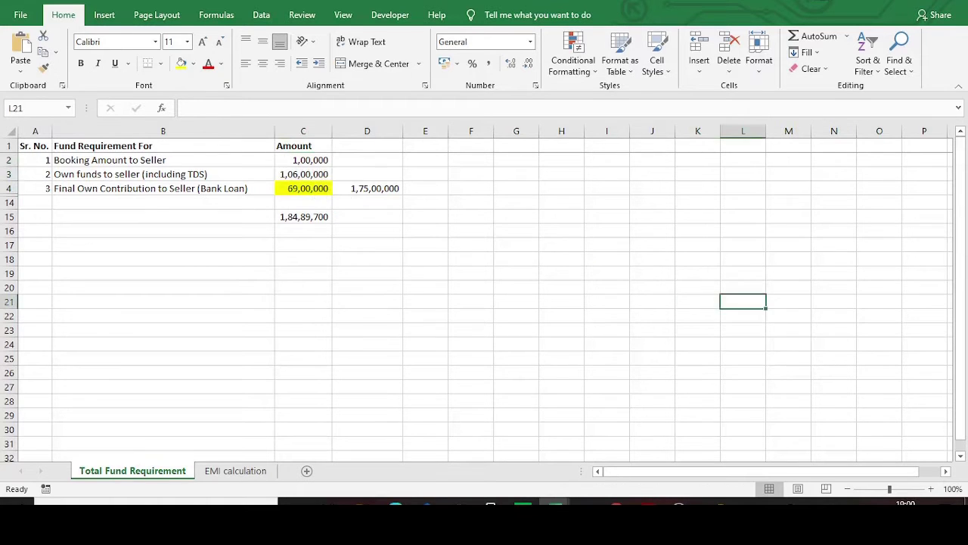
# Re-enter the property price in D4 as 17500000
pyautogui.click(367, 189)
pyautogui.click(193, 108)
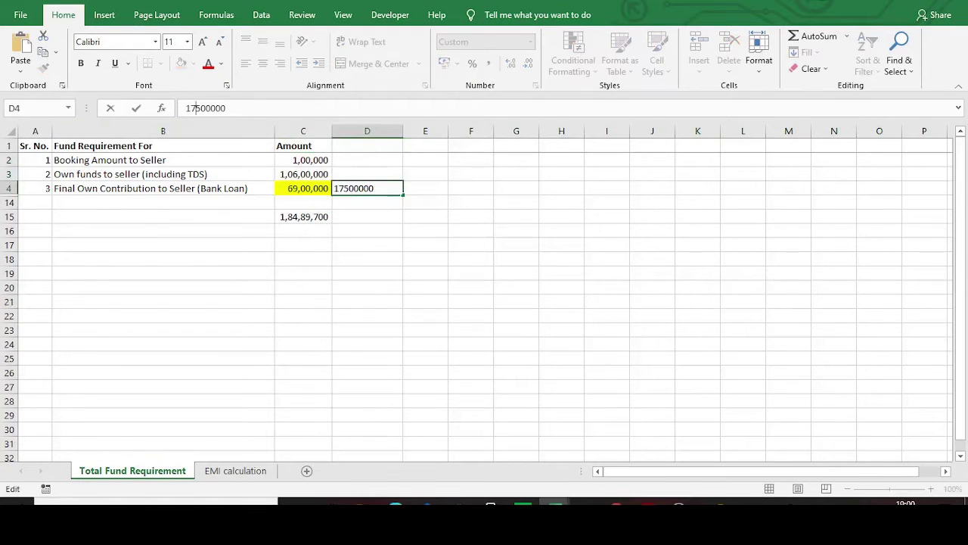
pyautogui.press('Delete')
pyautogui.write('5')
pyautogui.click(562, 231)
pyautogui.click(367, 188)
pyautogui.click(367, 187)
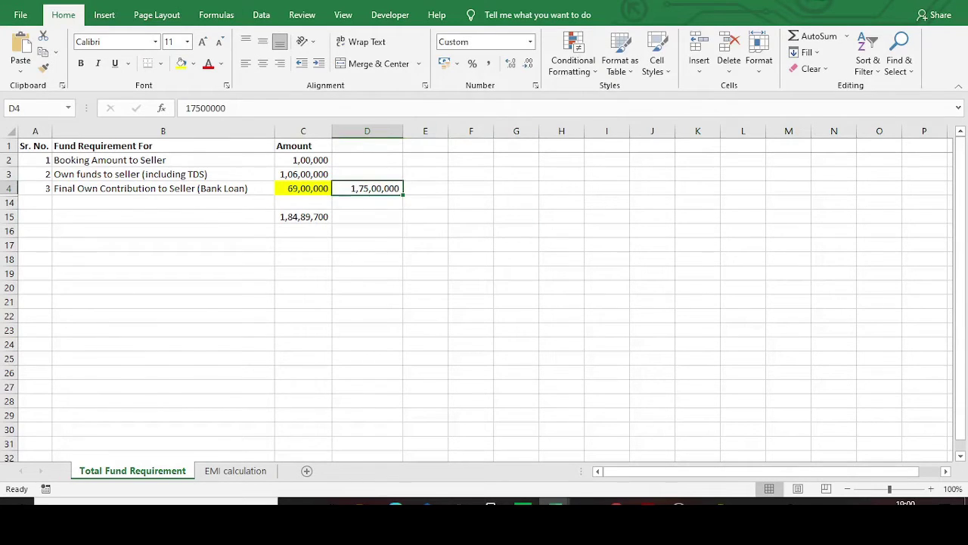
# Unhide rows 5 to 13 with the lawyer fees through the miscellaneous payments
pyautogui.moveTo(9, 188); pyautogui.dragTo(9, 202)
pyautogui.rightClick(11, 202)
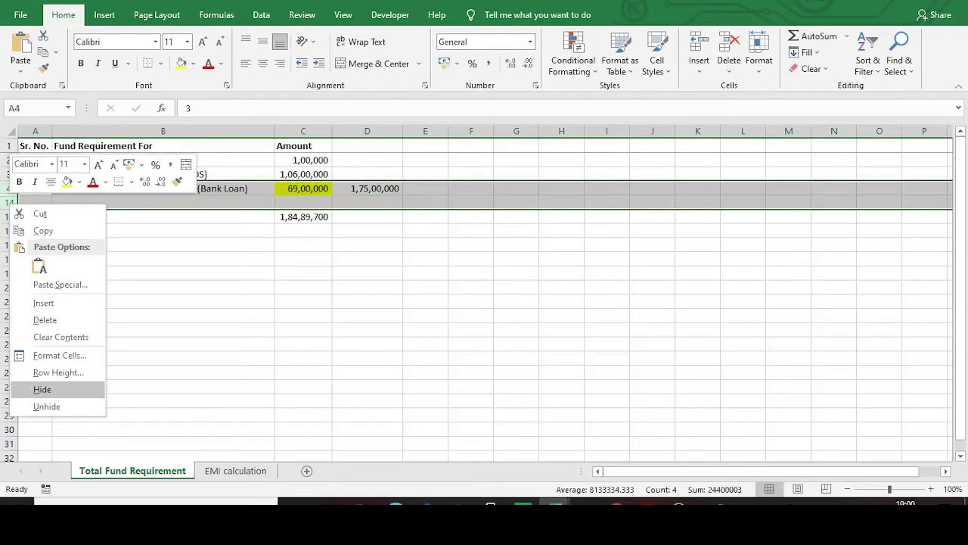
pyautogui.click(46, 407)
pyautogui.click(367, 315)
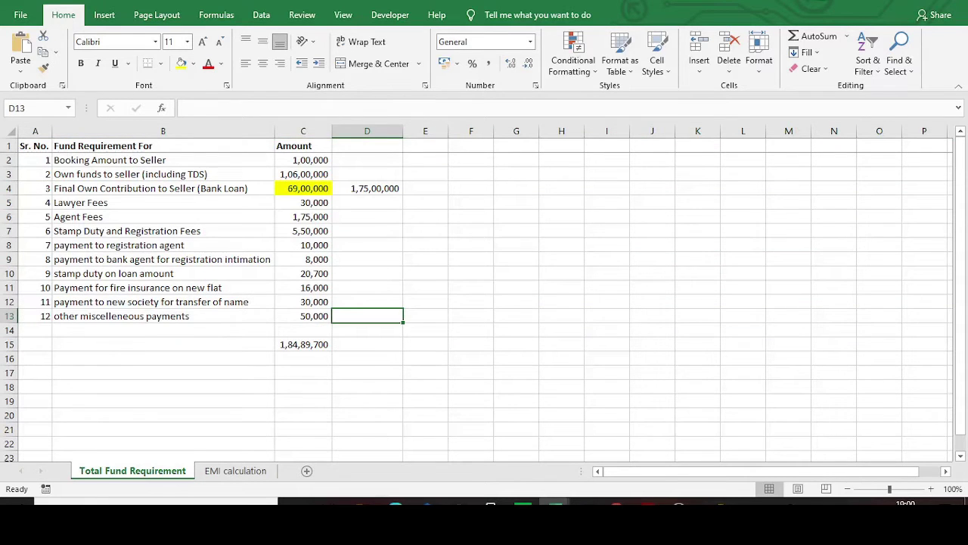
# Examine the additional fees in C5:C13, the lawyer fees in C5 and the agent fees formula in C6
pyautogui.moveTo(302, 202); pyautogui.dragTo(303, 316)
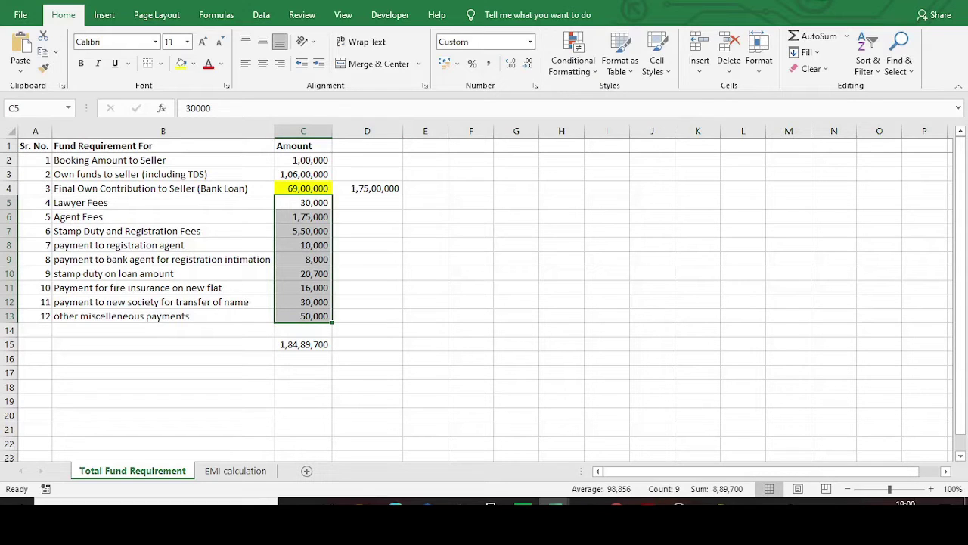
pyautogui.click(652, 372)
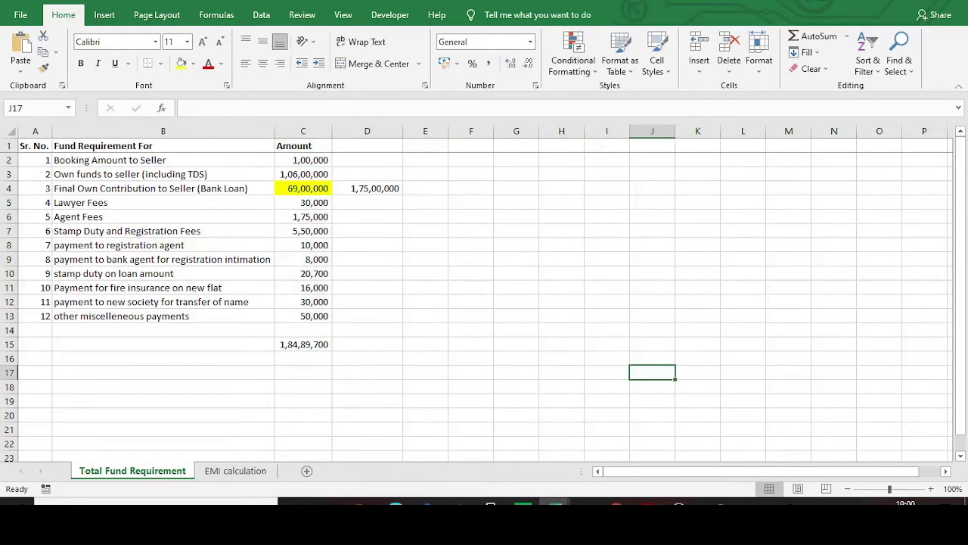
pyautogui.click(302, 203)
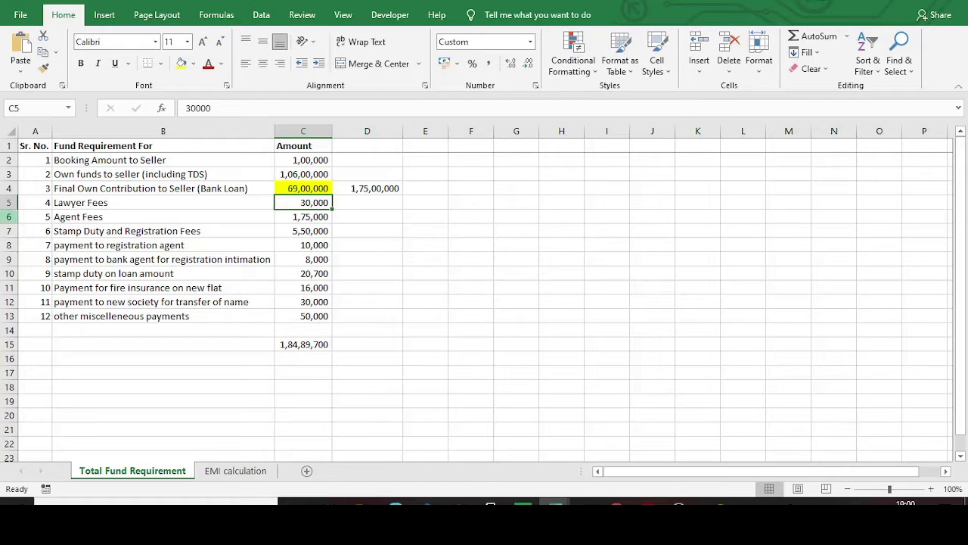
pyautogui.click(9, 216)
pyautogui.click(303, 216)
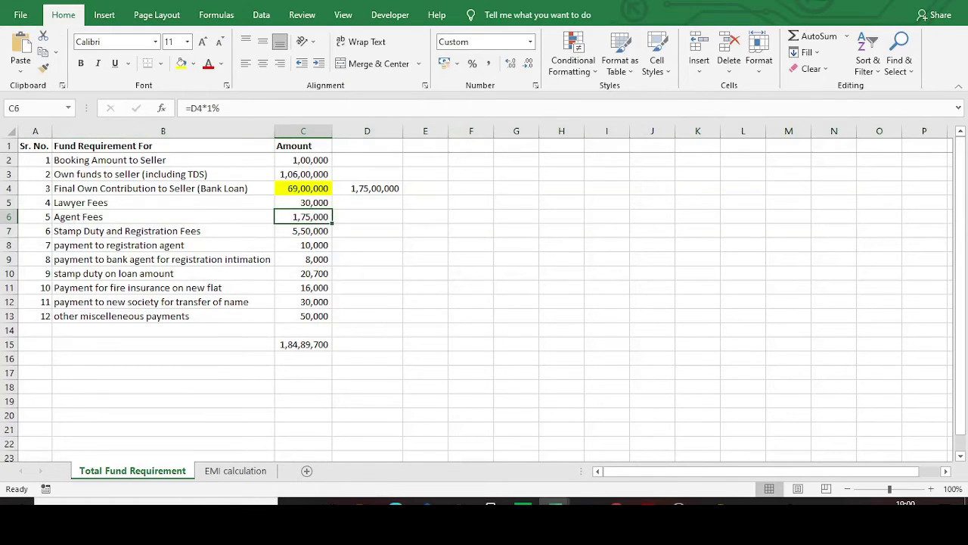
pyautogui.click(227, 108)
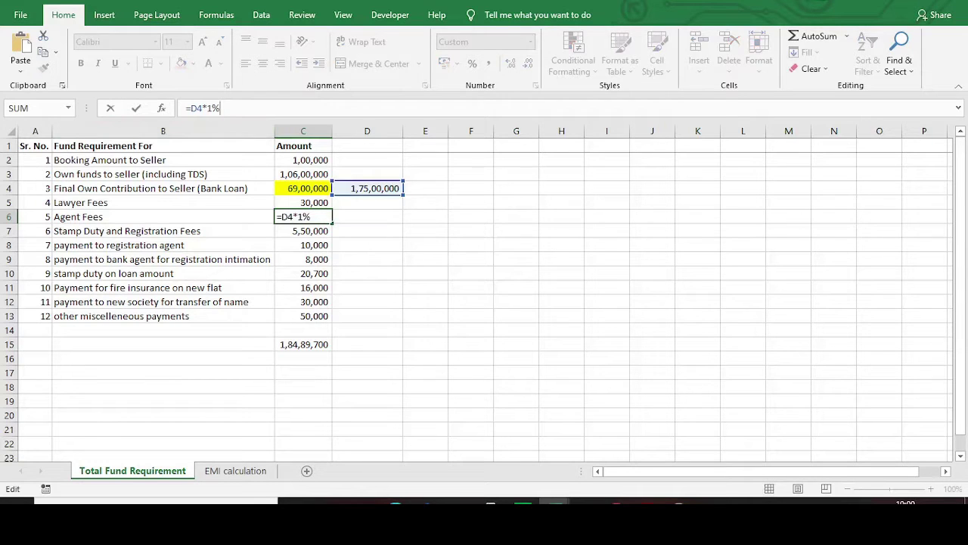
# Examine the stamp duty and registration fees formula in C7, including its percentage of the property price and the fixed amount added
pyautogui.click(303, 231)
pyautogui.click(295, 108)
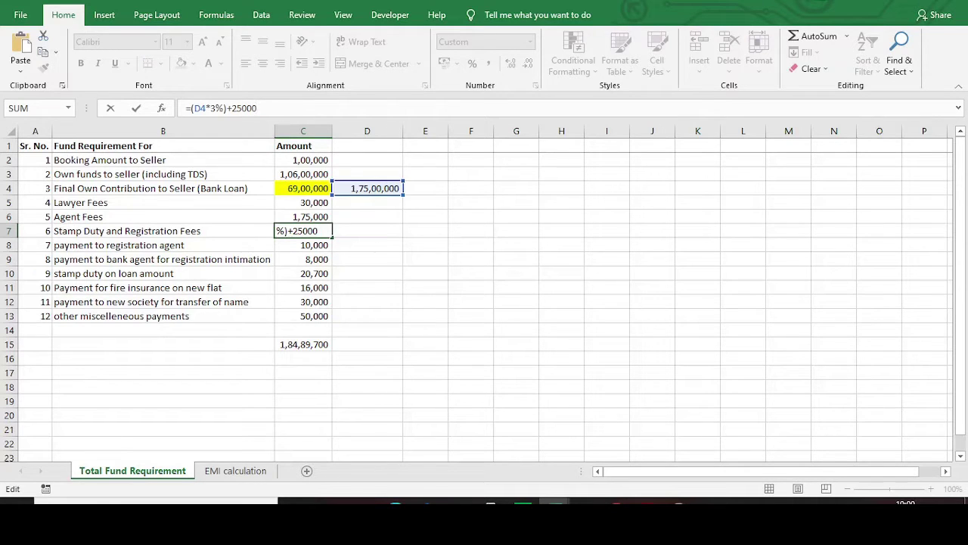
pyautogui.press('Escape')
pyautogui.click(368, 273)
pyautogui.click(368, 230)
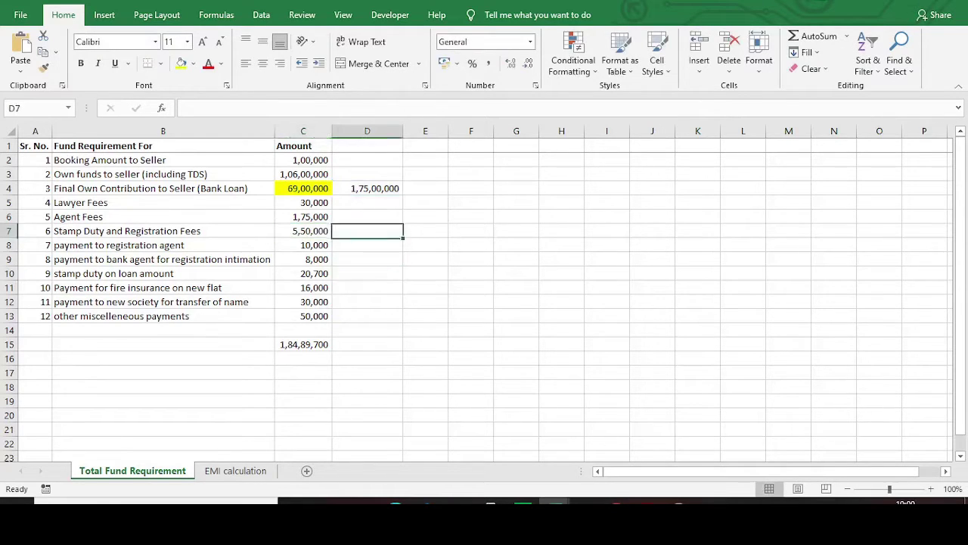
pyautogui.moveTo(428, 230); pyautogui.dragTo(517, 287)
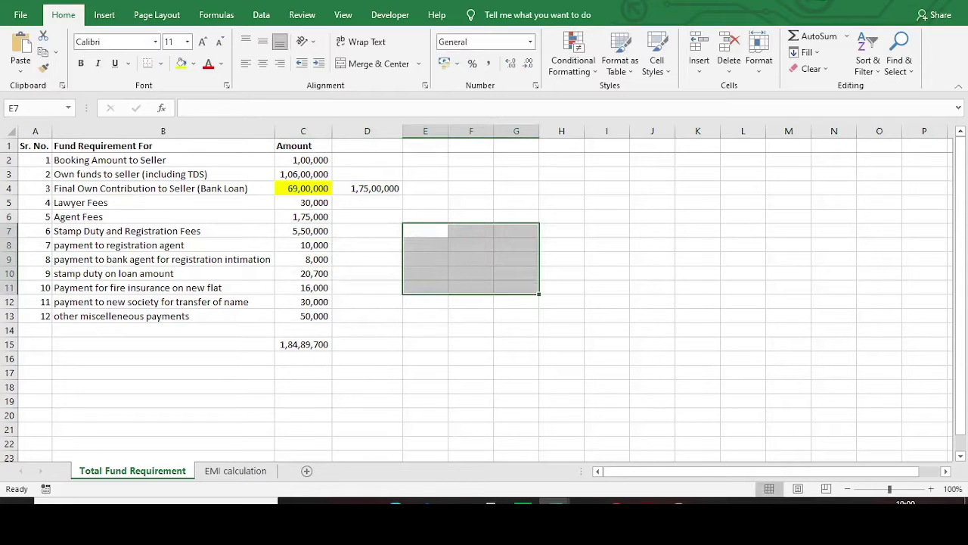
pyautogui.click(303, 231)
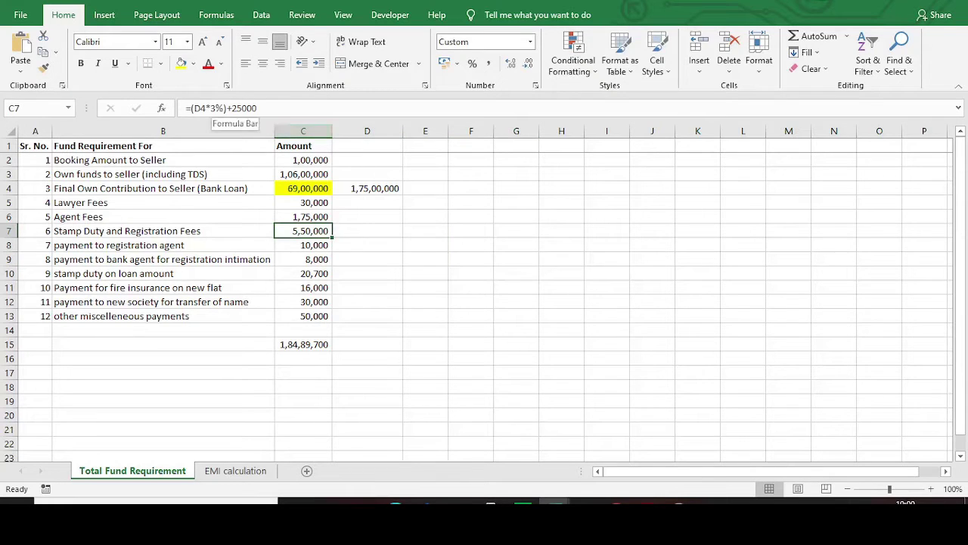
pyautogui.click(367, 217)
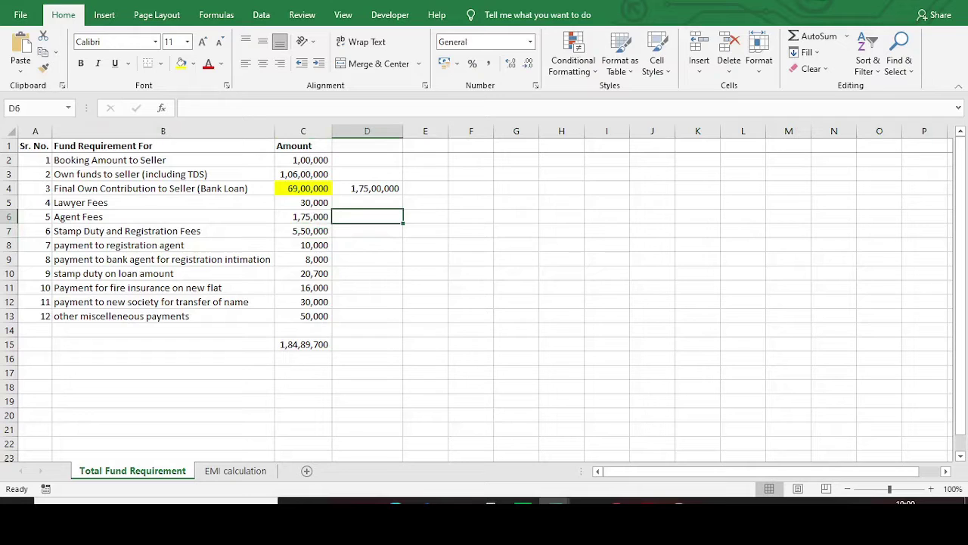
pyautogui.click(303, 230)
pyautogui.press('F2')
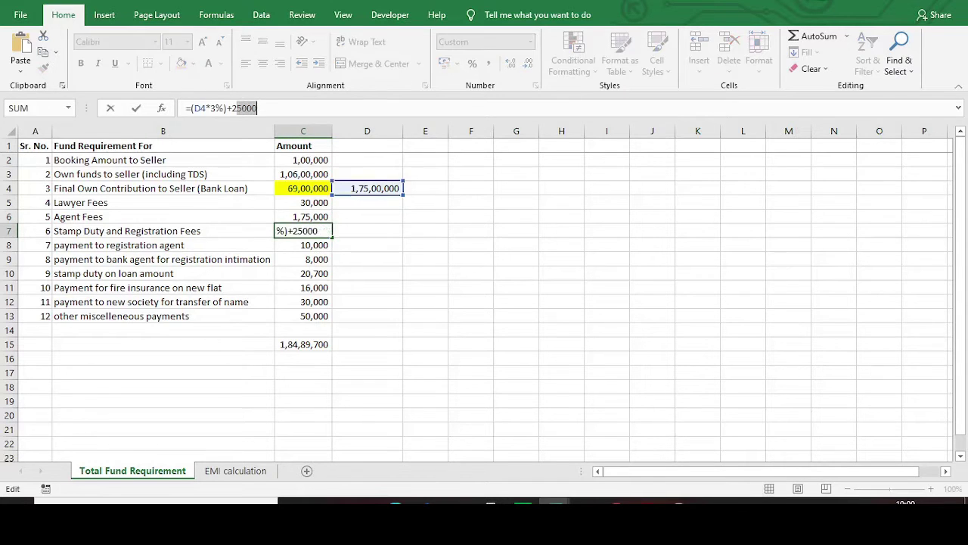
pyautogui.press('Escape')
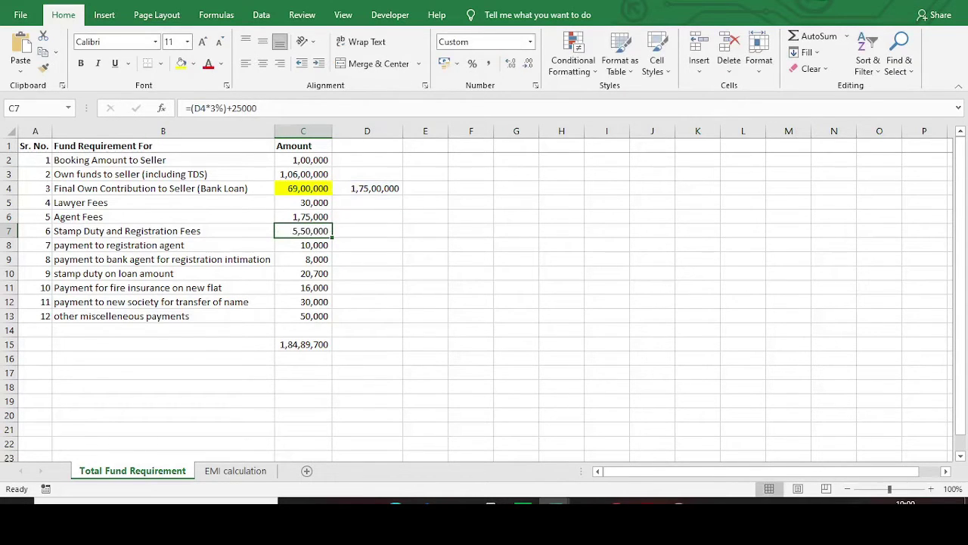
# Review the agent payments in C8:C9 and check how the stamp duty in C10 is calculated from the bank loan in C4
pyautogui.moveTo(304, 246); pyautogui.dragTo(303, 260)
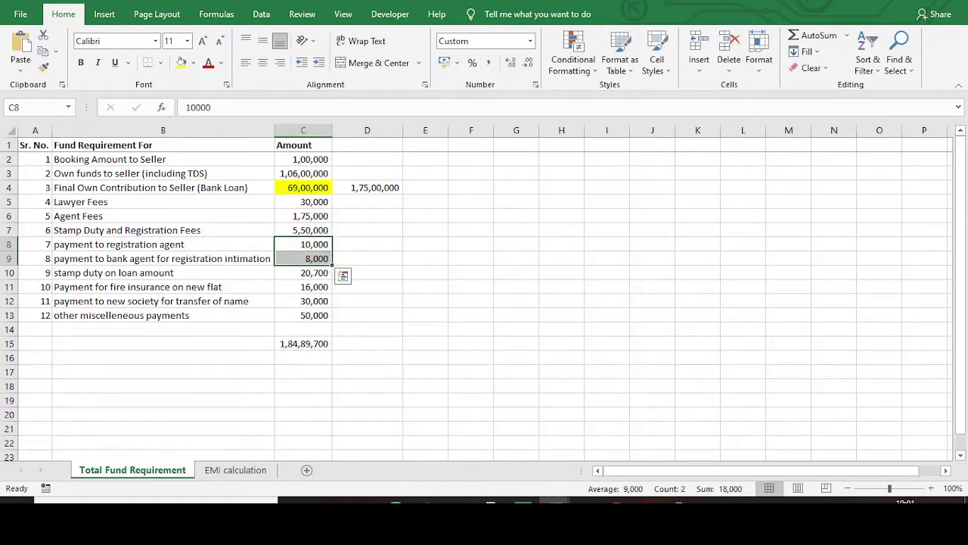
pyautogui.click(303, 273)
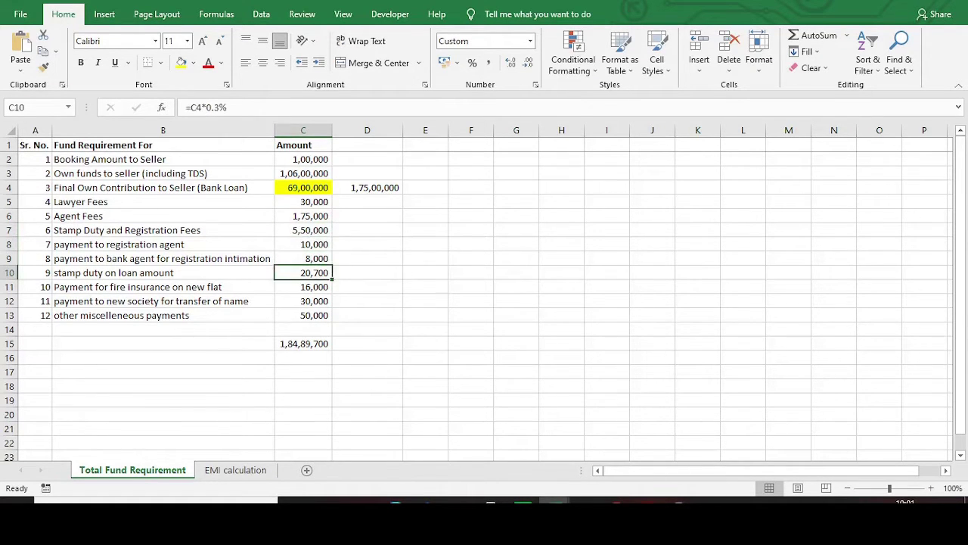
pyautogui.click(227, 107)
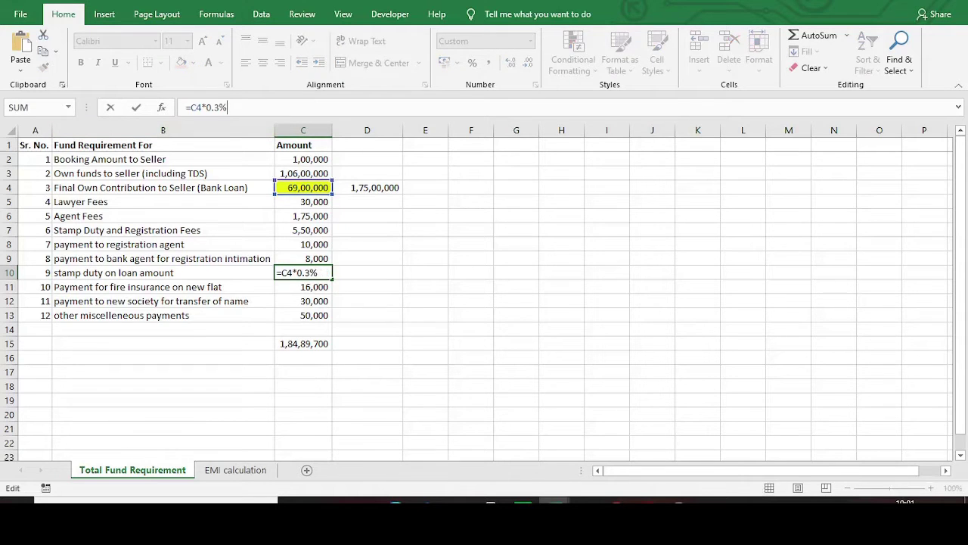
pyautogui.hotkey('ctrl', 'Return')
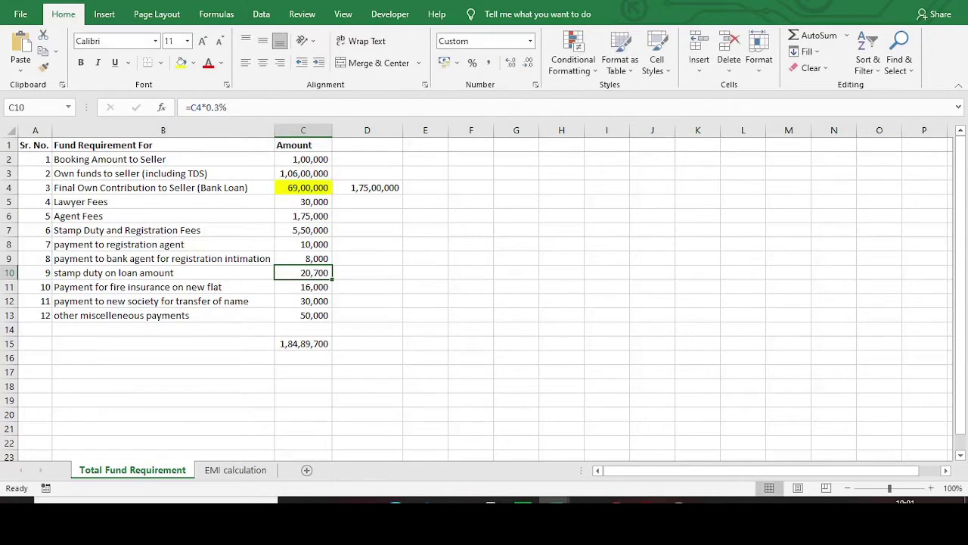
pyautogui.click(303, 188)
pyautogui.click(302, 216)
pyautogui.click(302, 273)
pyautogui.click(9, 273)
pyautogui.click(302, 272)
pyautogui.click(9, 272)
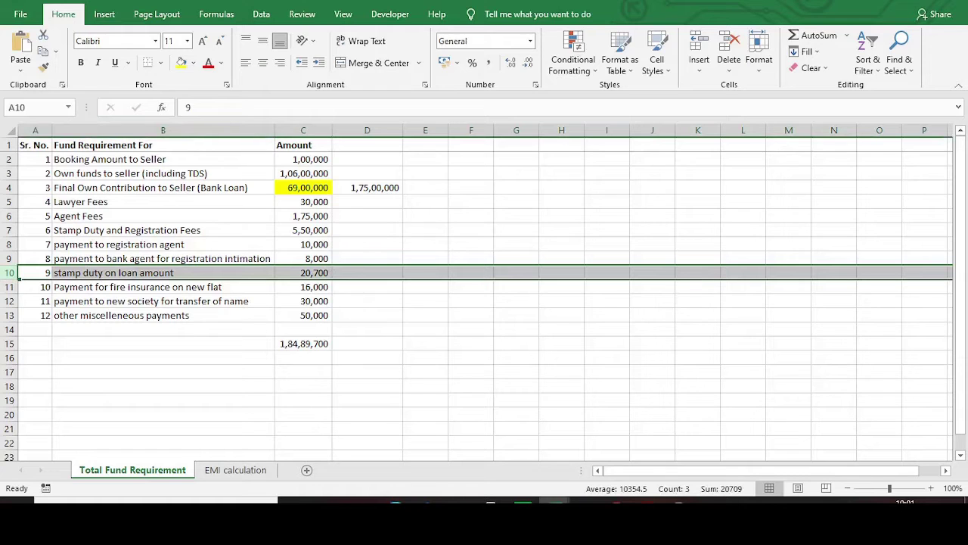
# Review the miscellaneous payments in C13, the society name transfer payment in C12 and the fire insurance payment in C11
pyautogui.click(368, 301)
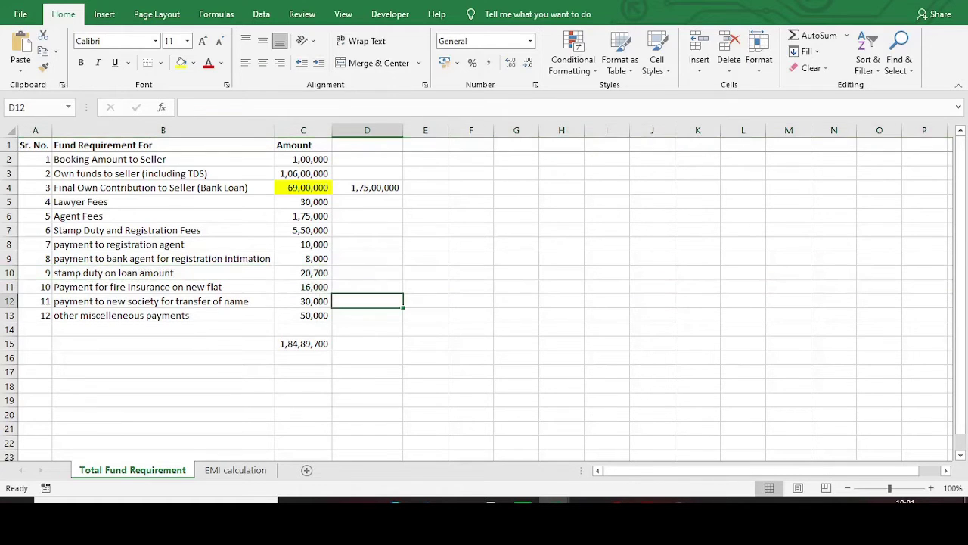
pyautogui.click(303, 315)
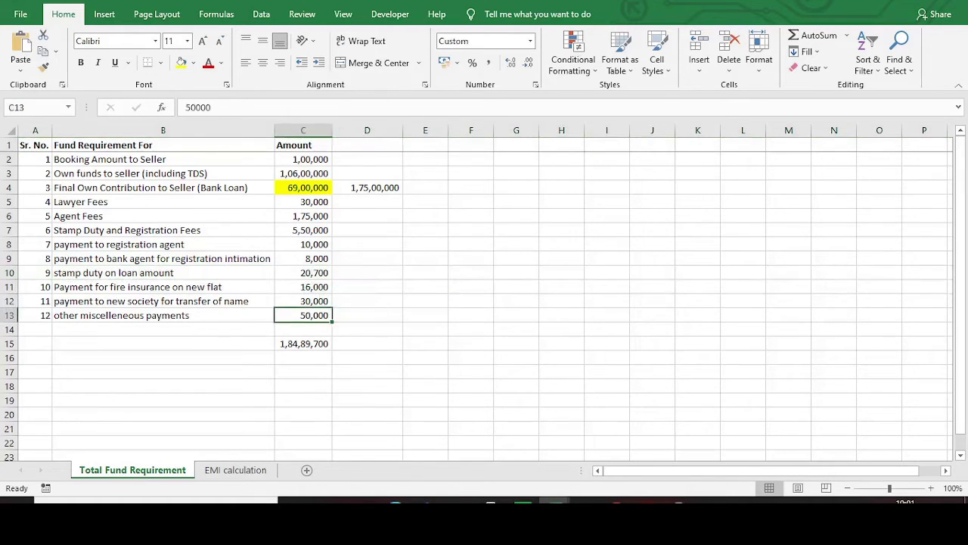
pyautogui.click(303, 301)
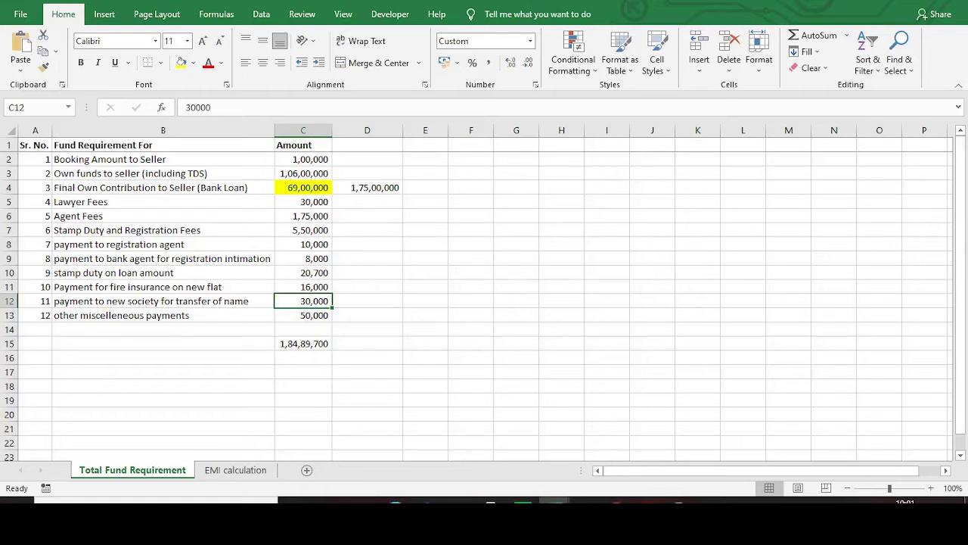
pyautogui.press('Up')
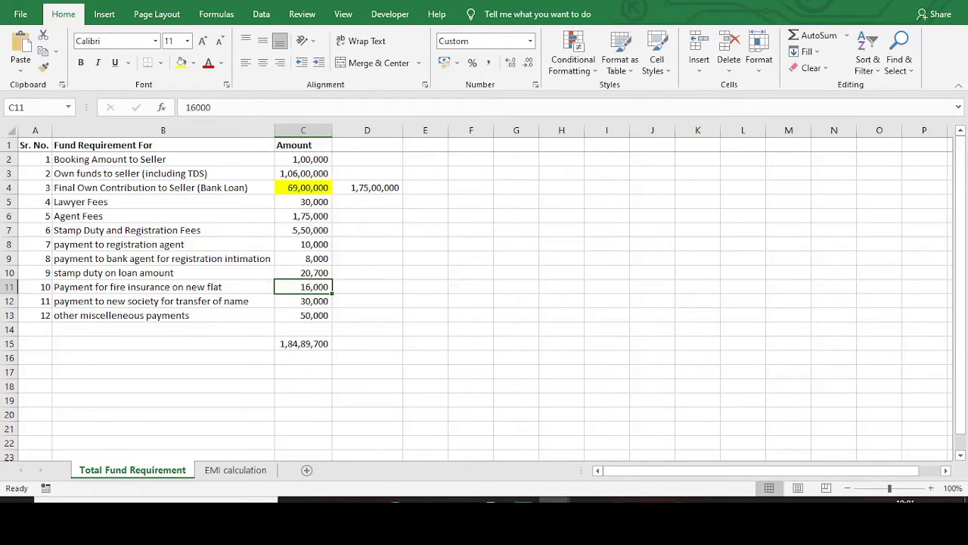
pyautogui.click(470, 330)
pyautogui.moveTo(471, 259); pyautogui.dragTo(563, 330)
pyautogui.click(607, 286)
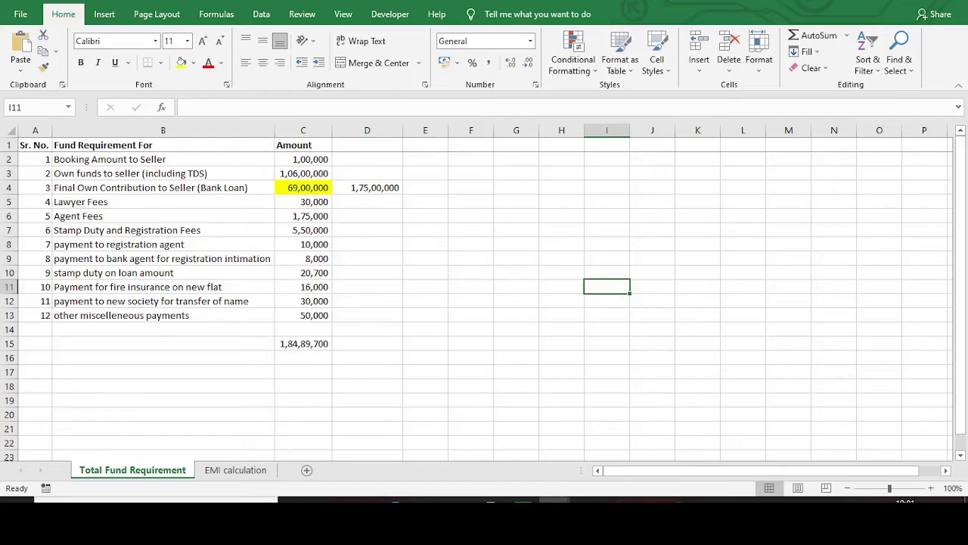
# Review the additional fees in C5:C13, the property price in D4, the total in C15 and the bank loan formula in C4
pyautogui.moveTo(303, 202); pyautogui.dragTo(303, 316)
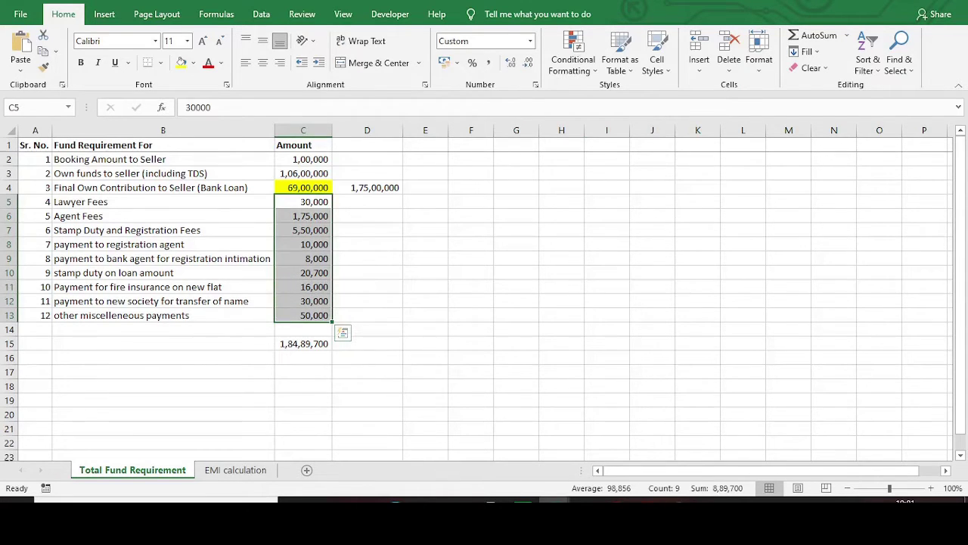
pyautogui.click(470, 301)
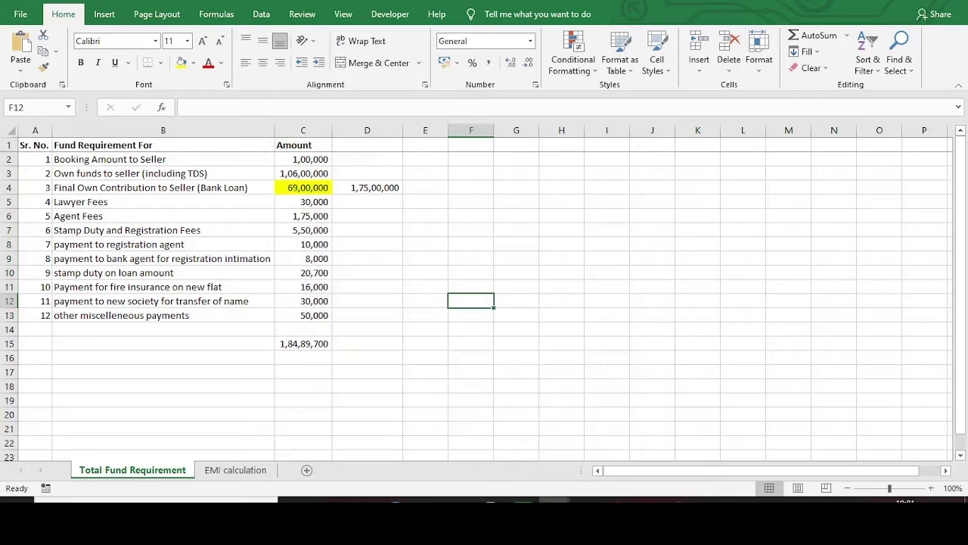
pyautogui.click(367, 187)
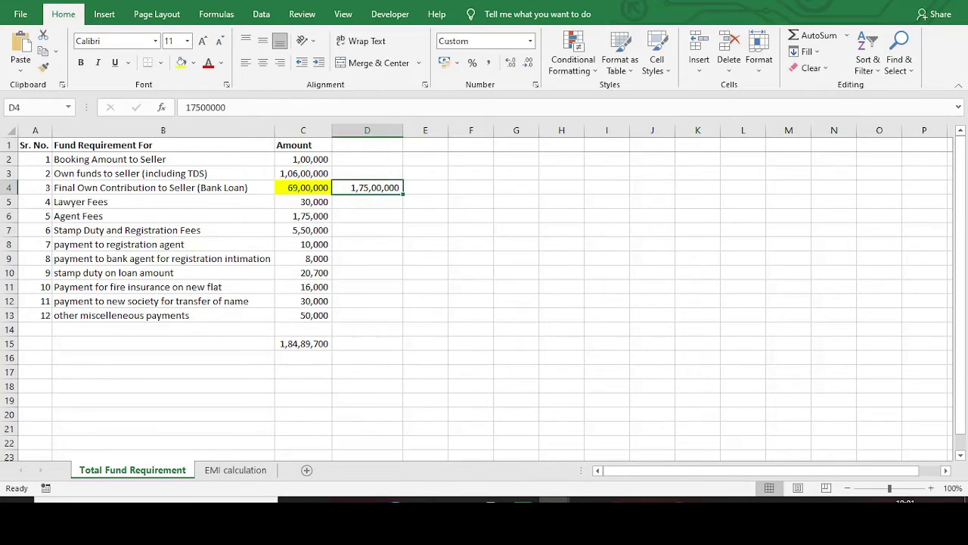
pyautogui.click(303, 343)
pyautogui.click(303, 188)
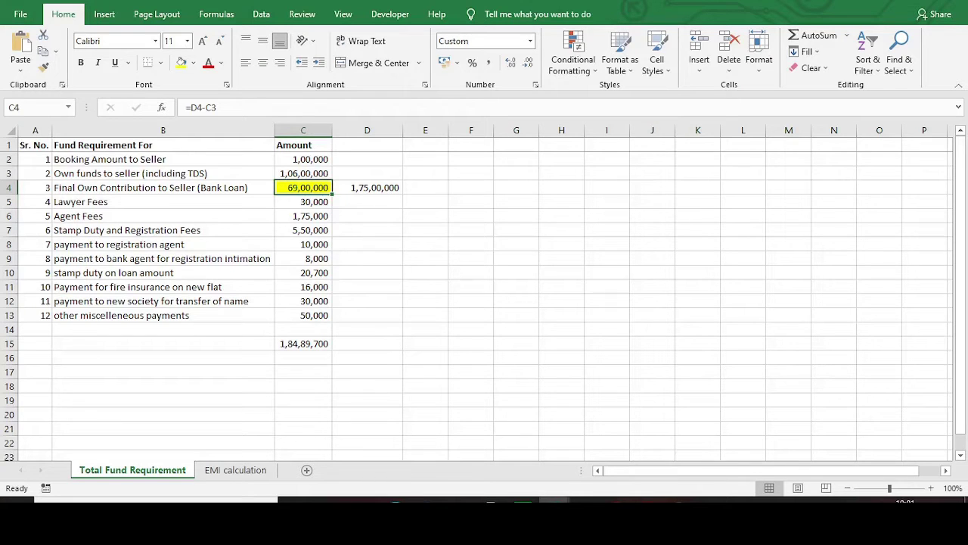
# Enter 18500000 in cell F4 as the rounded total fund requirement
pyautogui.click(471, 188)
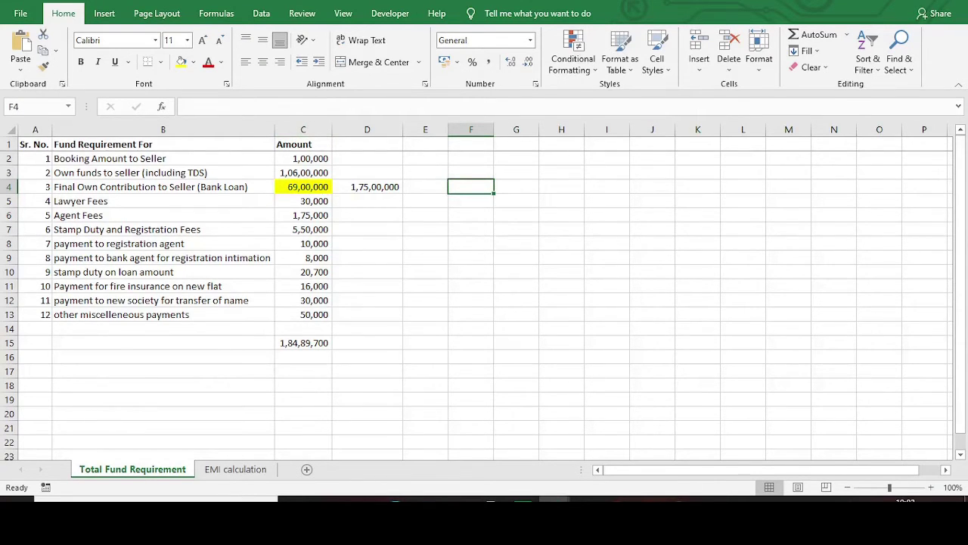
pyautogui.write('1')
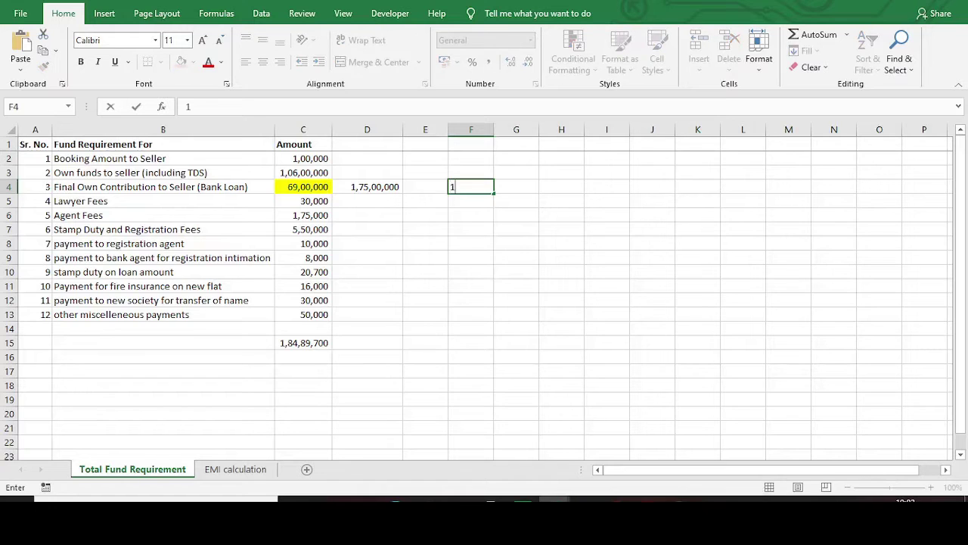
pyautogui.write('8500000')
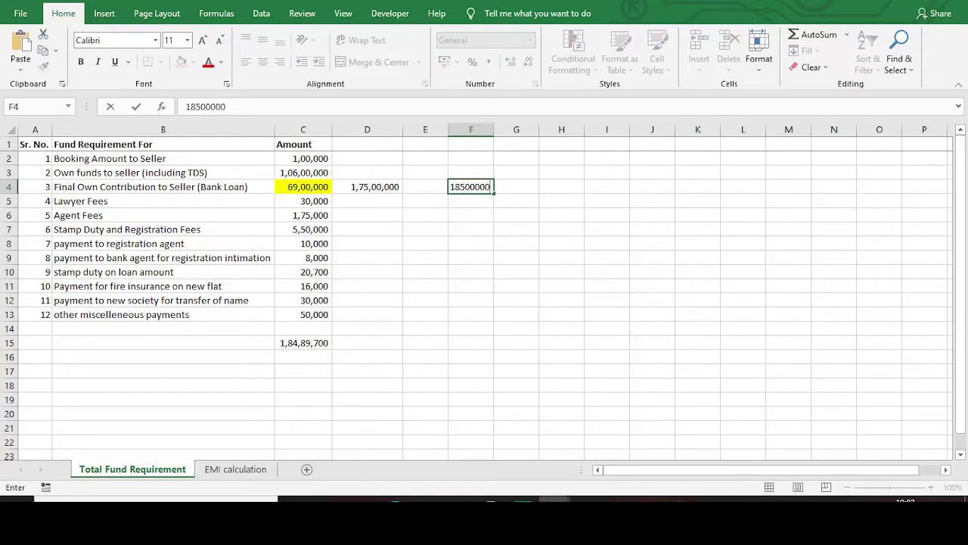
pyautogui.press('Return')
# Add the own funds to seller and the booking amount in F5 with the formula =C3+C2
pyautogui.write('=')
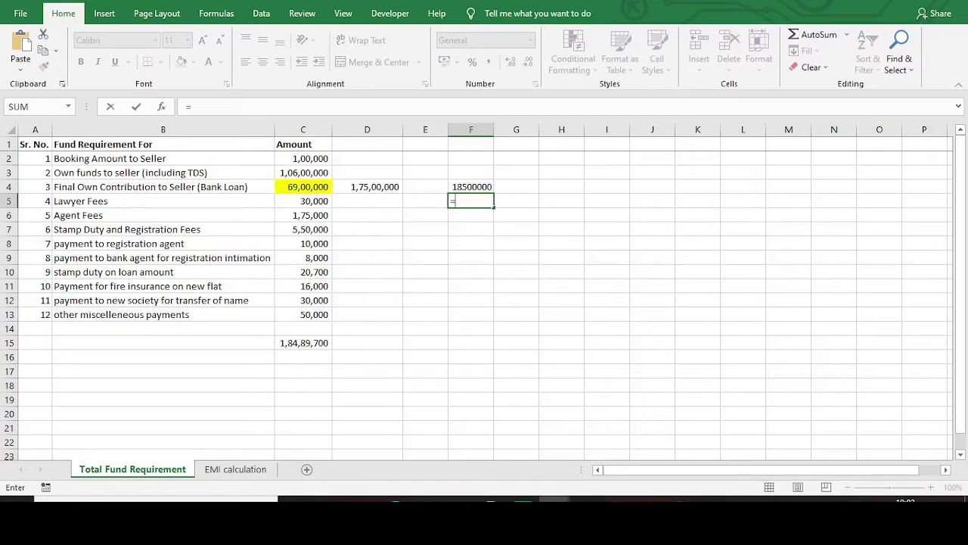
pyautogui.press('Left')
pyautogui.press('Left')
pyautogui.press('Left')
pyautogui.press('Up')
pyautogui.press('Up')
pyautogui.write('+')
pyautogui.press('Left')
pyautogui.press('Left')
pyautogui.press('Left')
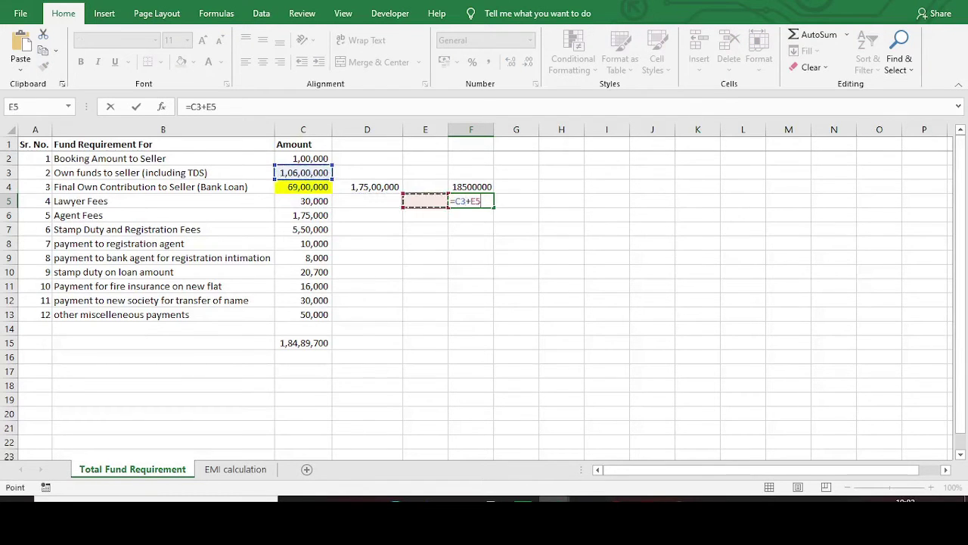
pyautogui.press('Up')
pyautogui.press('Up')
pyautogui.press('Up')
pyautogui.press('Up')
pyautogui.press('Down')
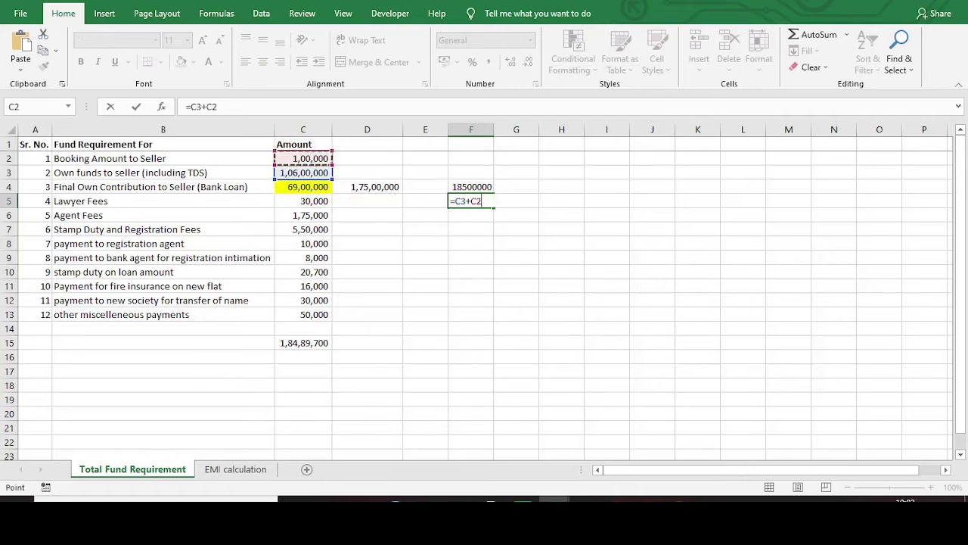
pyautogui.press('Return')
# Format the amount in F4 with comma separators and no decimal places
pyautogui.press('Up')
pyautogui.press('Up')
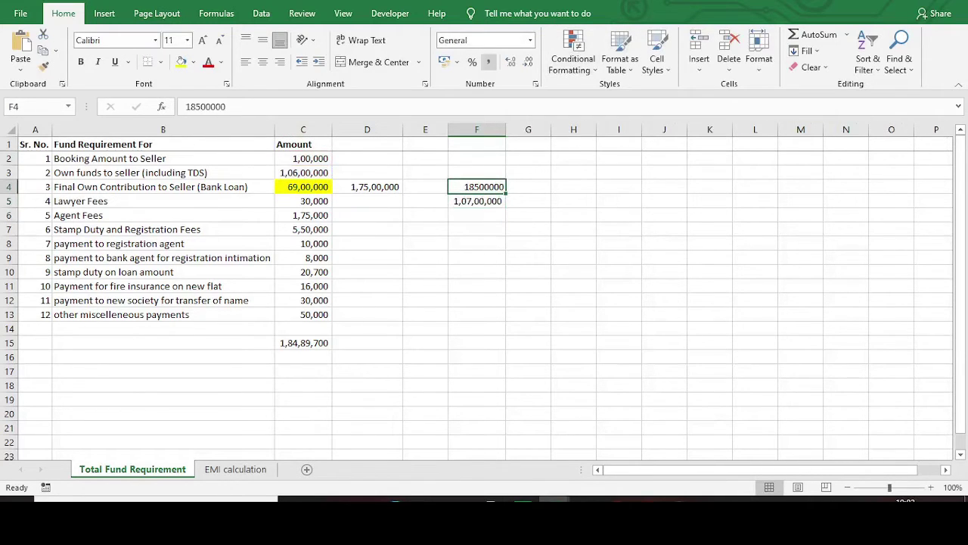
pyautogui.click(488, 62)
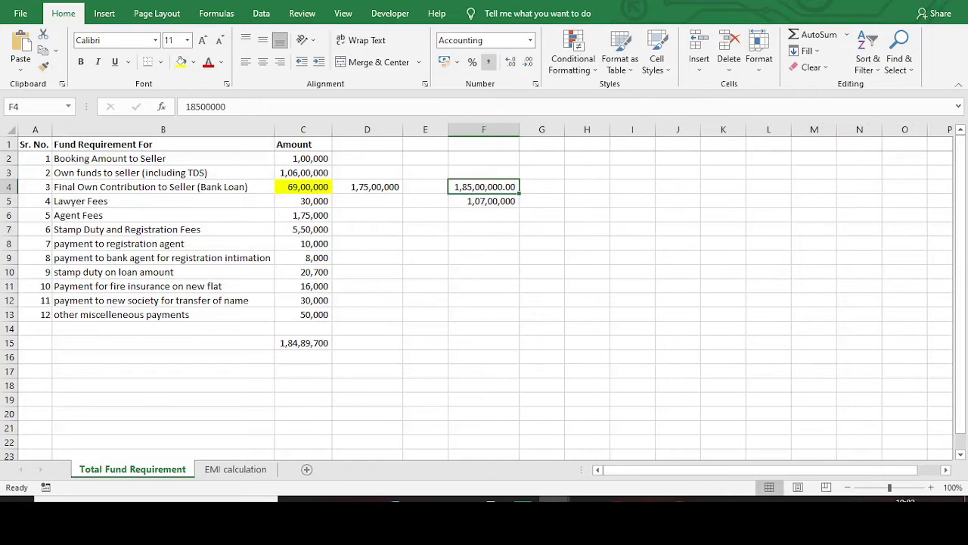
pyautogui.click(527, 62)
pyautogui.click(528, 62)
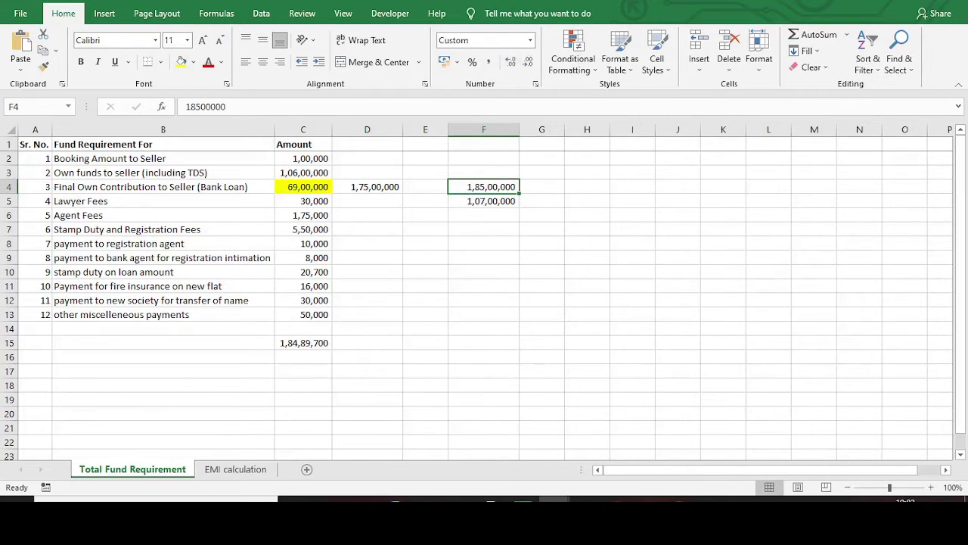
pyautogui.moveTo(484, 194)
pyautogui.mouseDown()
pyautogui.moveTo(484, 250)
pyautogui.moveTo(485, 194)
pyautogui.mouseUp()
pyautogui.moveTo(484, 159); pyautogui.dragTo(484, 273)
pyautogui.click(587, 216)
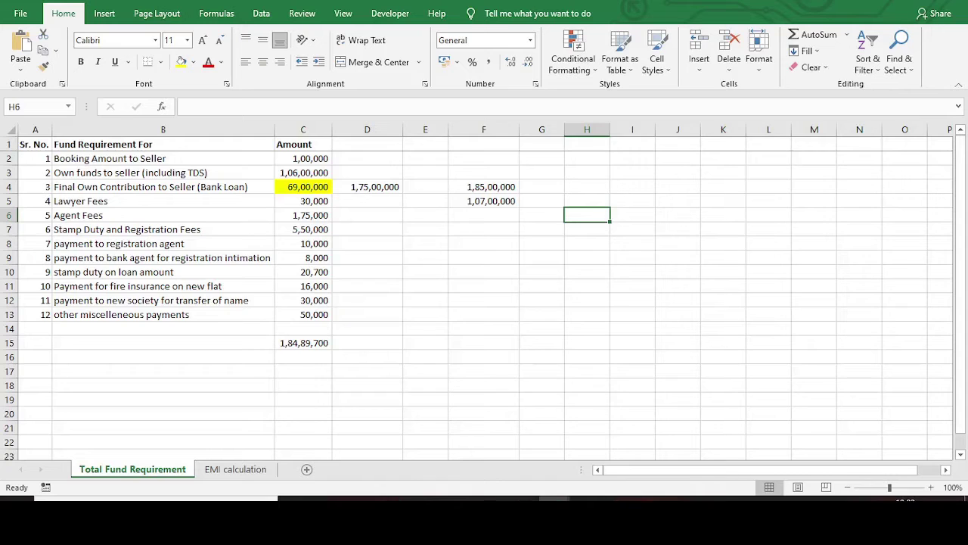
pyautogui.click(484, 229)
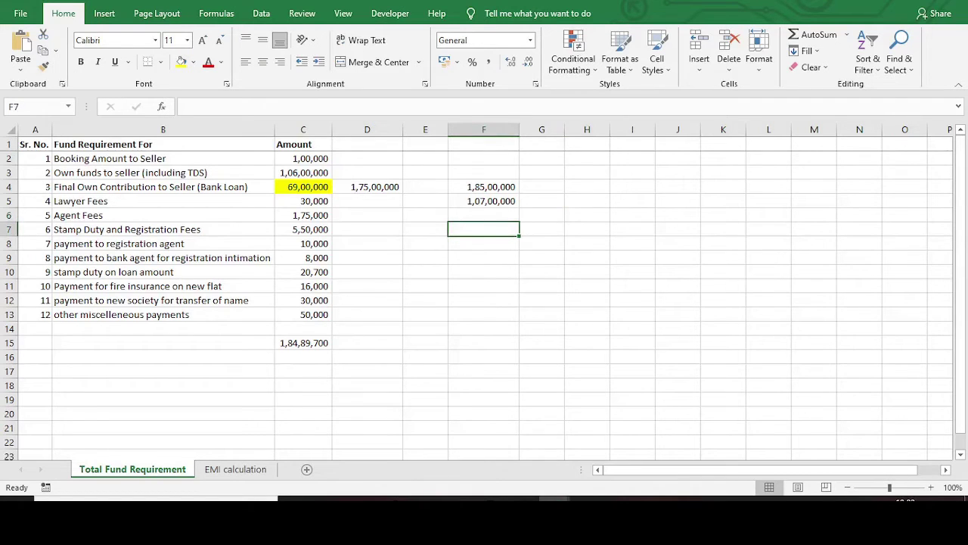
pyautogui.moveTo(484, 172); pyautogui.dragTo(484, 229)
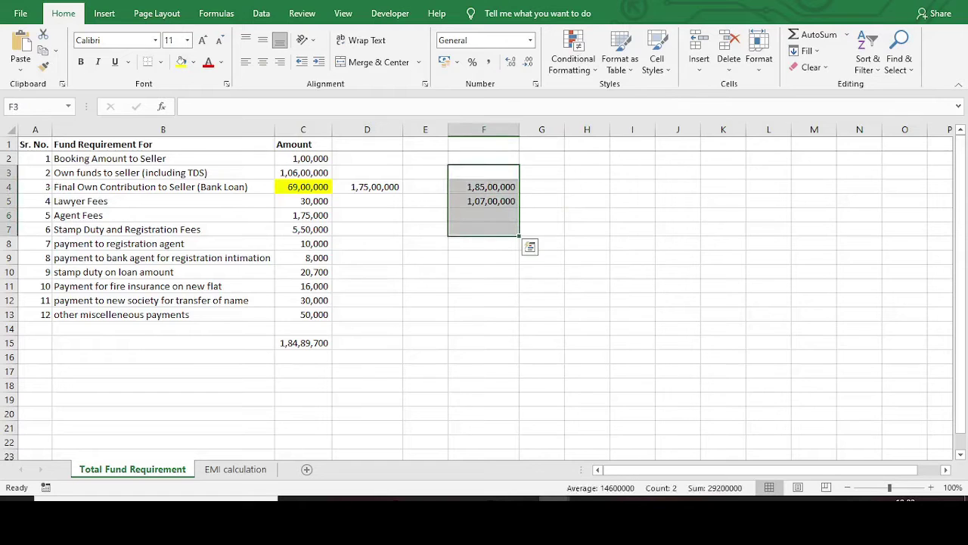
pyautogui.click(484, 216)
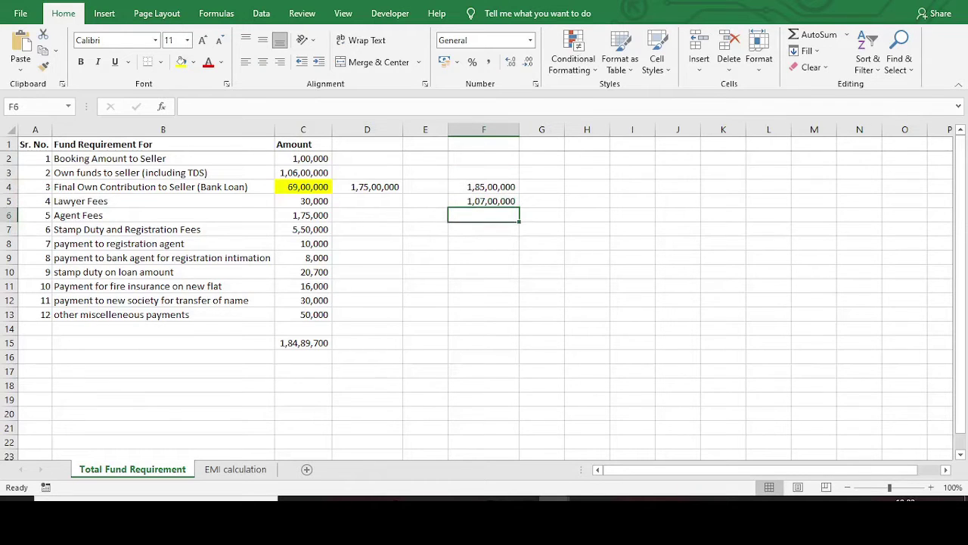
# Calculate the remaining fund requirement in F7 by subtracting F5 from F4
pyautogui.click(484, 229)
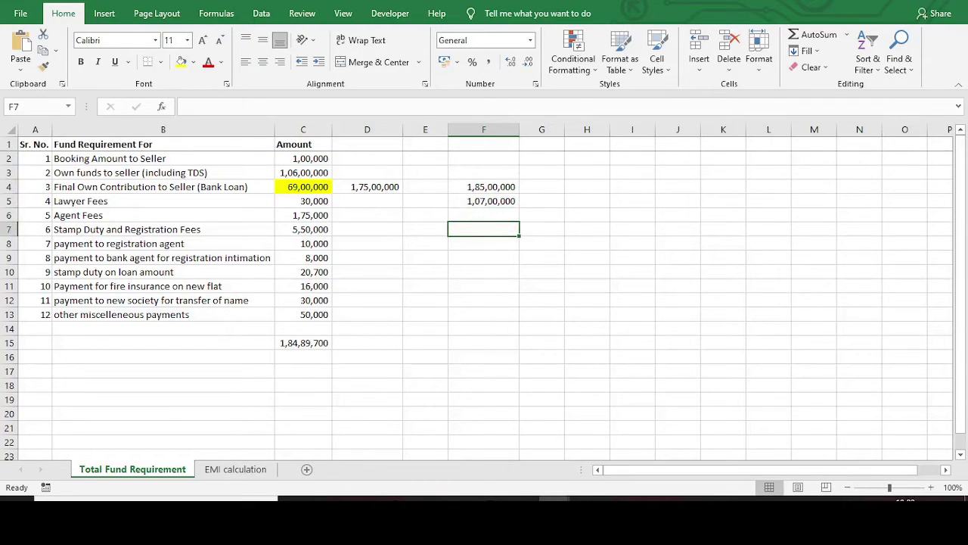
pyautogui.write('=')
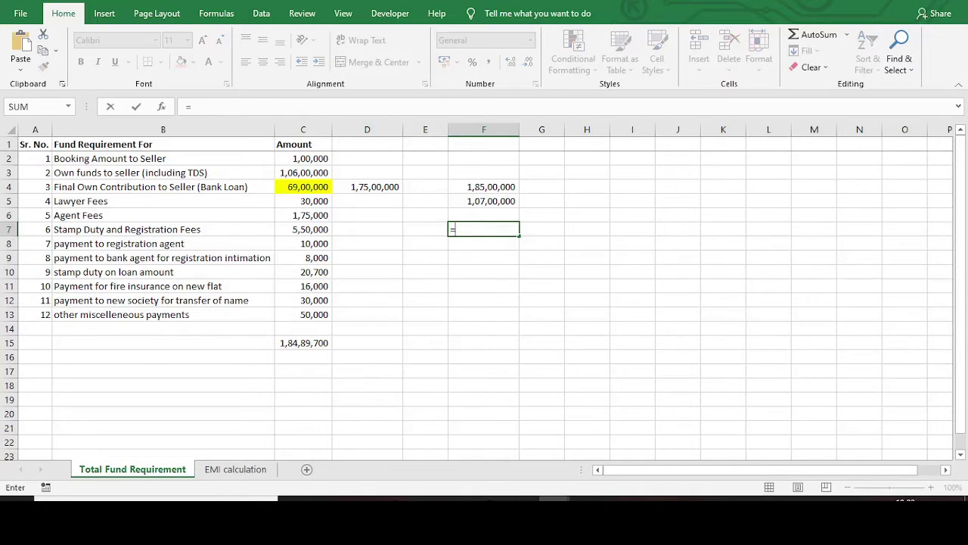
pyautogui.press('Up')
pyautogui.press('Up')
pyautogui.press('Up')
pyautogui.write('-')
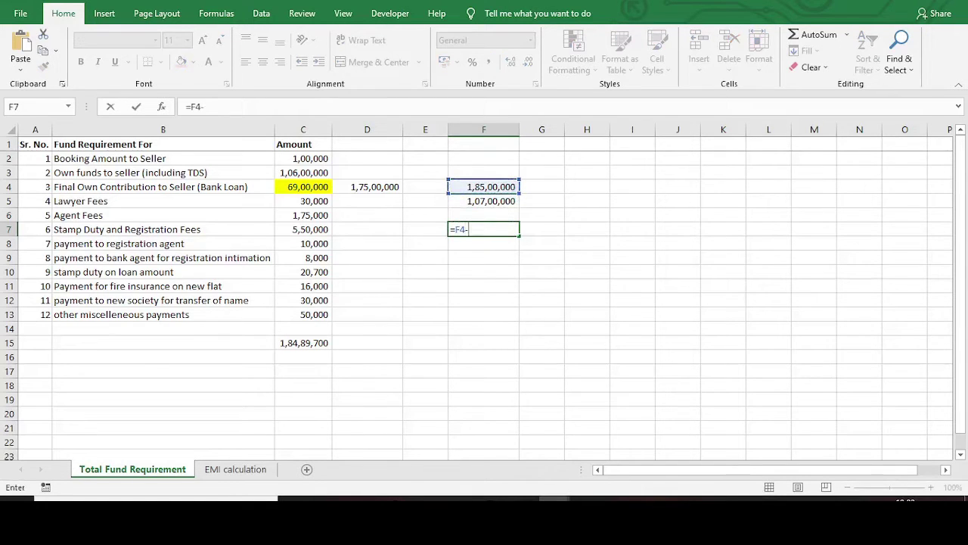
pyautogui.press('Up')
pyautogui.press('Up')
pyautogui.press('Return')
# Calculate the amount needed beyond the bank loan in H7 with the formula =F7-C4
pyautogui.press('Right')
pyautogui.press('Right')
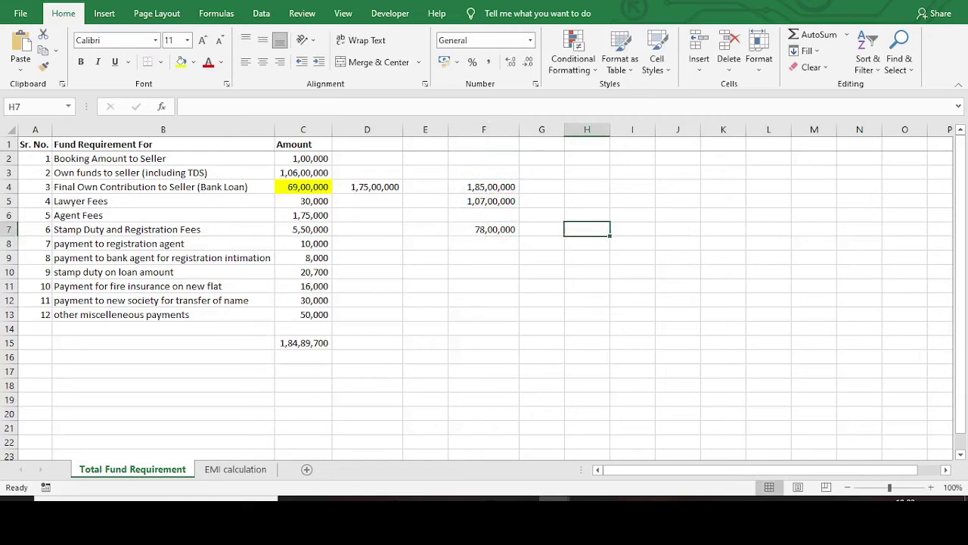
pyautogui.write('=')
pyautogui.press('Left')
pyautogui.press('Left')
pyautogui.write('-')
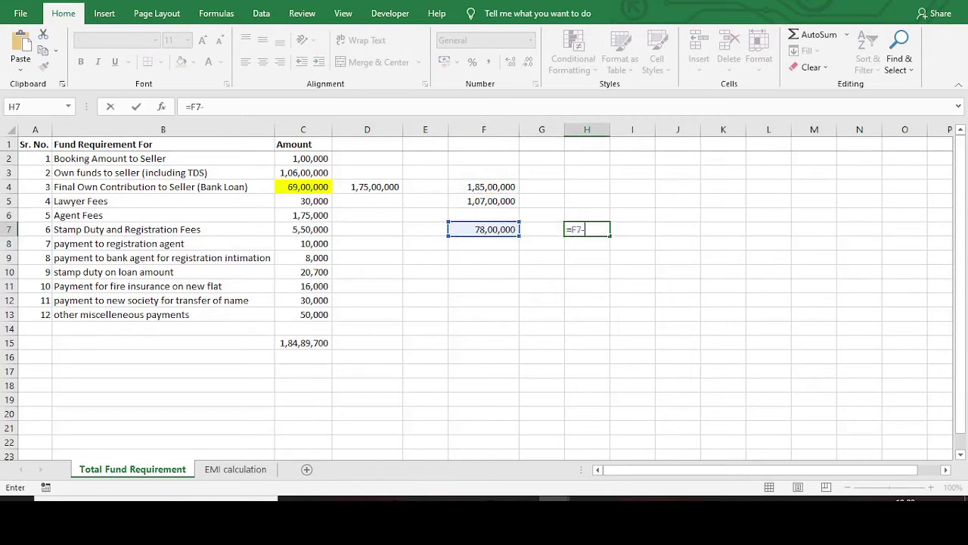
pyautogui.write('-')
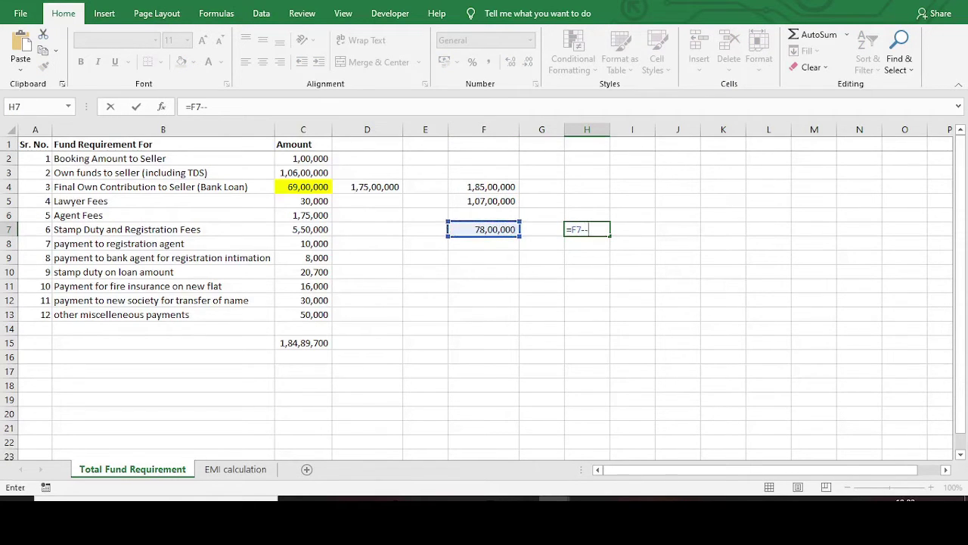
pyautogui.press('BackSpace')
pyautogui.press('Left')
pyautogui.press('Left')
pyautogui.press('Left')
pyautogui.press('Left')
pyautogui.press('Left')
pyautogui.press('Up')
pyautogui.press('Up')
pyautogui.press('Up')
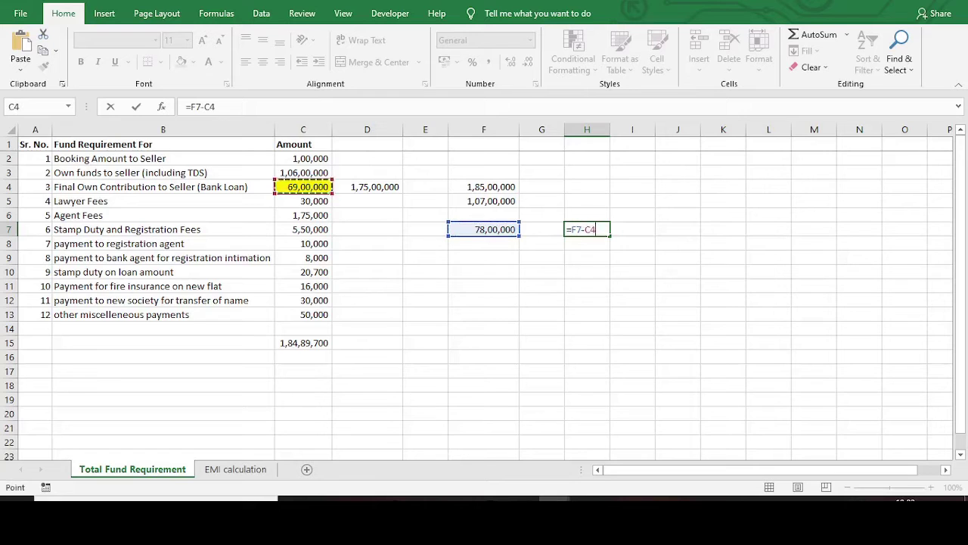
pyautogui.press('Return')
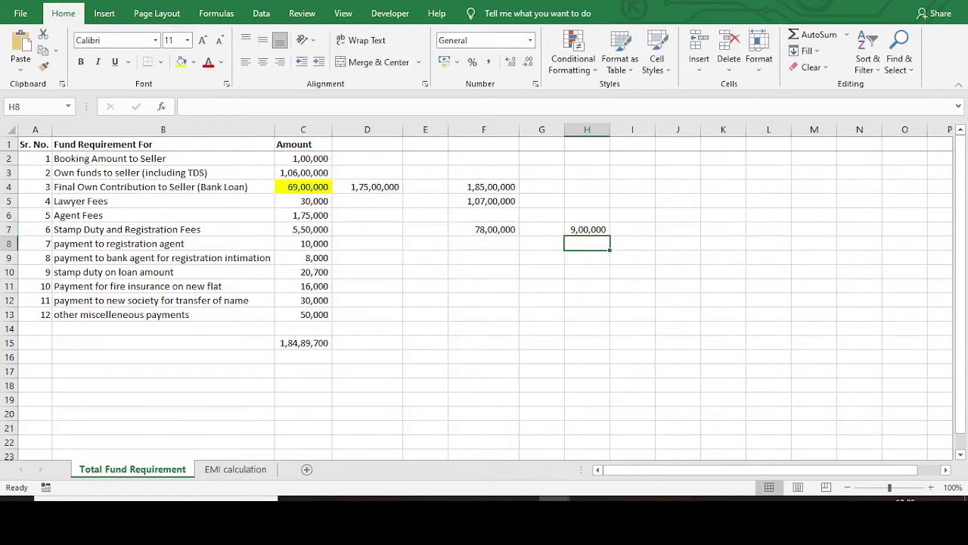
pyautogui.press('Down')
pyautogui.press('Down')
pyautogui.press('Down')
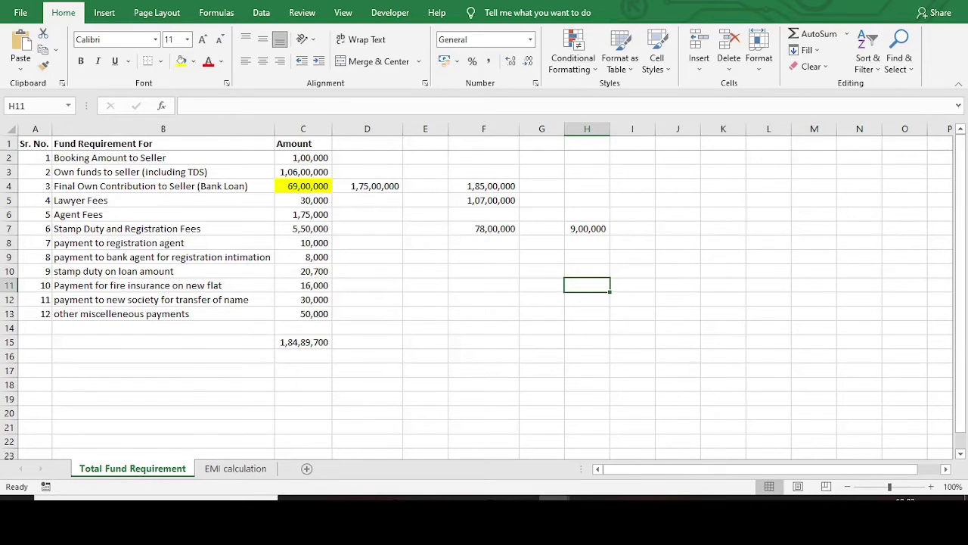
# Switch to the EMI calculation sheet and look over the loan particulars listed in A2:A6
pyautogui.click(235, 468)
pyautogui.click(538, 285)
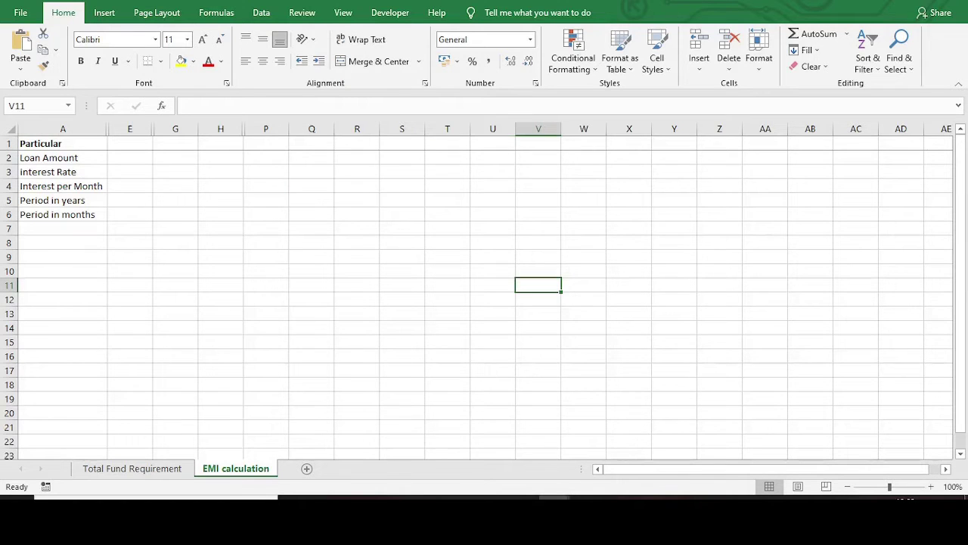
pyautogui.click(583, 243)
pyautogui.click(629, 285)
pyautogui.click(674, 299)
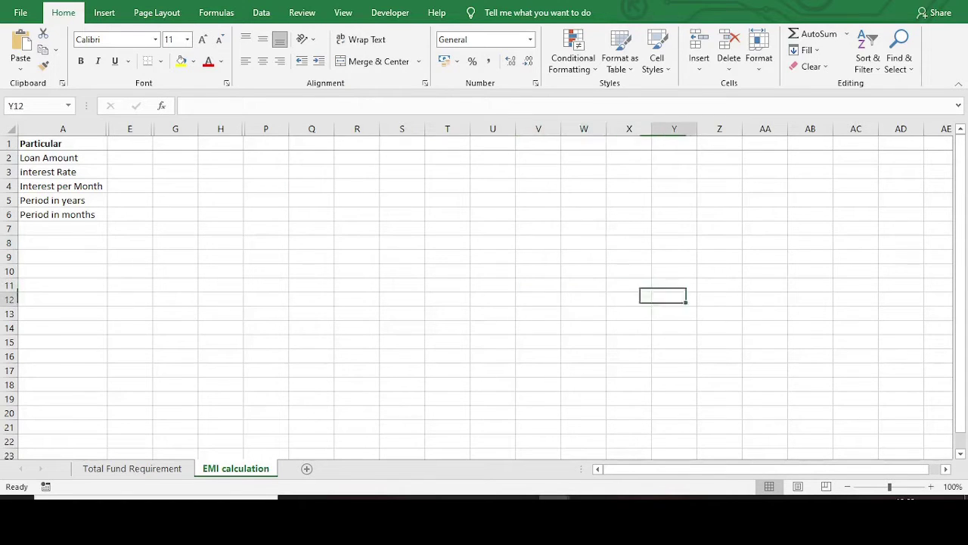
pyautogui.click(628, 286)
pyautogui.click(583, 270)
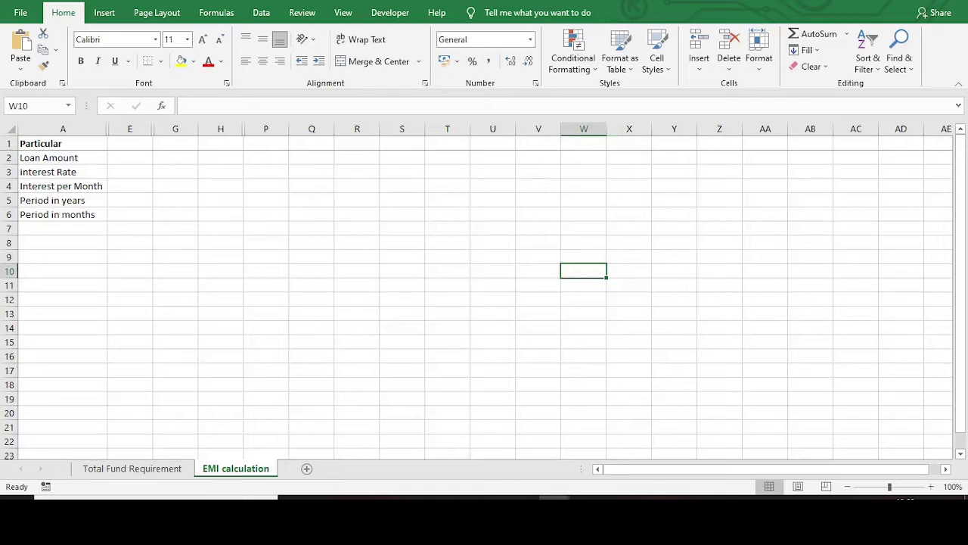
pyautogui.click(492, 214)
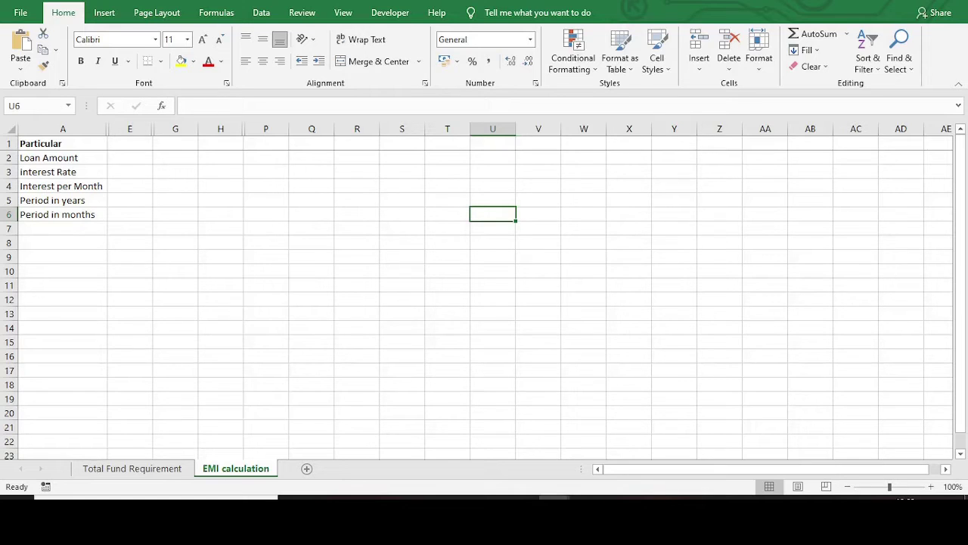
pyautogui.click(356, 257)
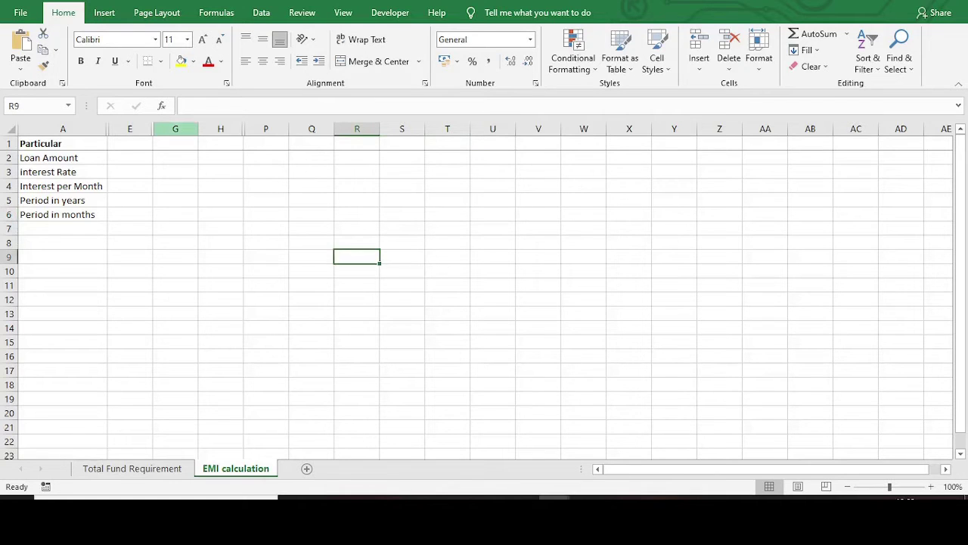
# Unhide column F between columns E and G on the EMI calculation sheet
pyautogui.rightClick(160, 130)
pyautogui.moveTo(130, 130); pyautogui.dragTo(176, 242)
pyautogui.click(195, 334)
pyautogui.click(447, 271)
pyautogui.click(402, 271)
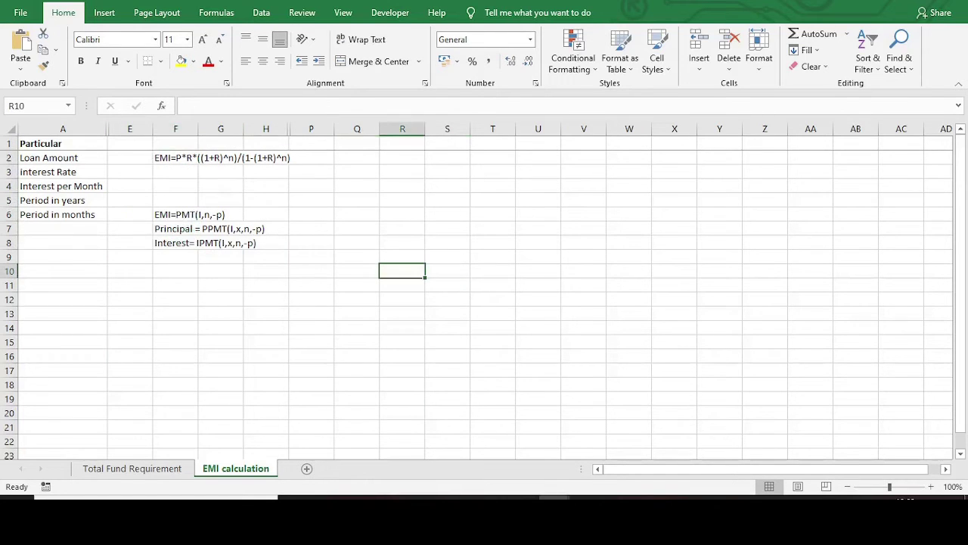
# Examine the manual EMI formula in F2 and the PMT, PPMT and IPMT formulas in F6:F8
pyautogui.click(175, 157)
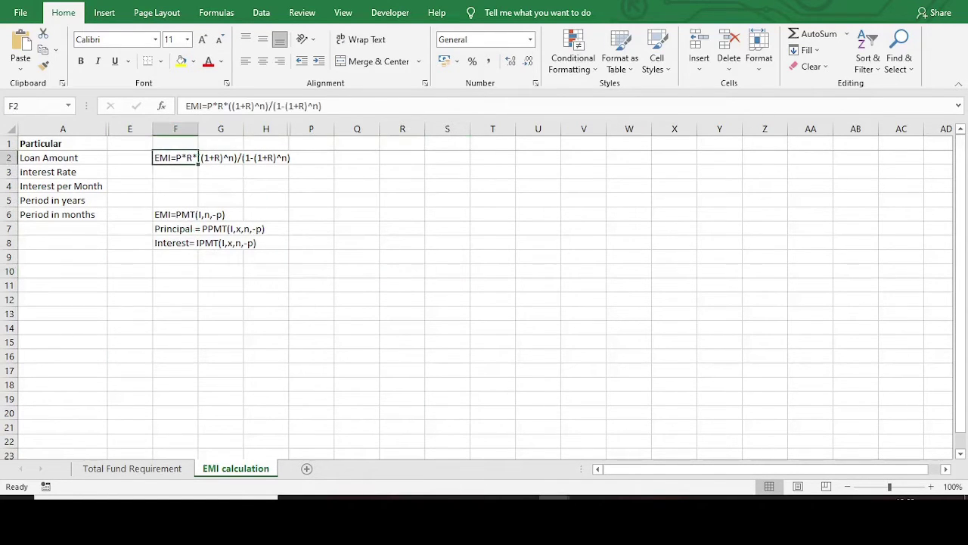
pyautogui.moveTo(175, 214); pyautogui.dragTo(208, 257)
pyautogui.click(447, 200)
pyautogui.click(175, 158)
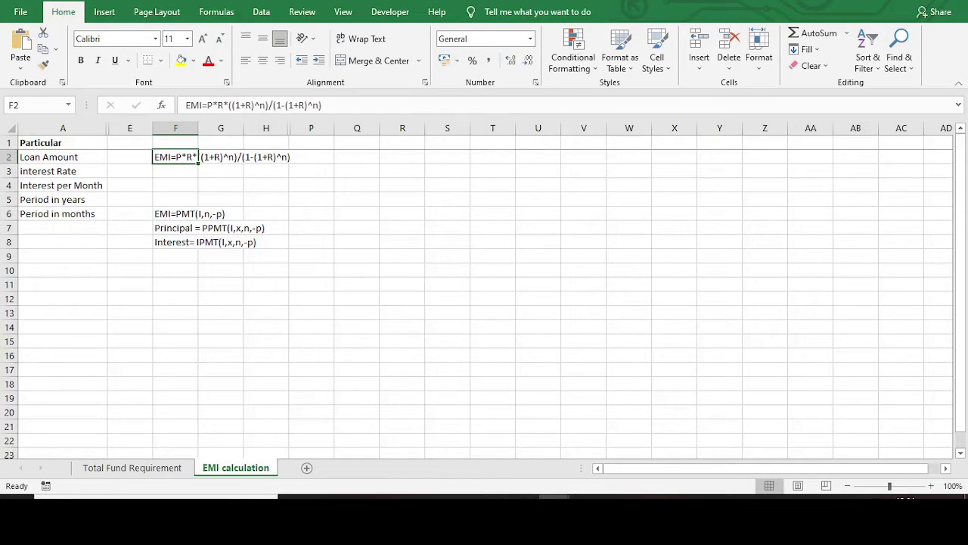
pyautogui.click(175, 214)
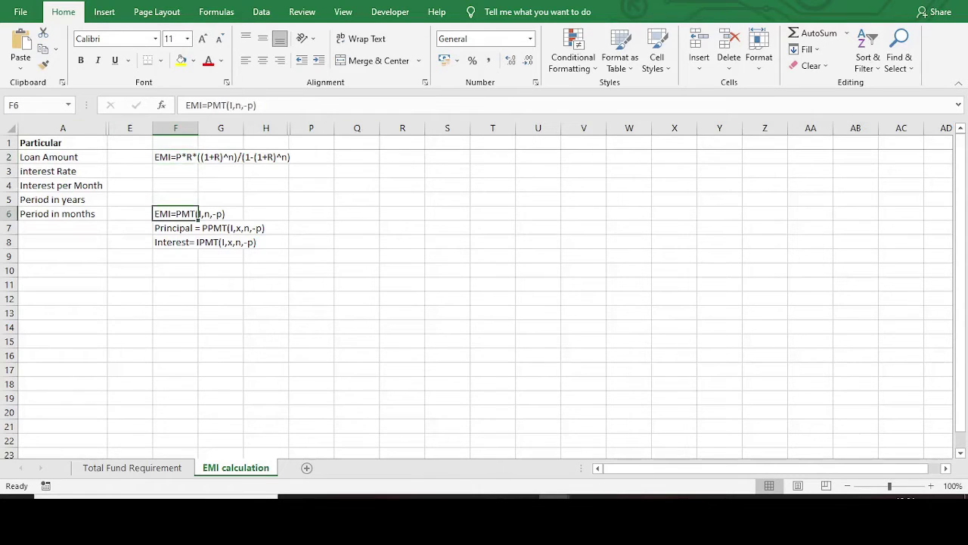
# Examine the exponent n in the manual EMI formula in F2
pyautogui.click(175, 285)
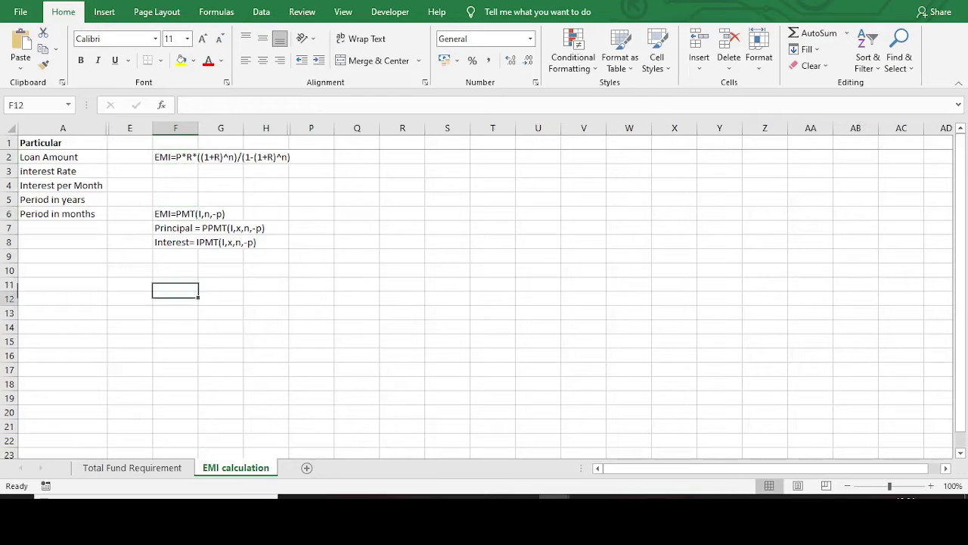
pyautogui.click(175, 298)
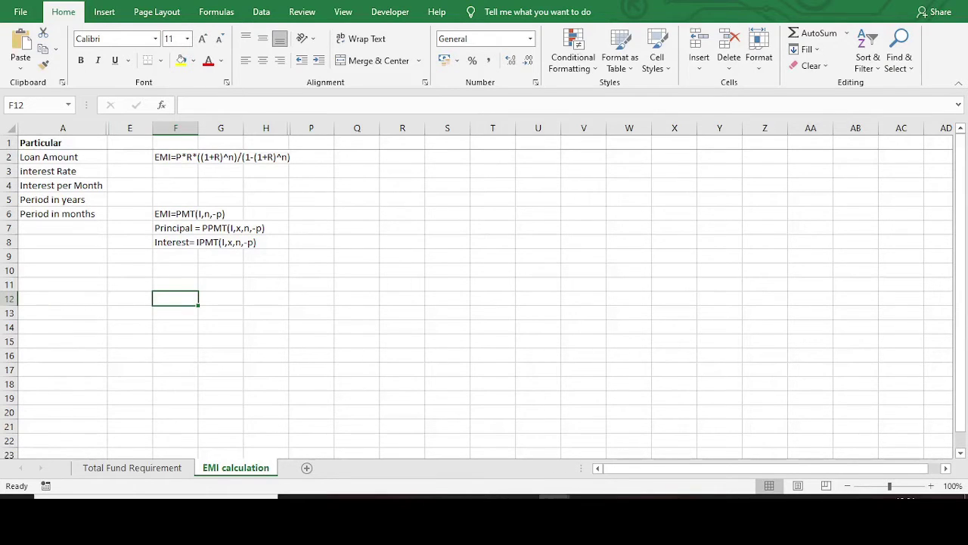
pyautogui.click(176, 156)
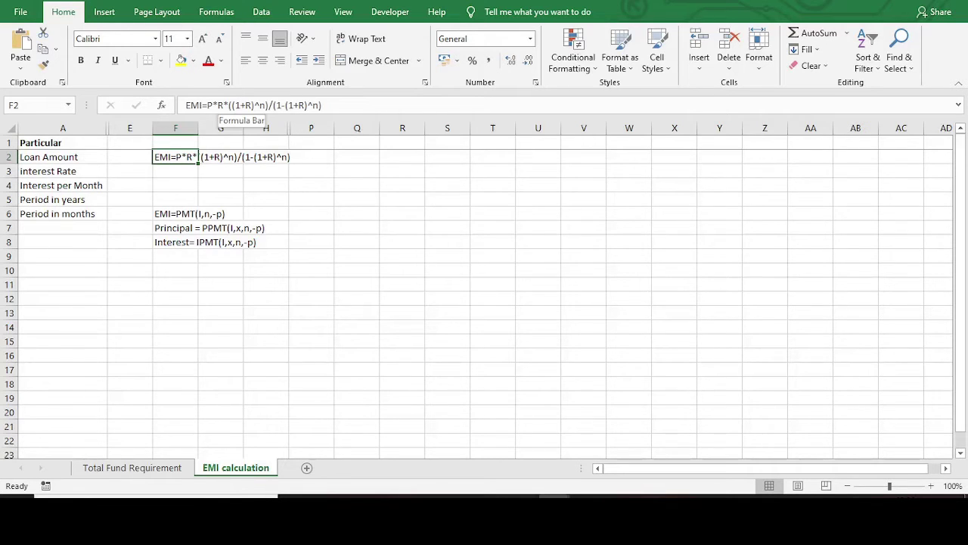
pyautogui.click(262, 105)
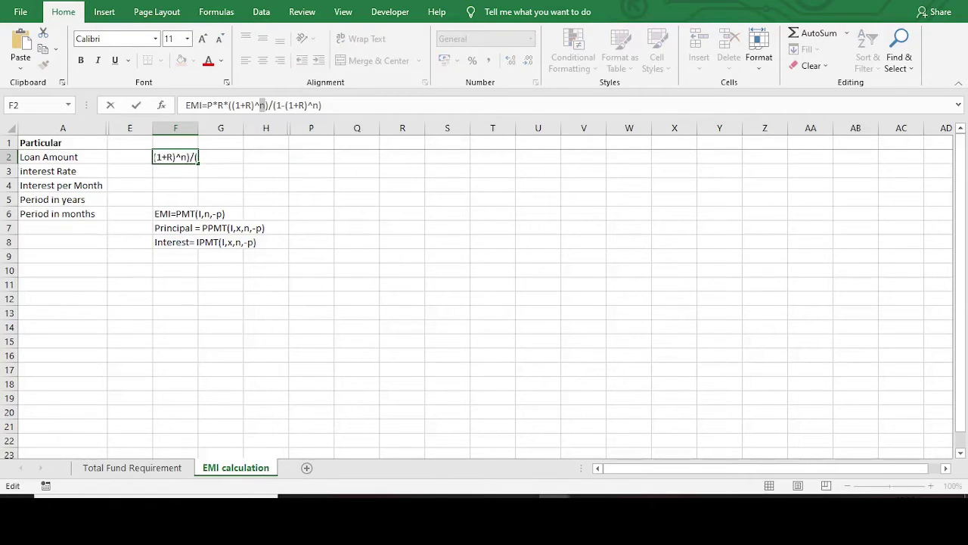
pyautogui.press('Escape')
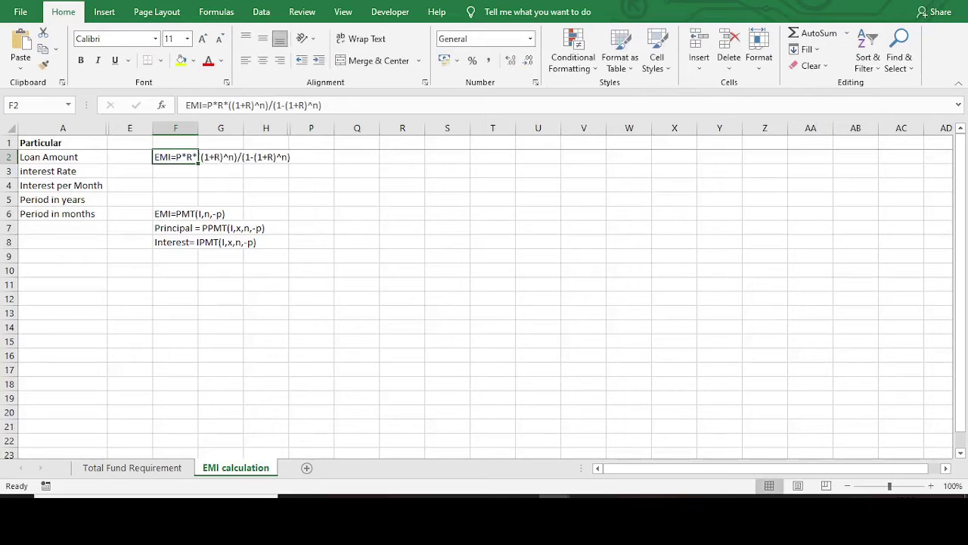
pyautogui.click(357, 227)
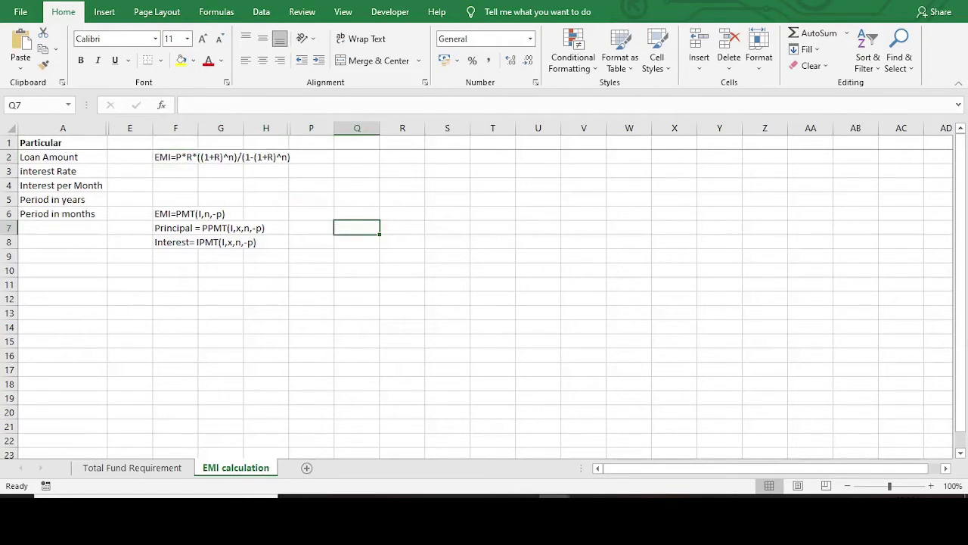
pyautogui.click(221, 156)
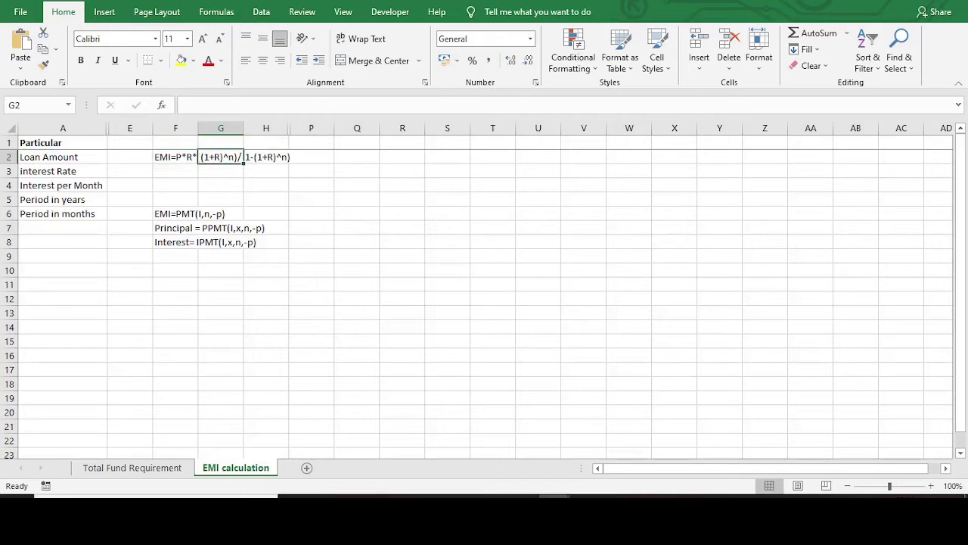
# Unhide columns B to D between columns A and E on the EMI calculation sheet
pyautogui.click(129, 185)
pyautogui.moveTo(62, 127); pyautogui.dragTo(130, 128)
pyautogui.rightClick(117, 133)
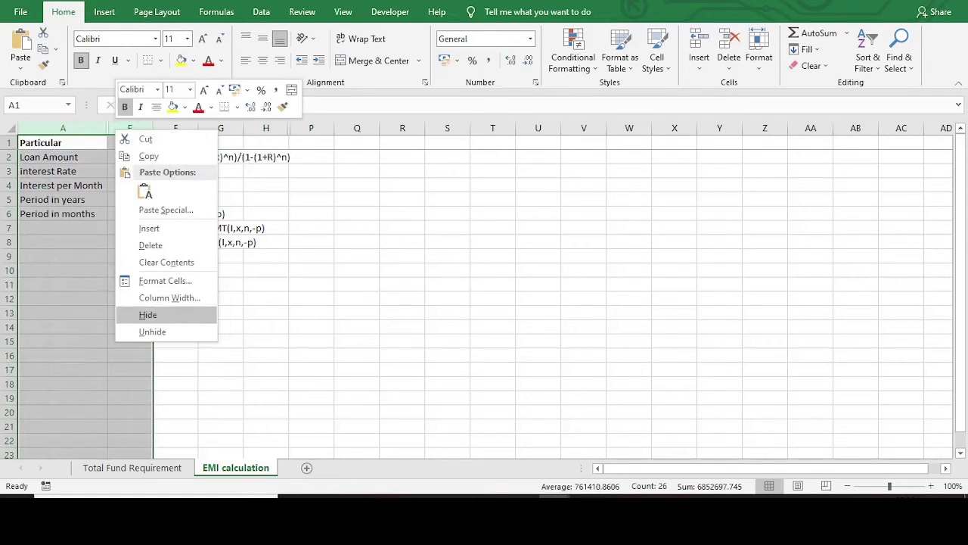
pyautogui.click(152, 331)
pyautogui.moveTo(508, 284); pyautogui.dragTo(508, 452)
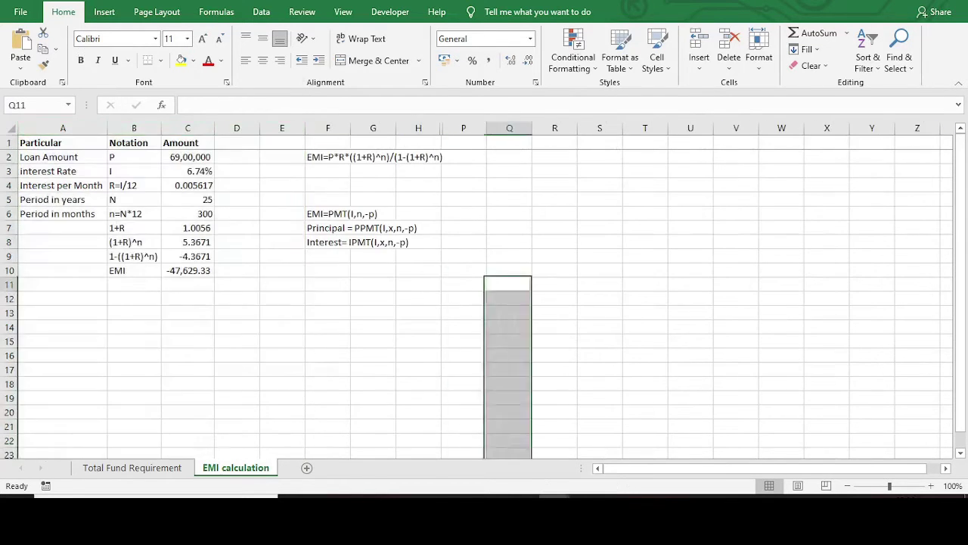
pyautogui.click(508, 284)
# Look over the particulars, notations and amounts of the EMI calculation in A1:C10
pyautogui.moveTo(63, 143); pyautogui.dragTo(63, 270)
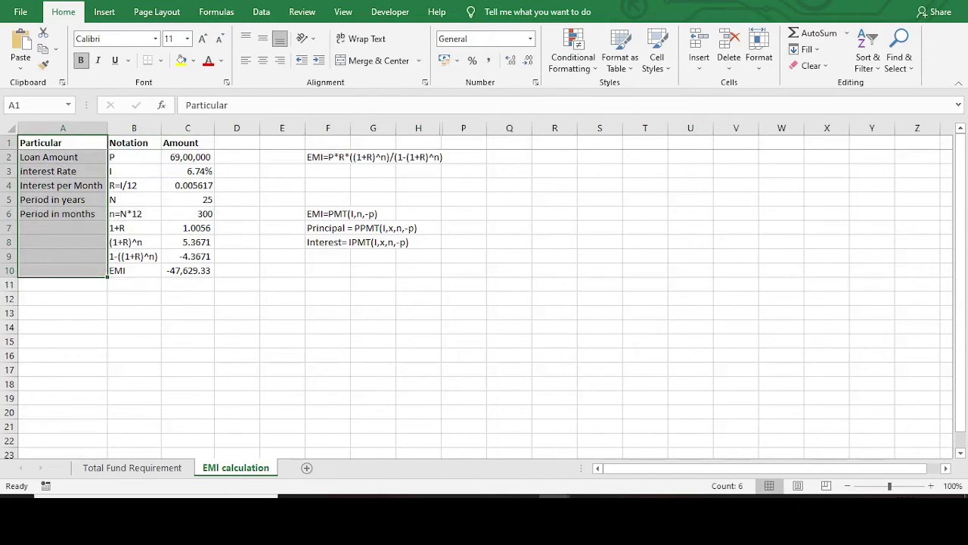
pyautogui.click(237, 327)
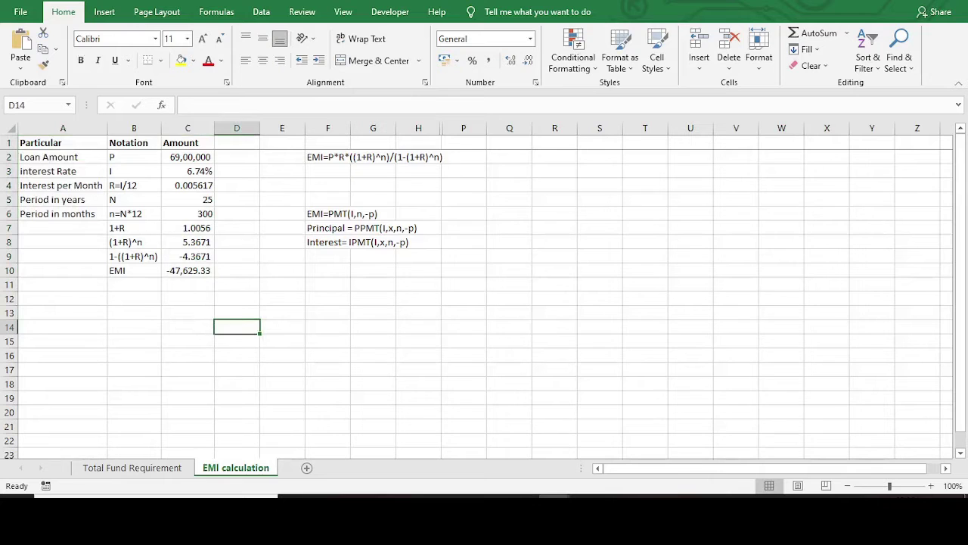
pyautogui.click(134, 143)
pyautogui.moveTo(134, 157); pyautogui.dragTo(133, 271)
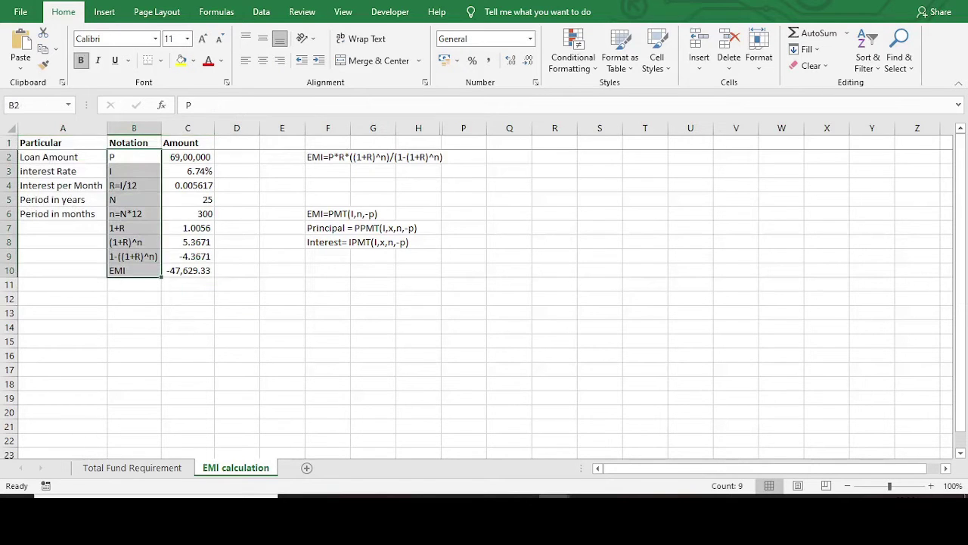
pyautogui.moveTo(187, 157); pyautogui.dragTo(188, 271)
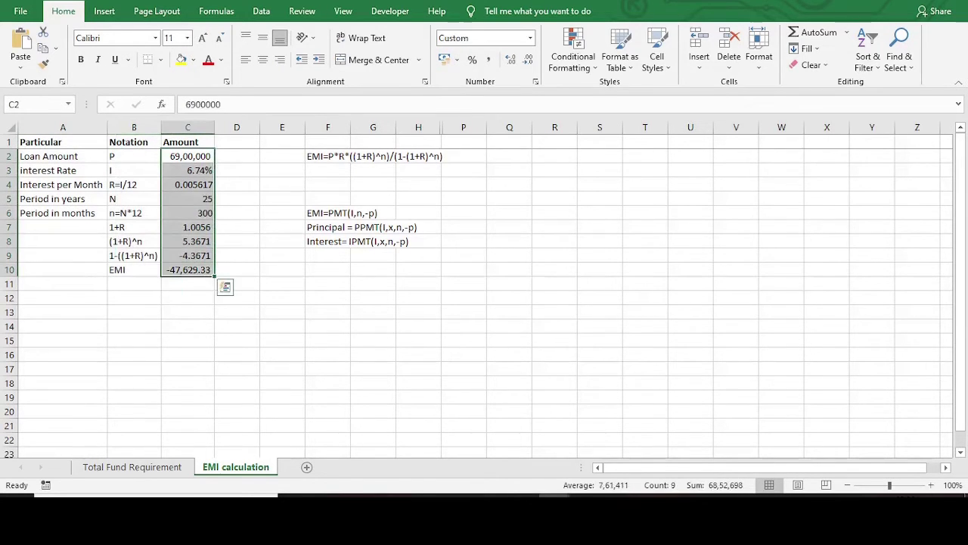
pyautogui.click(327, 326)
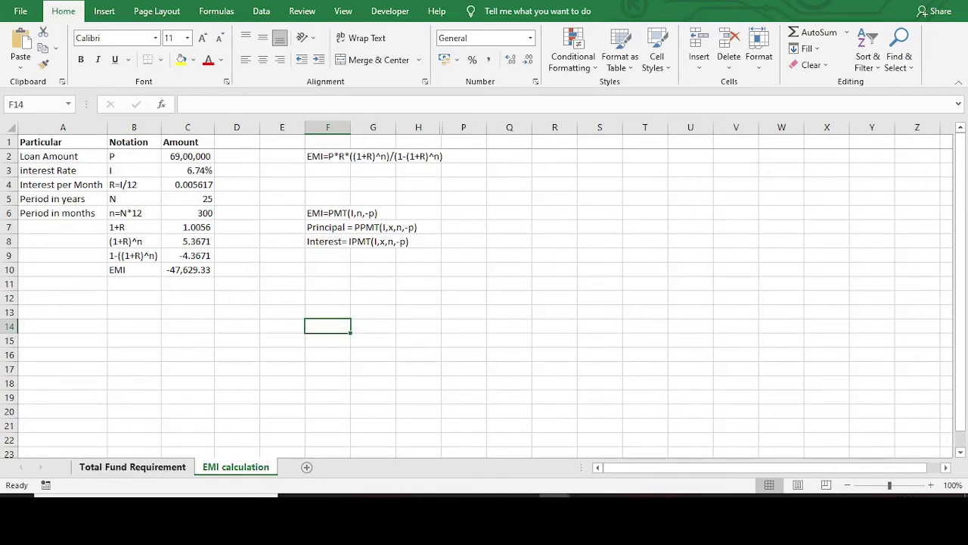
# Check the bank loan amount in C4 and the total in C15 on the Total Fund Requirement sheet, then return to EMI calculation
pyautogui.click(132, 466)
pyautogui.click(303, 185)
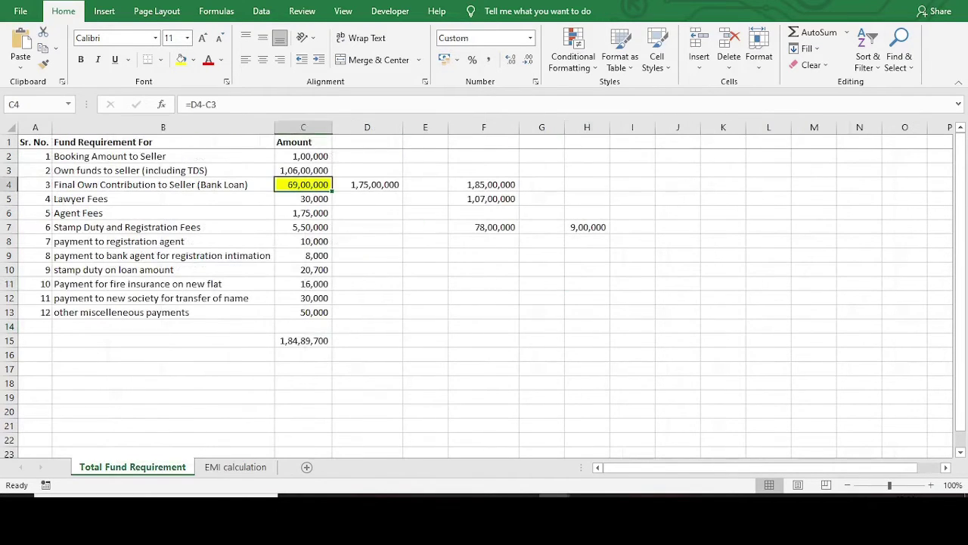
pyautogui.click(304, 340)
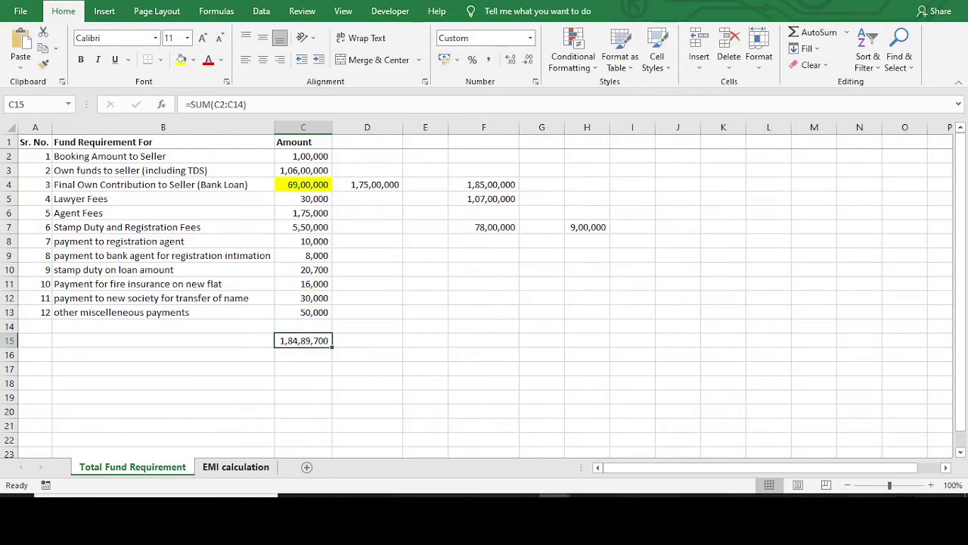
pyautogui.click(235, 466)
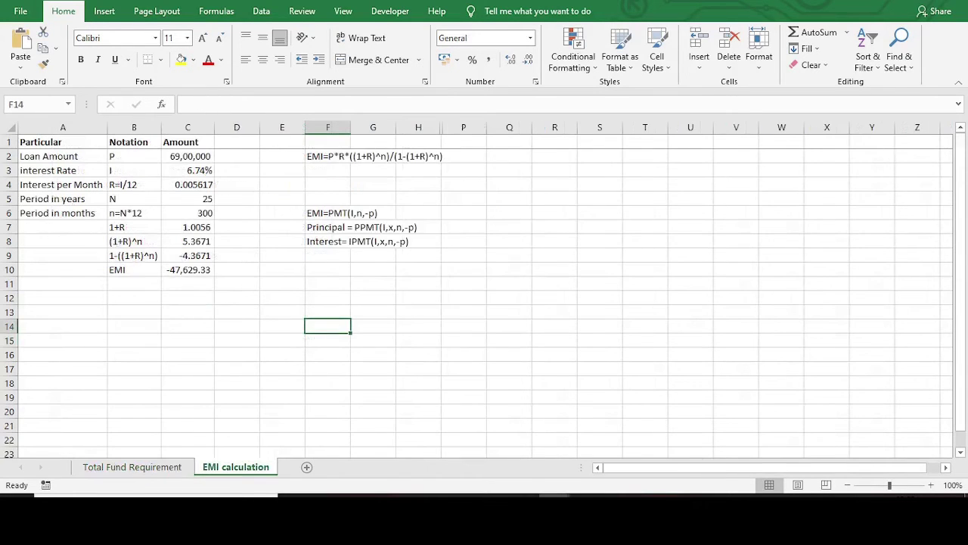
pyautogui.click(509, 312)
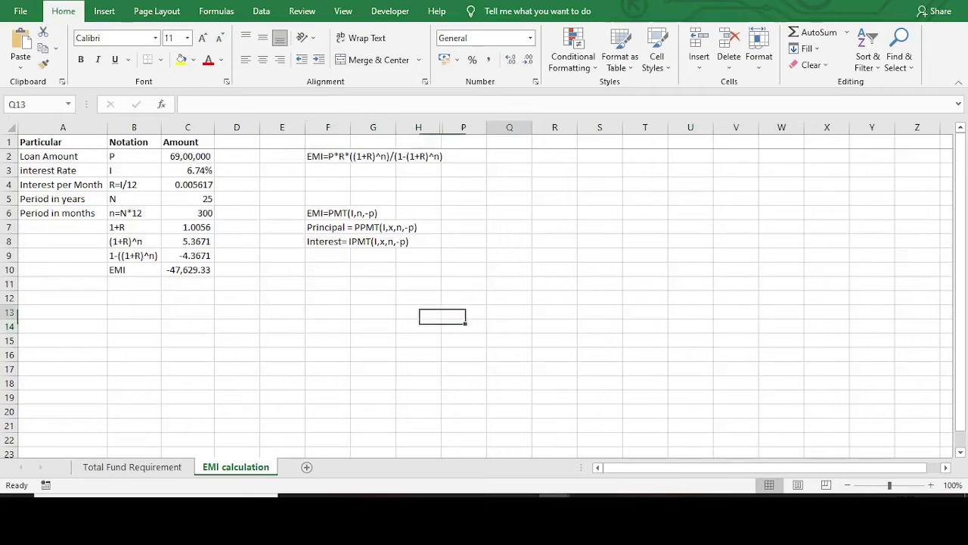
pyautogui.click(328, 354)
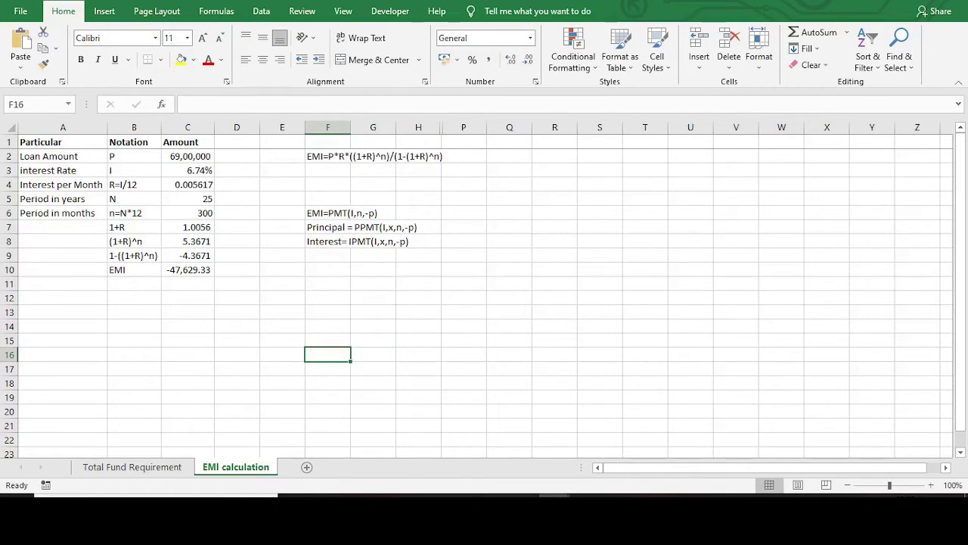
# Review the loan amount, the interest rate and the monthly interest formula in C2:C4
pyautogui.click(187, 156)
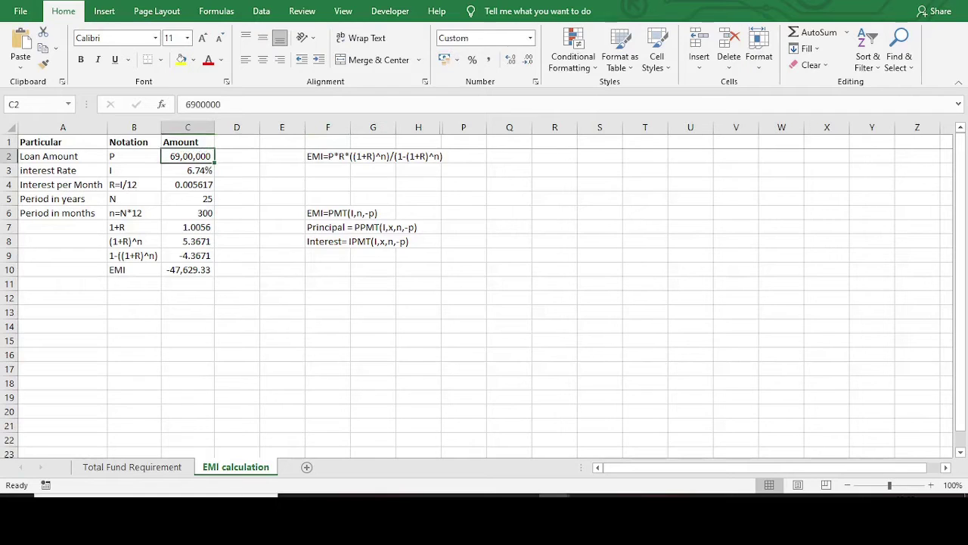
pyautogui.click(188, 170)
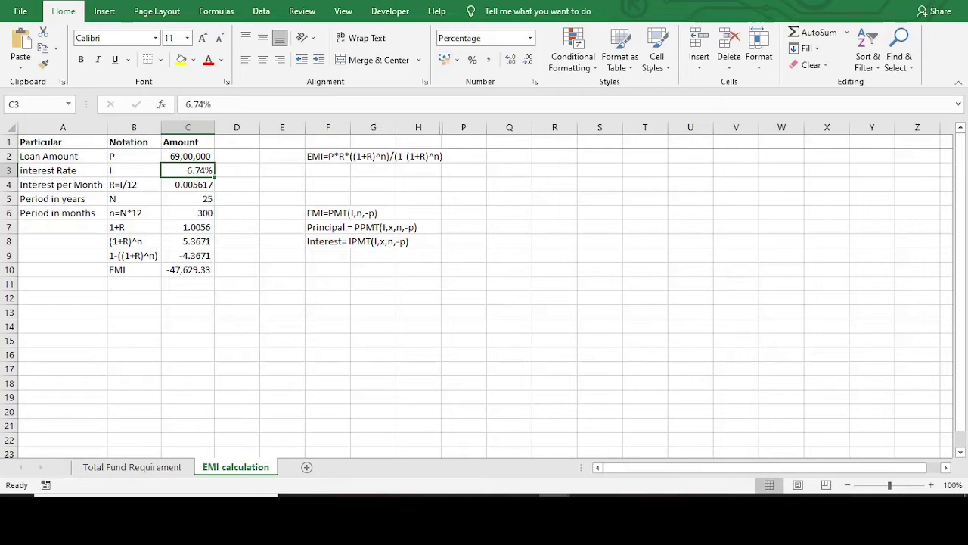
pyautogui.click(188, 185)
pyautogui.click(224, 104)
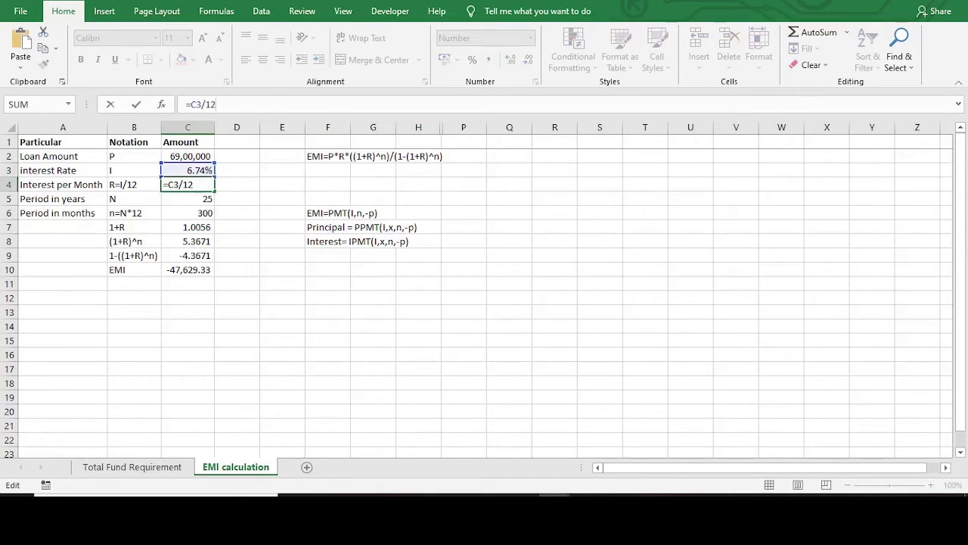
pyautogui.hotkey('ctrl', 'Return')
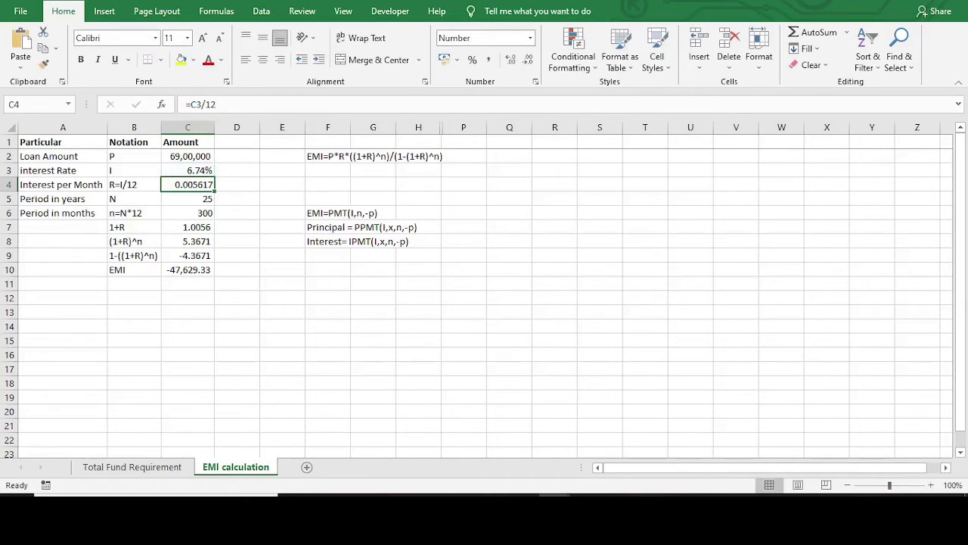
# Review the loan period in years in C5 and the months formula in C6, and compare C2:C6 with the EMI formula in F2
pyautogui.click(188, 198)
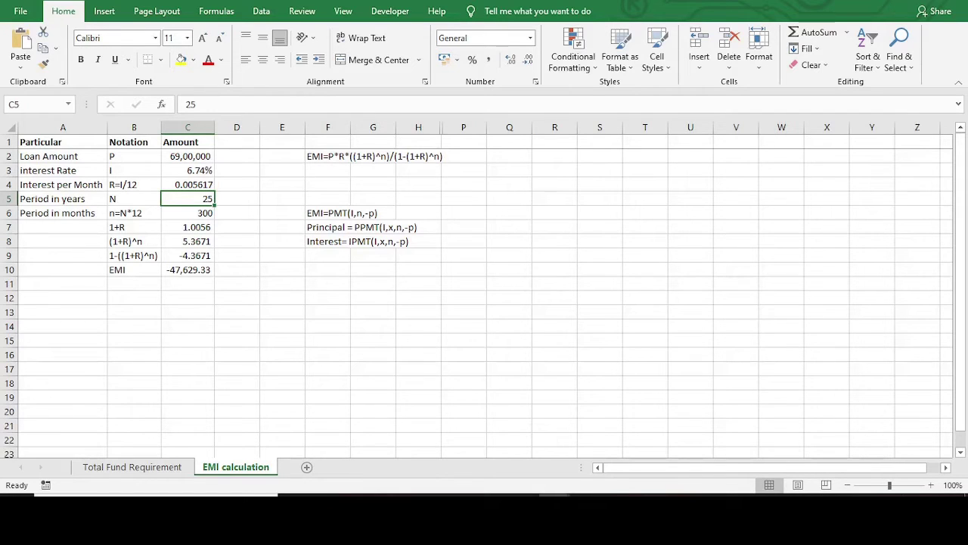
pyautogui.click(188, 214)
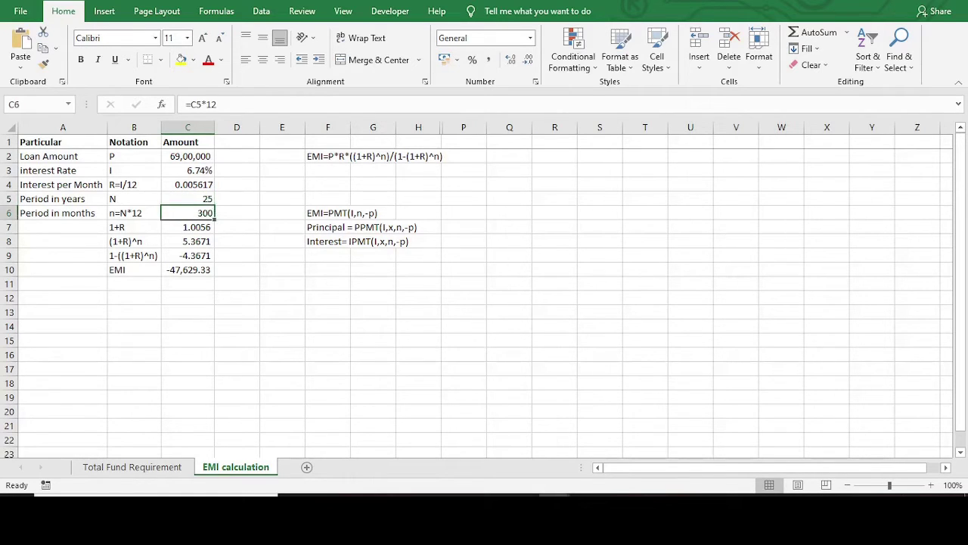
pyautogui.press('F2')
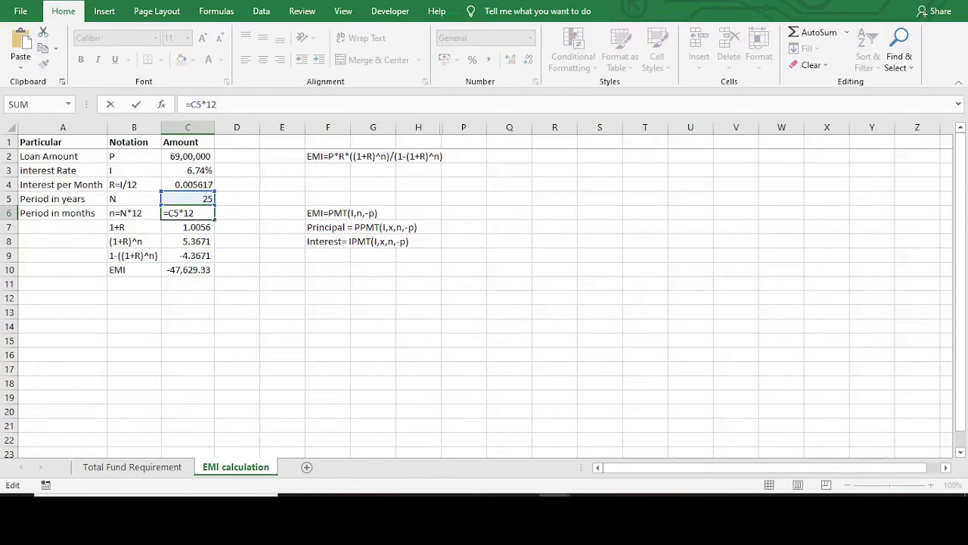
pyautogui.press('Escape')
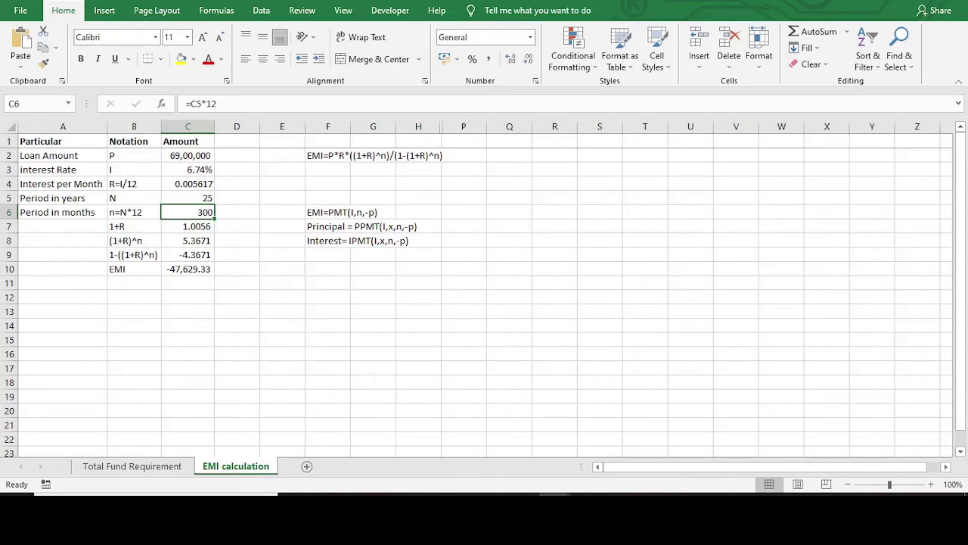
pyautogui.click(328, 156)
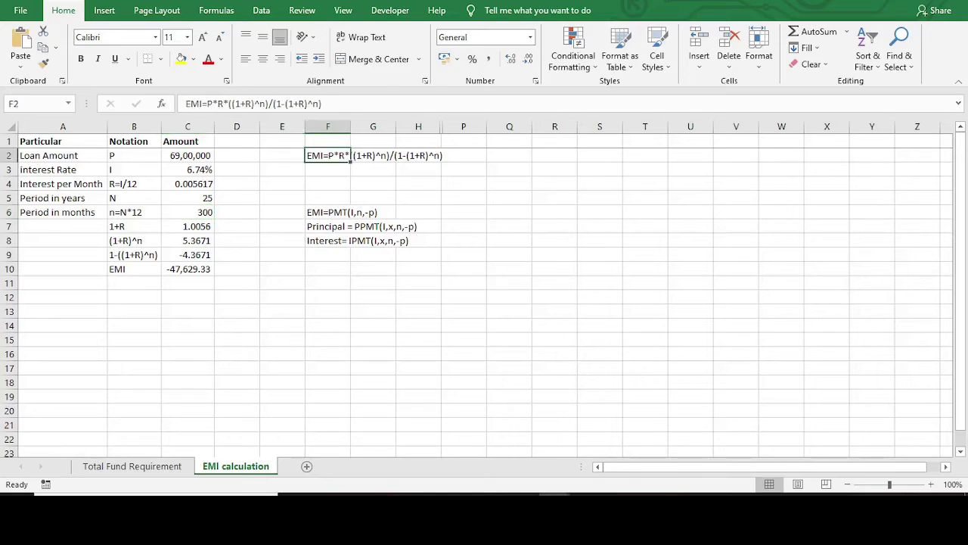
pyautogui.moveTo(187, 156); pyautogui.dragTo(188, 212)
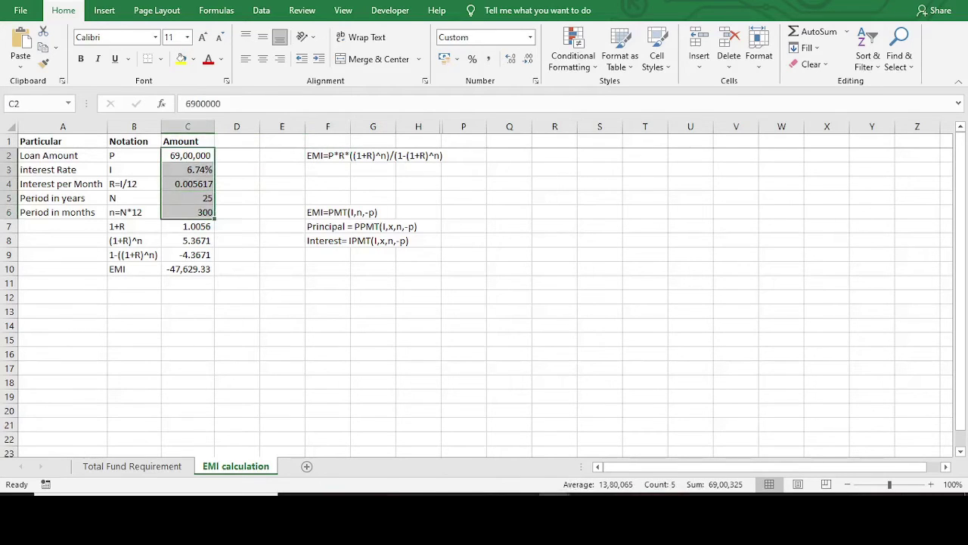
# Start the EMI formula in Q2 with the numerator =C2*C4*((1+C4)^C6)
pyautogui.click(509, 156)
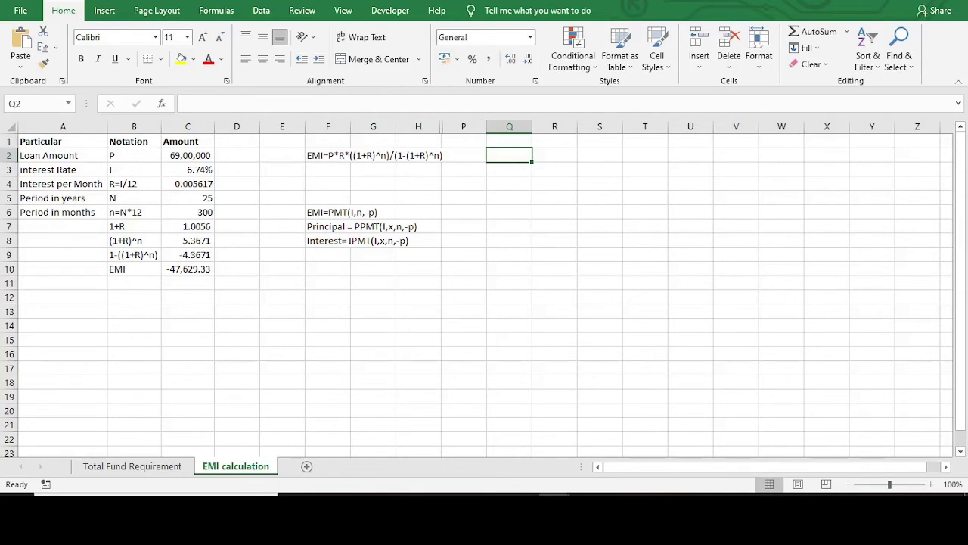
pyautogui.write('=')
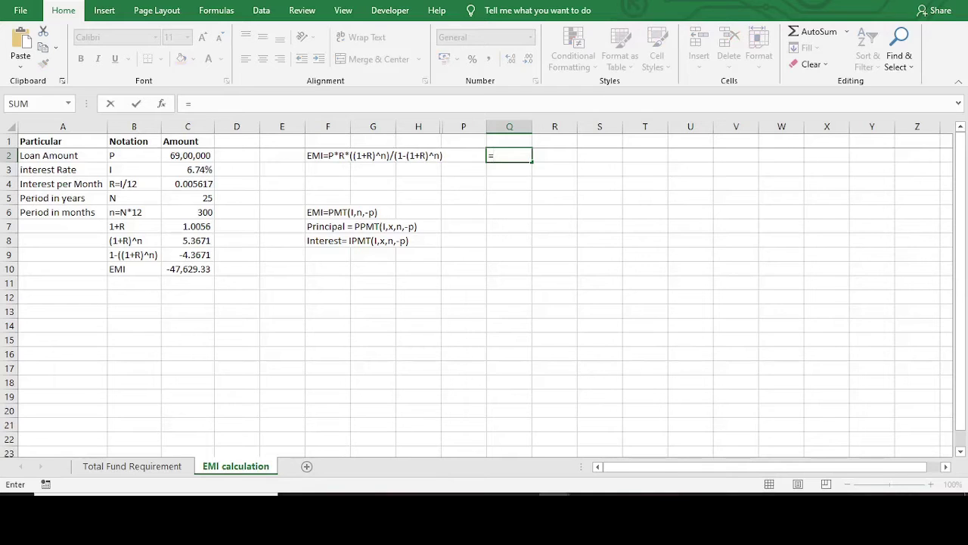
pyautogui.click(188, 155)
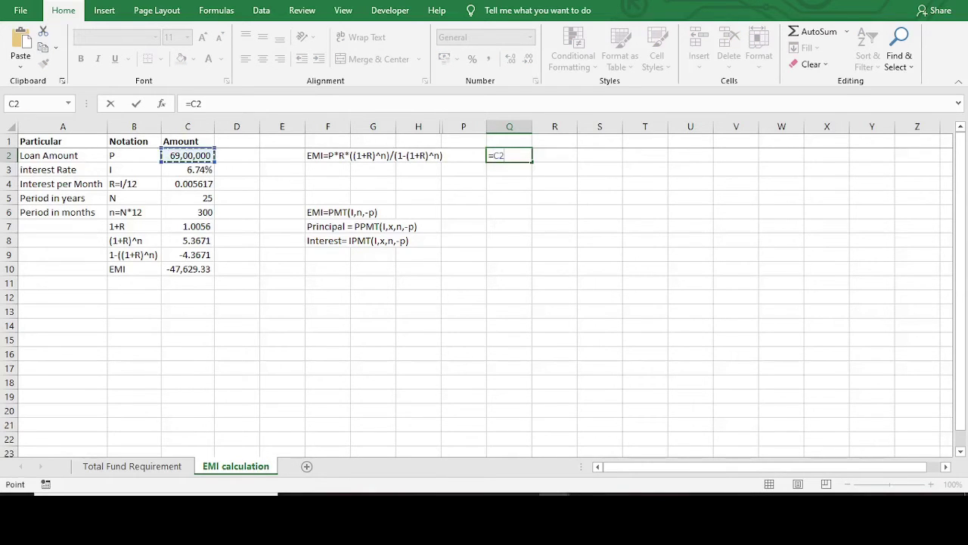
pyautogui.write('*')
pyautogui.click(188, 184)
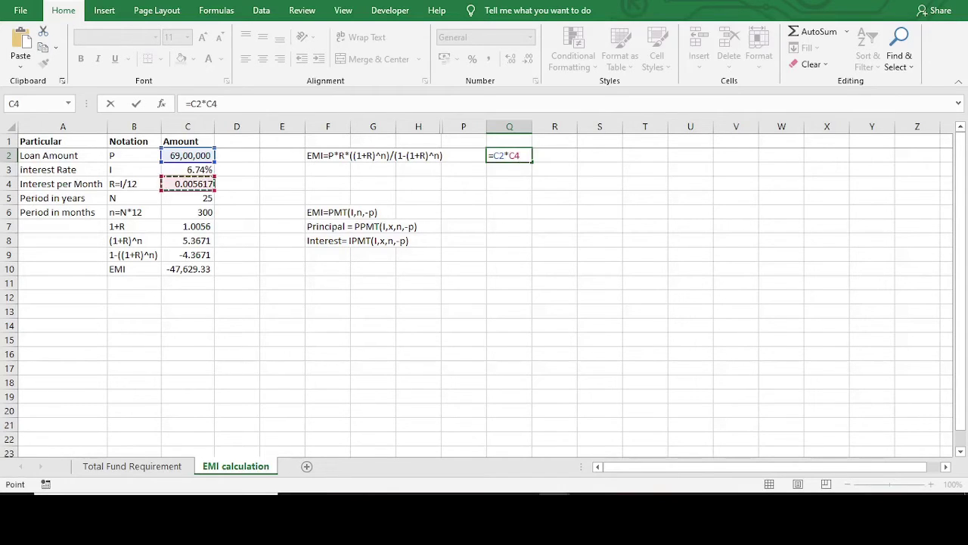
pyautogui.write('*((')
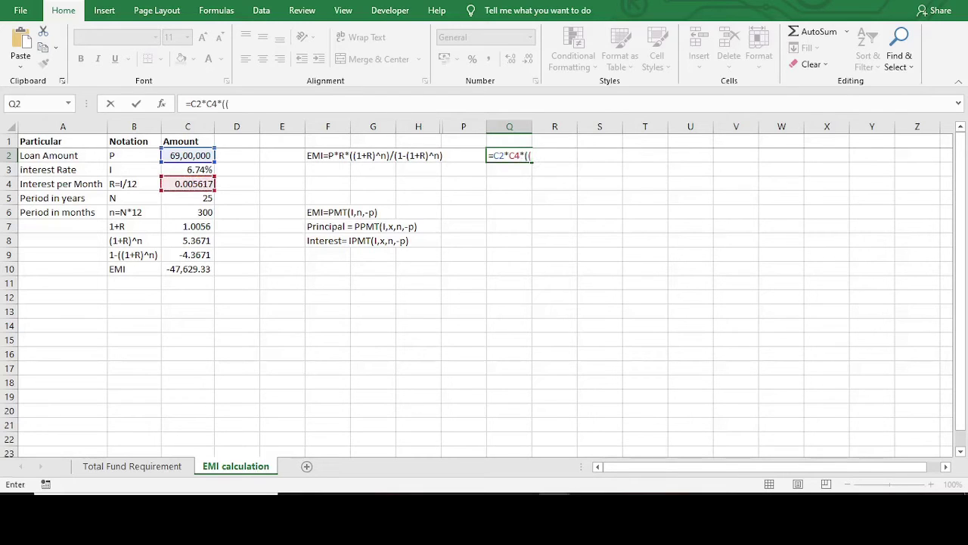
pyautogui.write('1+')
pyautogui.click(188, 183)
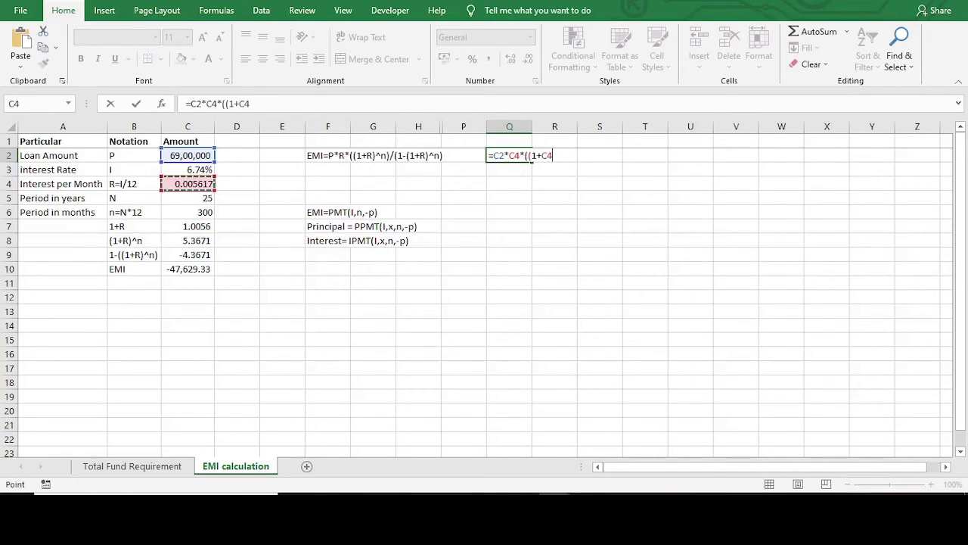
pyautogui.write(')^')
pyautogui.click(162, 212)
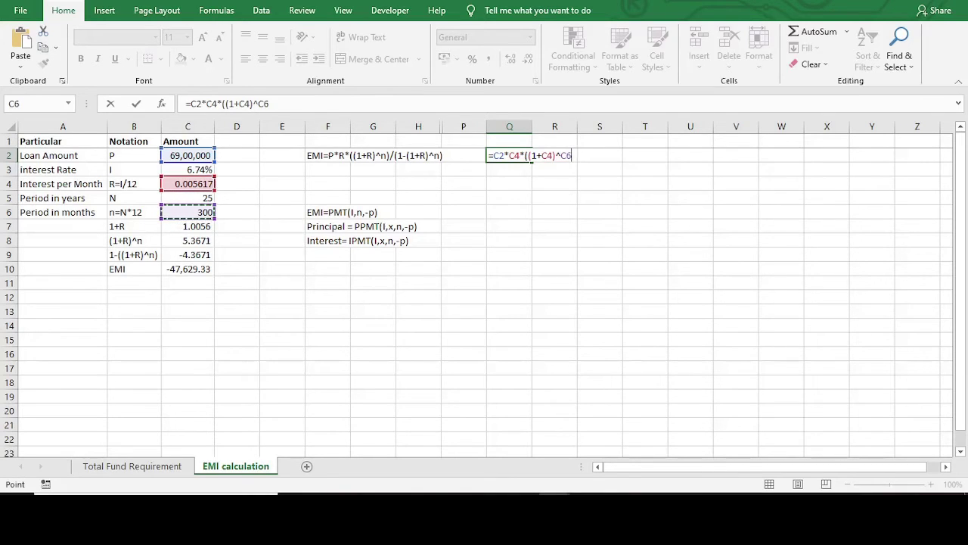
pyautogui.write(')')
# Complete the EMI formula in Q2 by dividing the numerator by (1-(1+C4)^C6)
pyautogui.write('/(1-(')
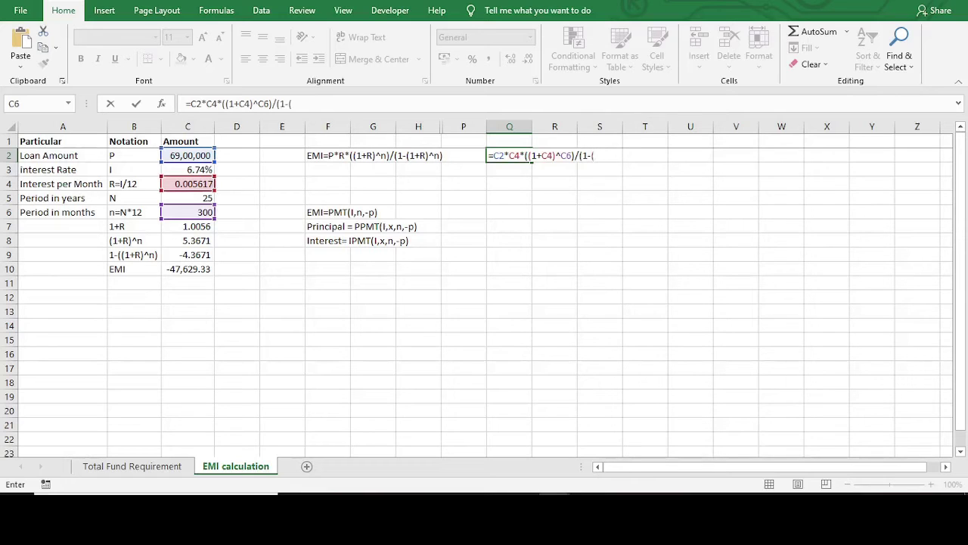
pyautogui.write('1+')
pyautogui.click(188, 184)
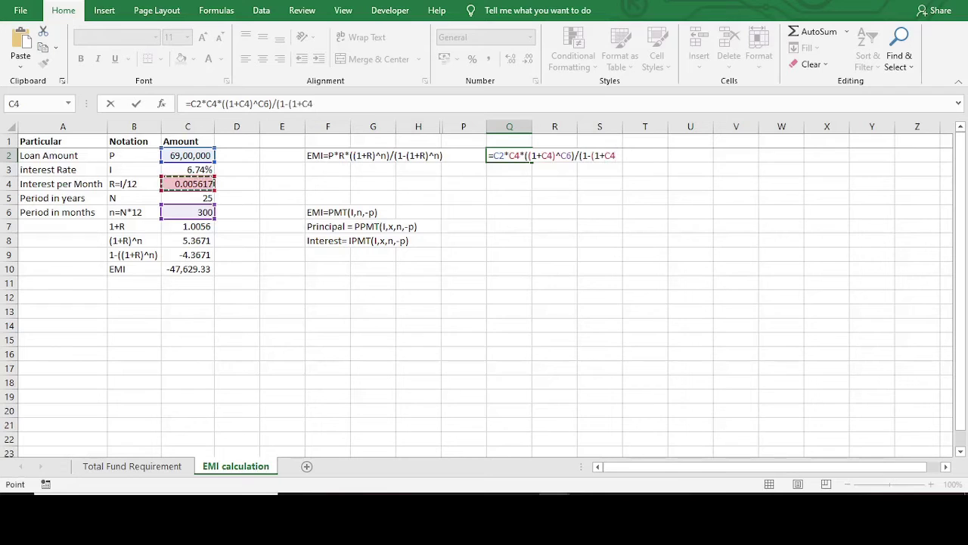
pyautogui.write(')^')
pyautogui.click(187, 212)
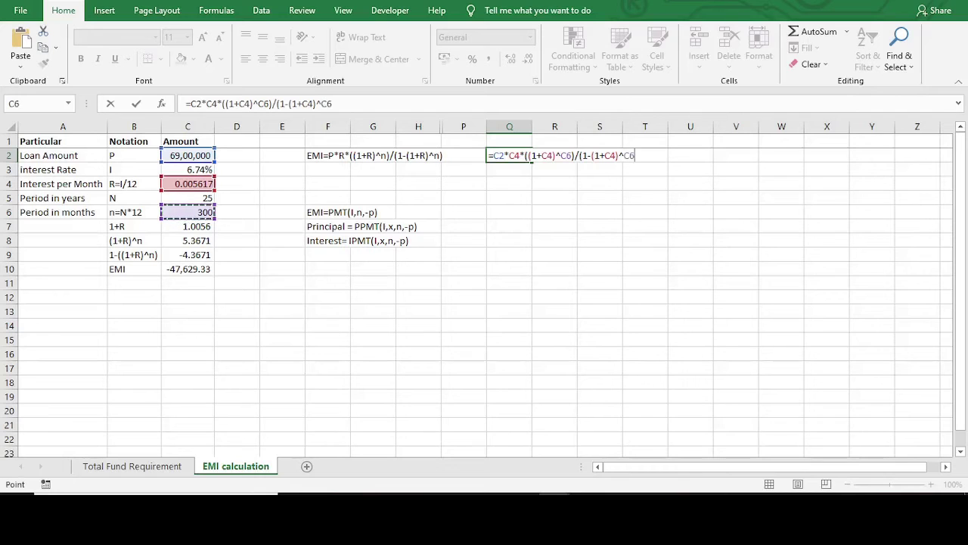
pyautogui.write(')')
pyautogui.press('Return')
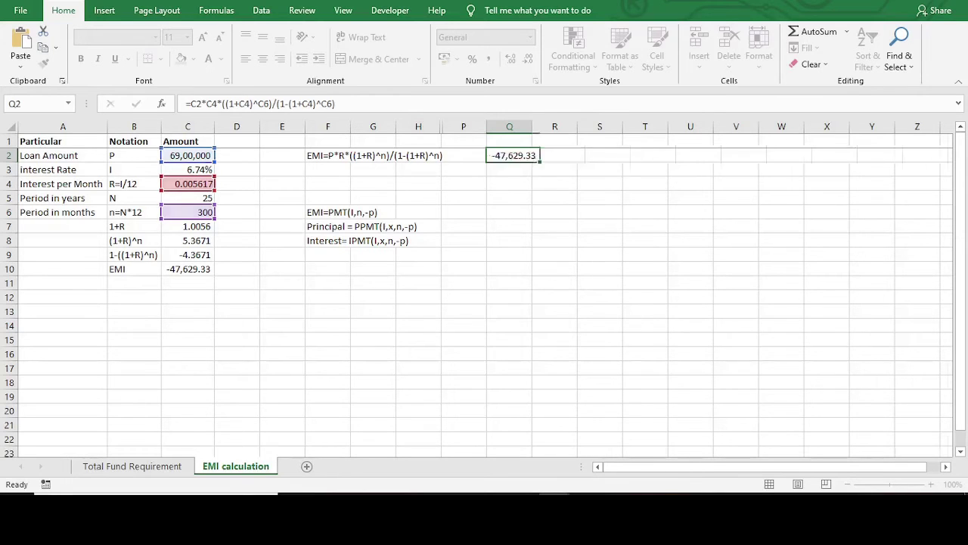
pyautogui.press('Up')
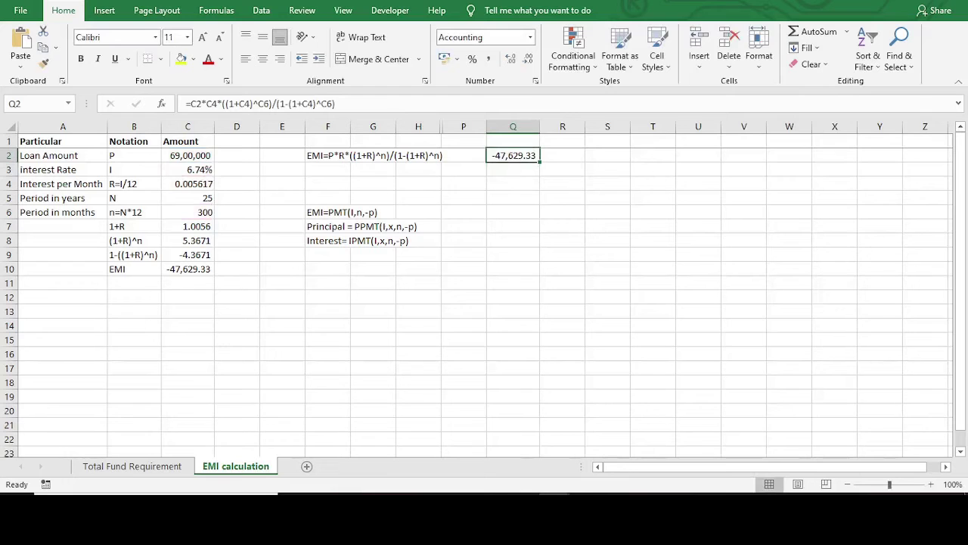
# Compare the Q2 result with the EMI in C10, and the Q2 formula with the written EMI formula in F2
pyautogui.click(187, 269)
pyautogui.click(513, 156)
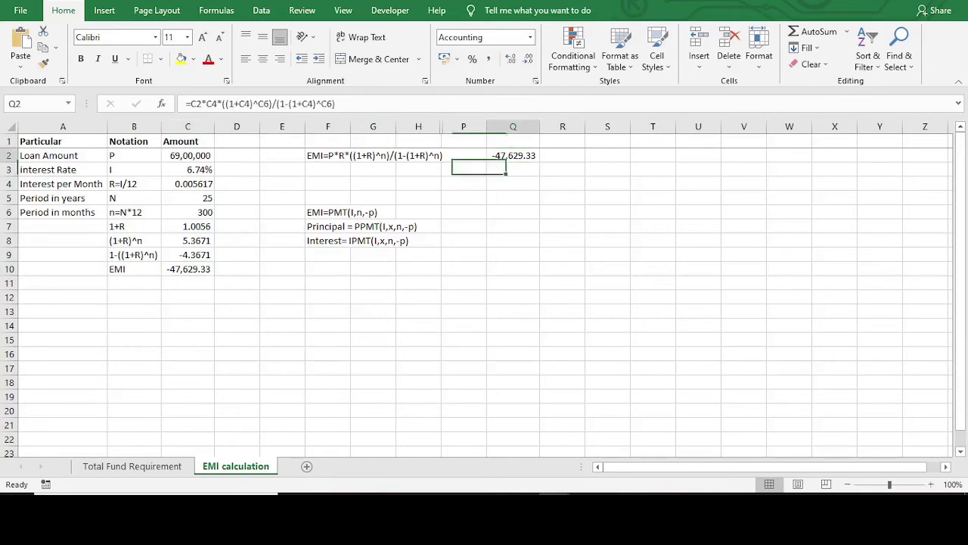
pyautogui.click(187, 269)
pyautogui.click(513, 156)
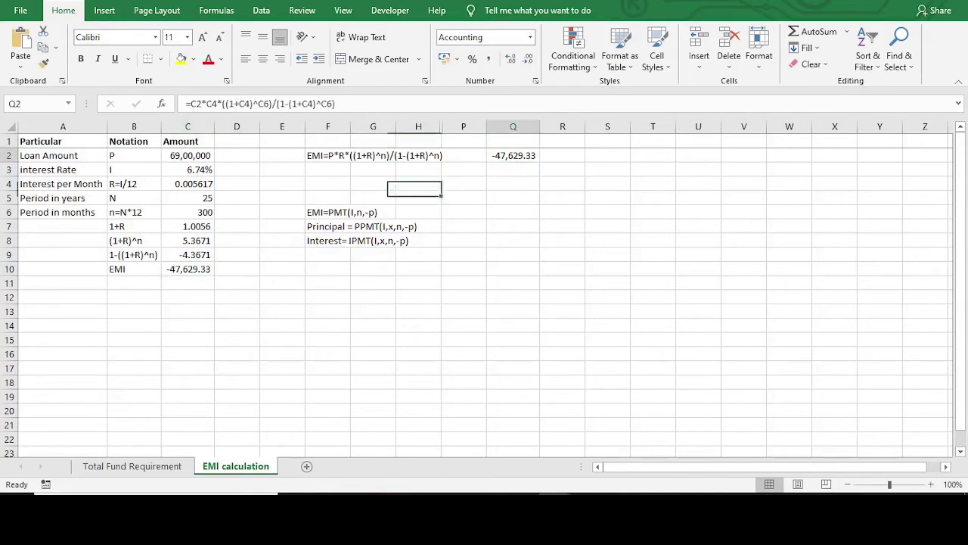
pyautogui.press('F2')
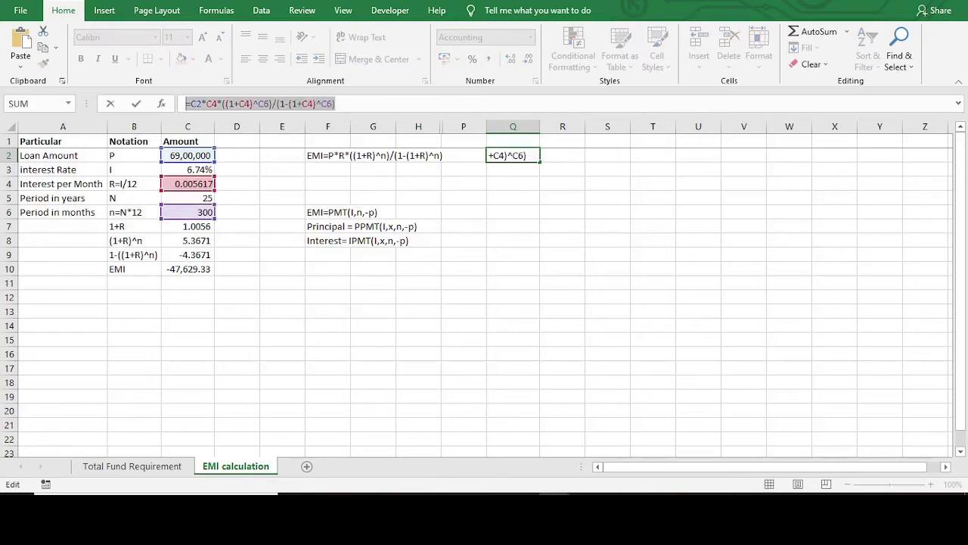
pyautogui.press('Escape')
pyautogui.click(513, 198)
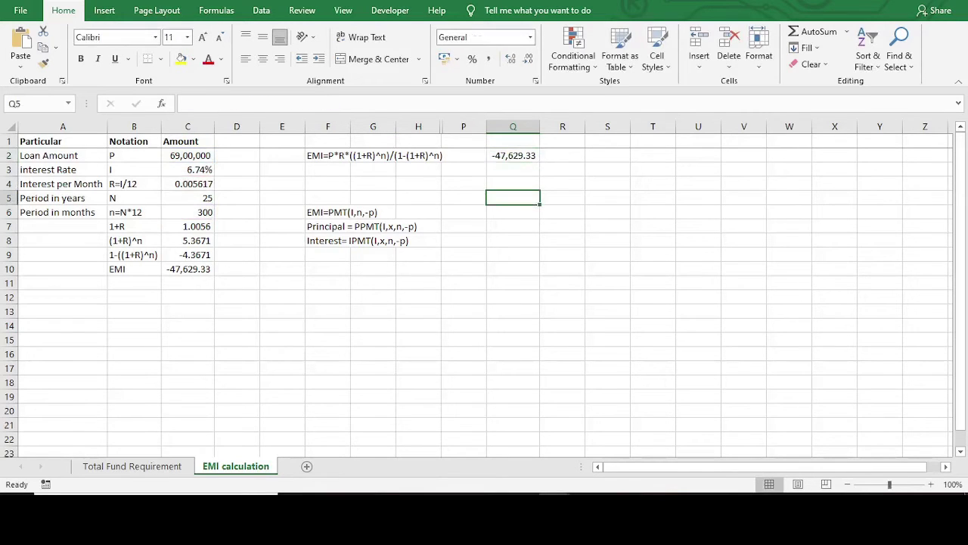
pyautogui.click(327, 155)
pyautogui.click(373, 156)
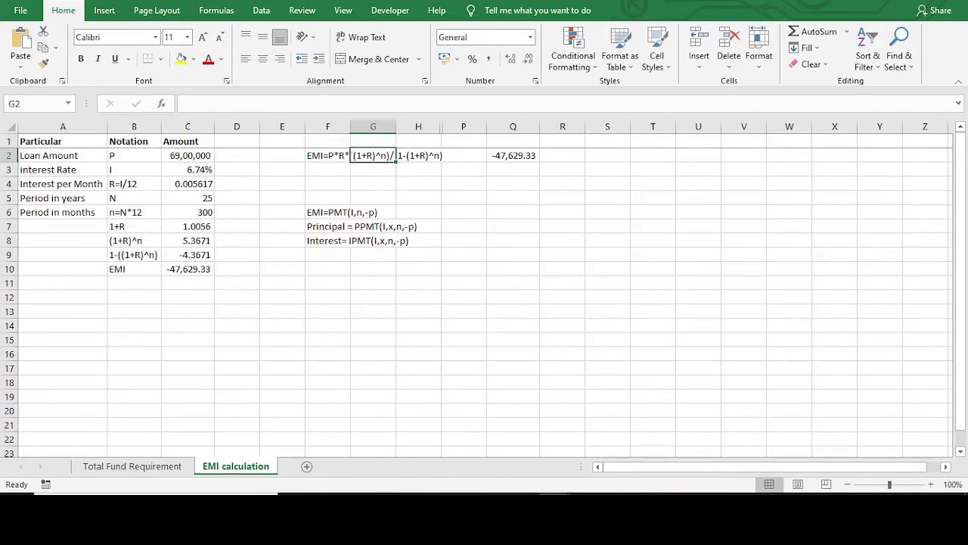
pyautogui.click(513, 156)
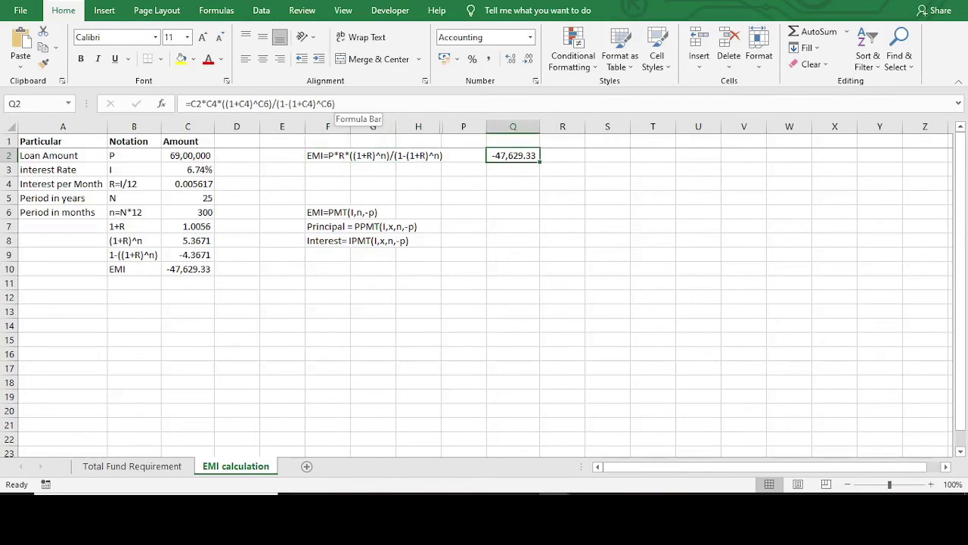
# Examine the 1+R notation in B7 and the individual terms of the written EMI formula in F2
pyautogui.click(418, 340)
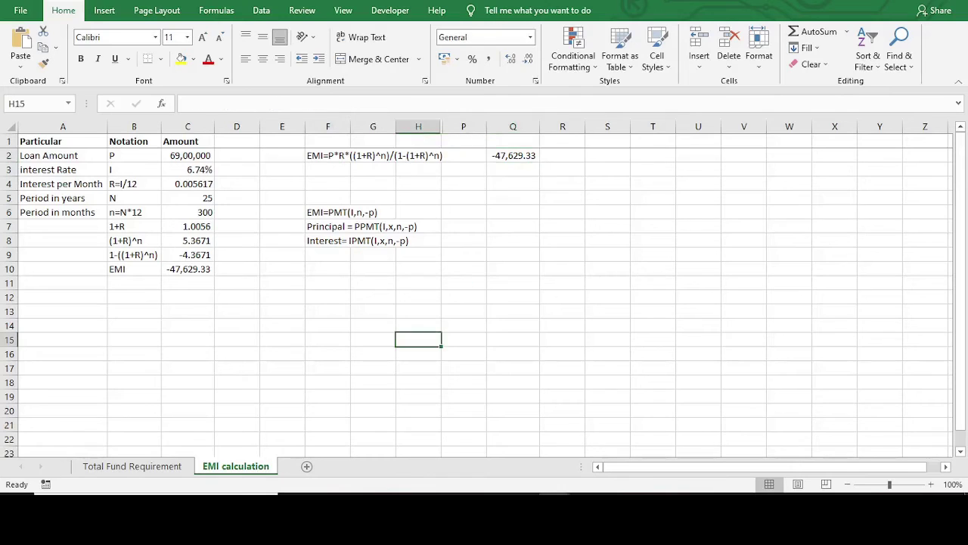
pyautogui.click(134, 226)
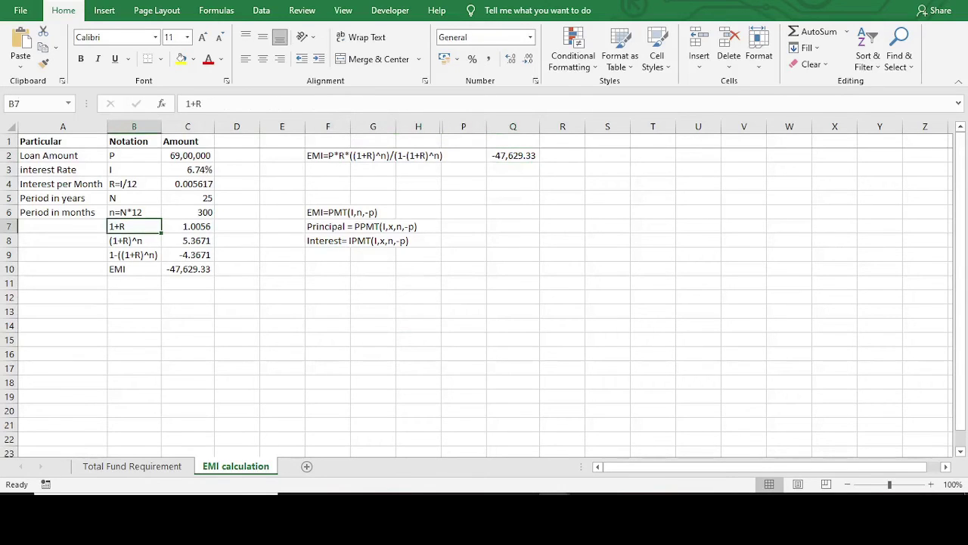
pyautogui.click(418, 198)
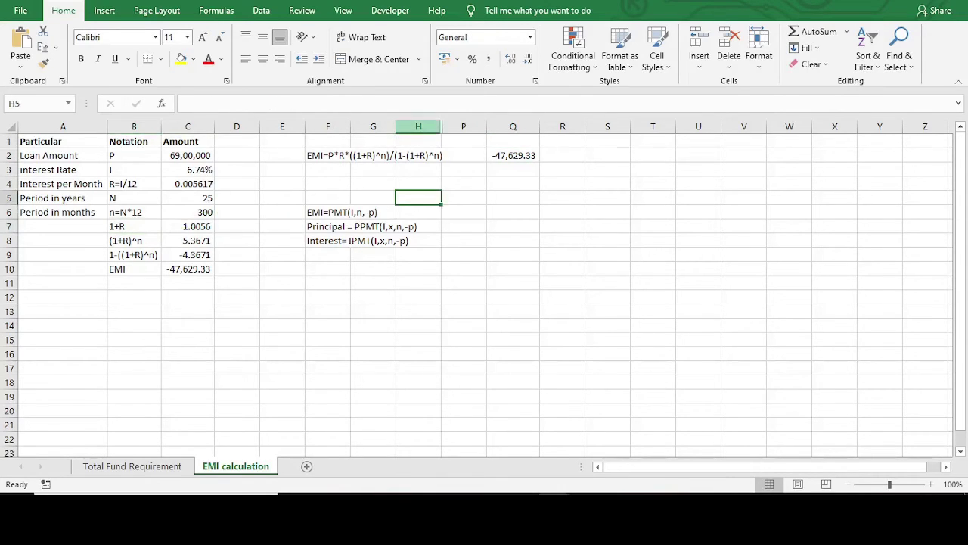
pyautogui.click(328, 156)
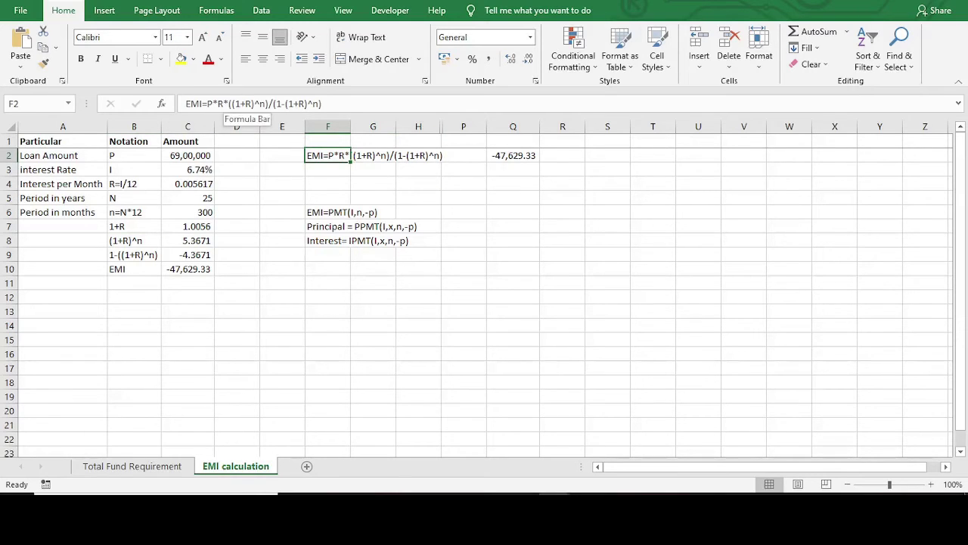
pyautogui.click(214, 104)
pyautogui.moveTo(218, 103); pyautogui.dragTo(304, 103)
pyautogui.click(258, 104)
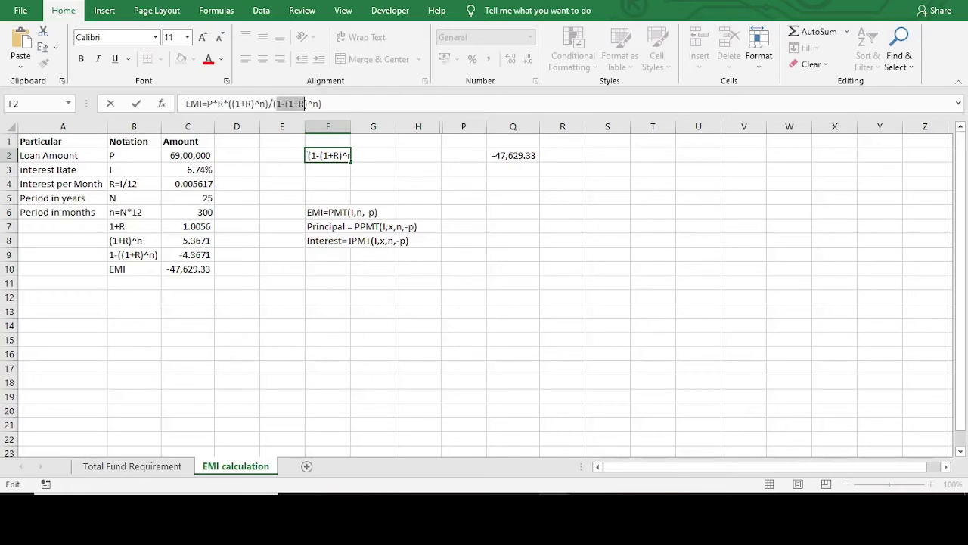
pyautogui.press('Escape')
pyautogui.click(236, 269)
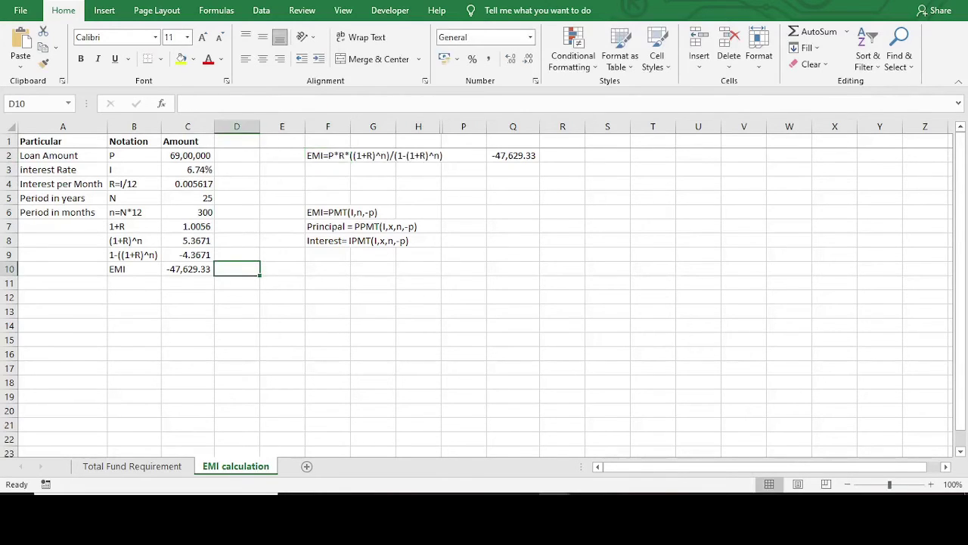
# Review the formulas behind 1+R, (1+R)^n and 1-((1+R)^n) in C7:C9
pyautogui.press('Left')
pyautogui.press('Up')
pyautogui.press('Up')
pyautogui.press('Up')
pyautogui.press('F2')
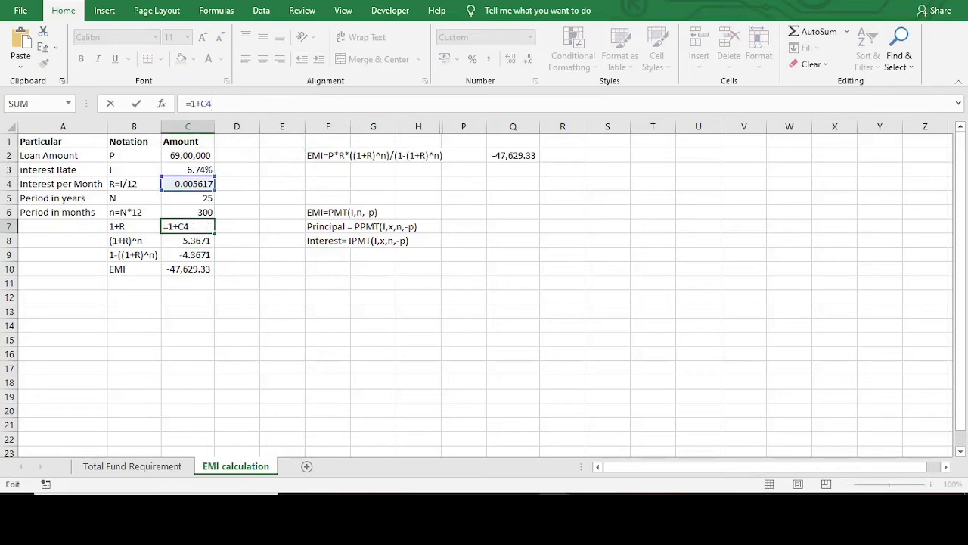
pyautogui.press('Escape')
pyautogui.press('Down')
pyautogui.press('F2')
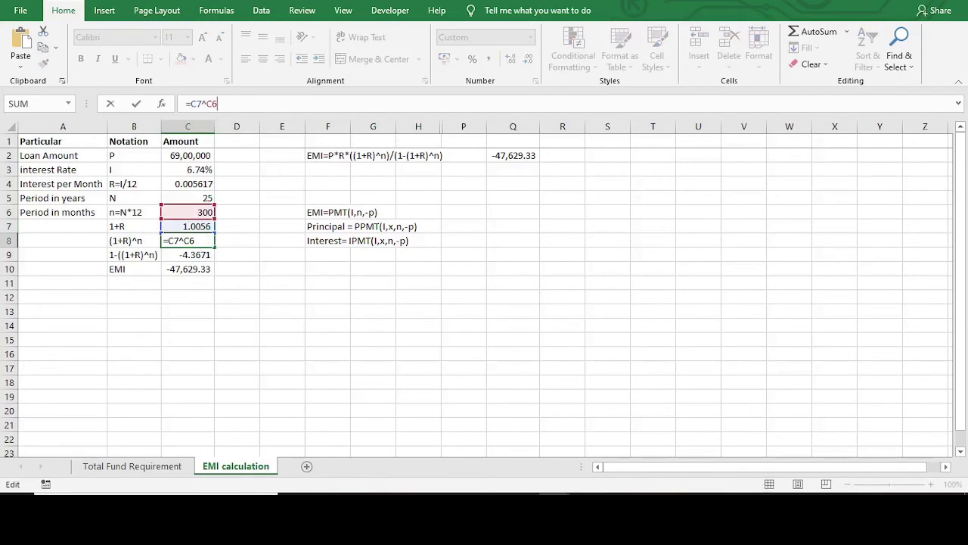
pyautogui.press('Escape')
pyautogui.press('Down')
pyautogui.press('F2')
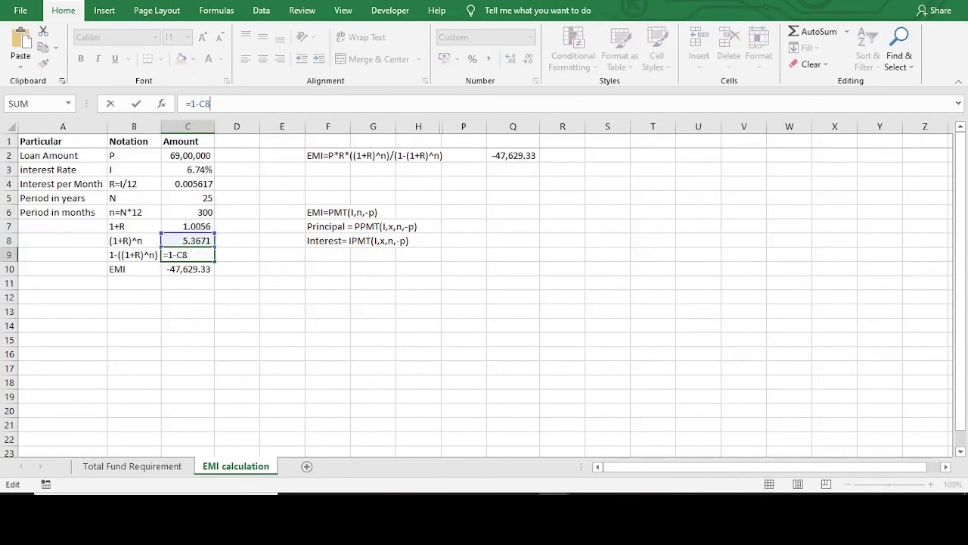
pyautogui.press('Escape')
# Review the cells referenced by the EMI formula in C10 and compare it with the single-cell calculation in Q2
pyautogui.press('Down')
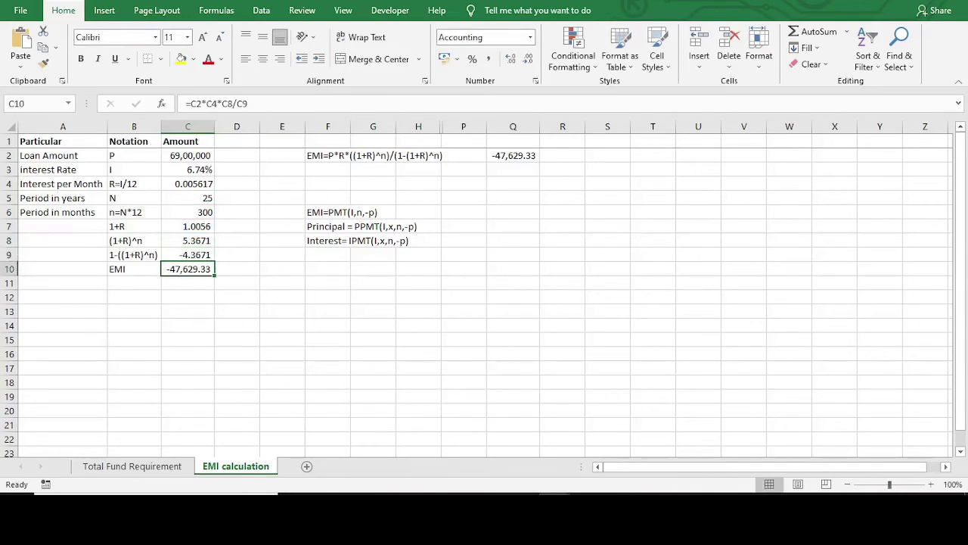
pyautogui.press('F2')
pyautogui.press('Escape')
pyautogui.click(513, 156)
pyautogui.click(187, 269)
pyautogui.press('F2')
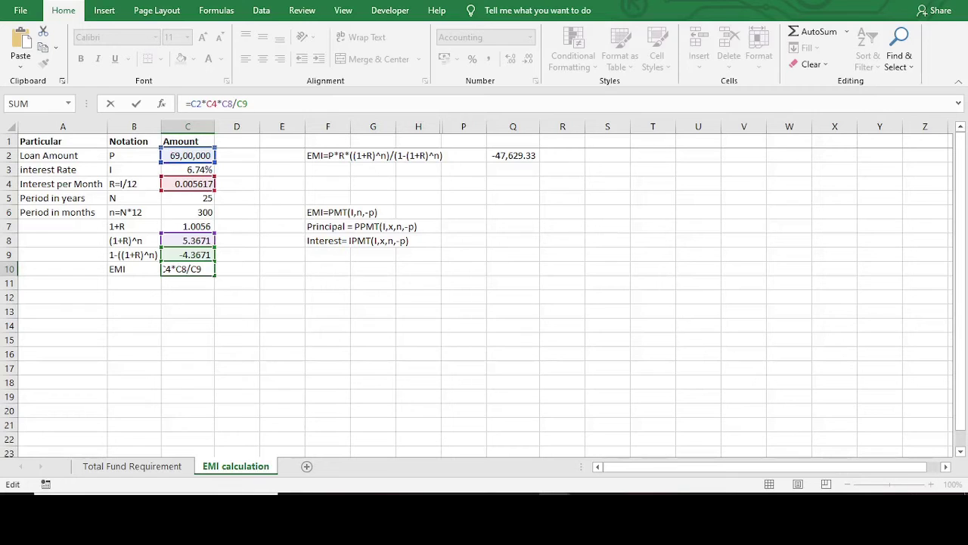
pyautogui.press('Escape')
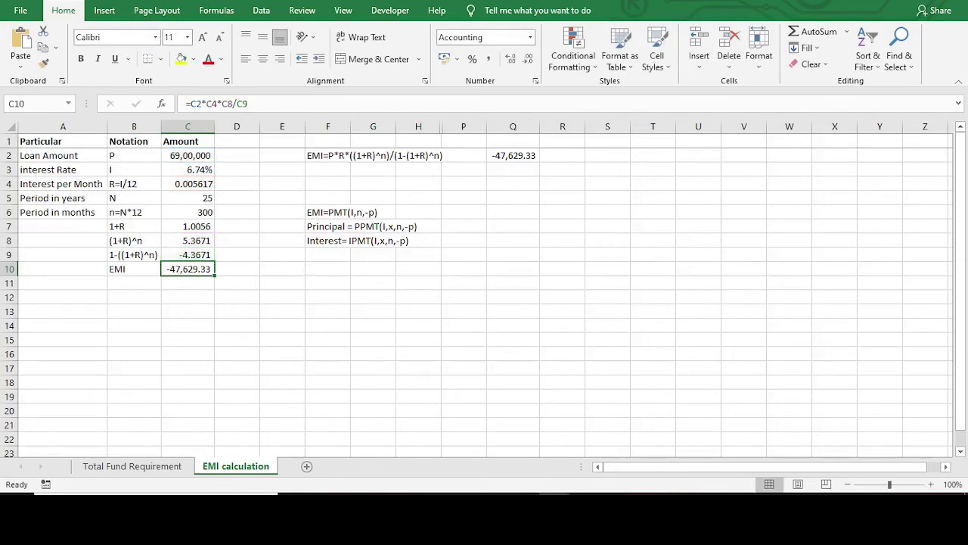
# Negate the EMI formula in C10 so it reads =-C2*C4*C8/C9
pyautogui.click(282, 283)
pyautogui.click(187, 270)
pyautogui.click(187, 298)
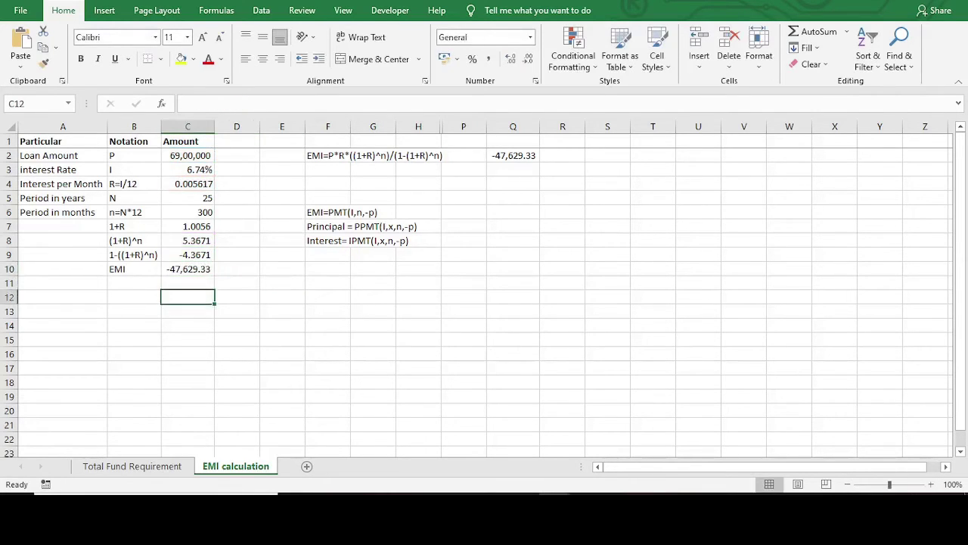
pyautogui.click(188, 270)
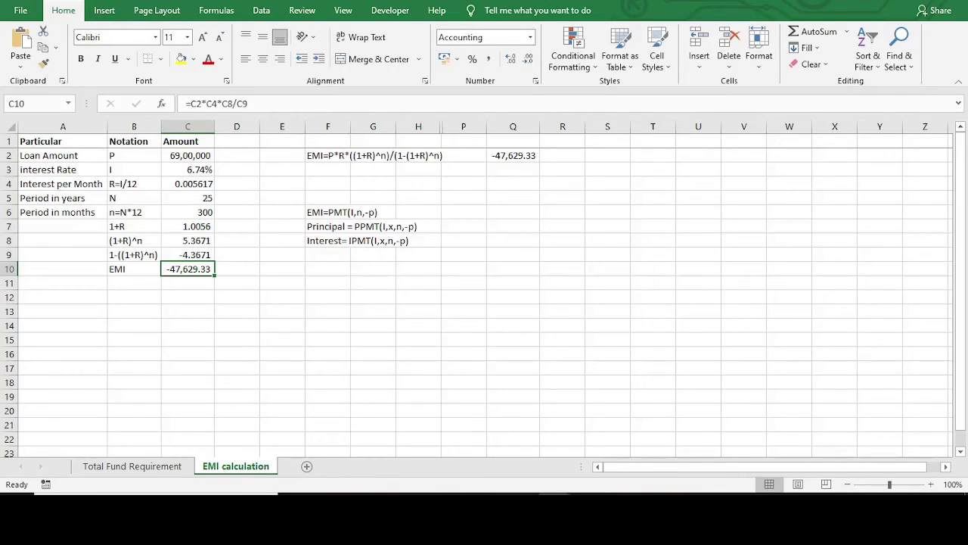
pyautogui.click(191, 104)
pyautogui.write('-')
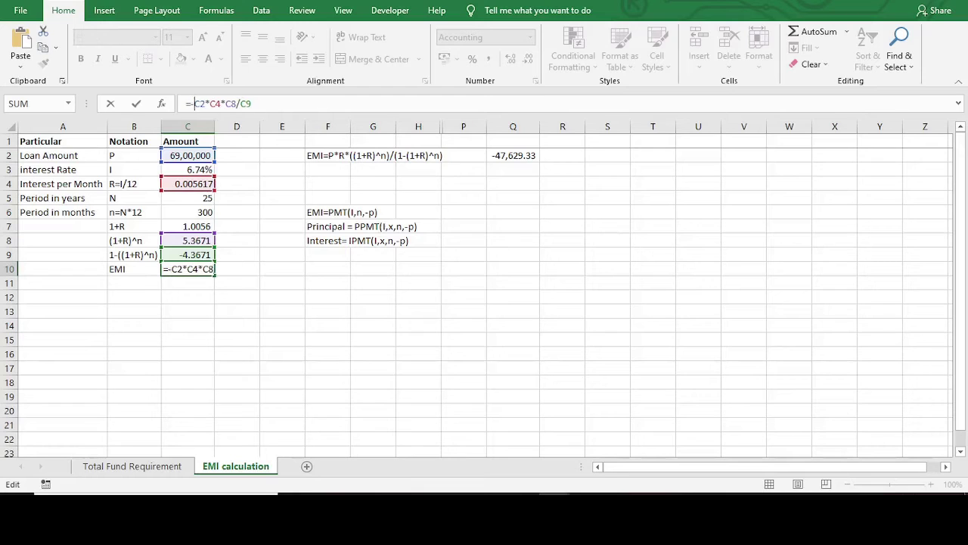
pyautogui.press('Return')
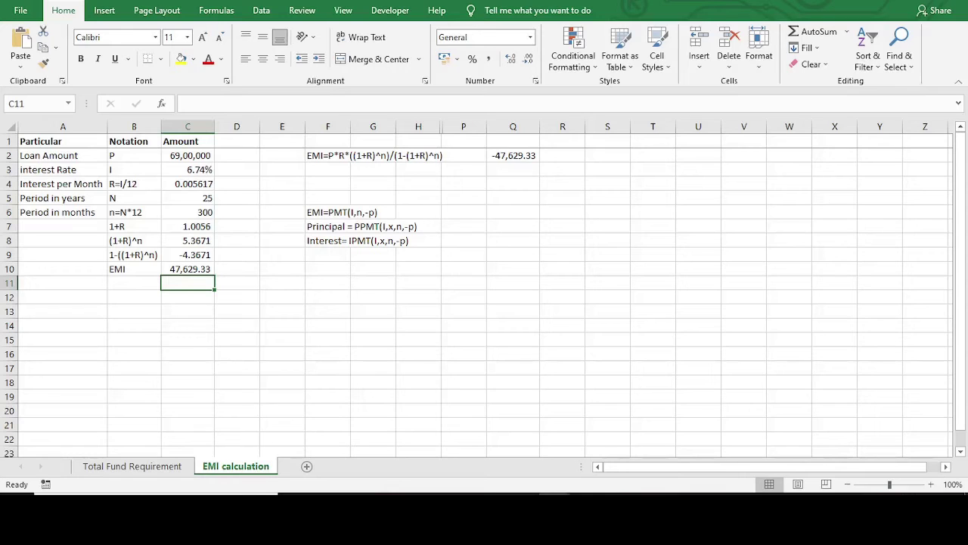
# Copy the loan calculation table in A1:C10 and paste it starting at A14
pyautogui.click(187, 269)
pyautogui.click(187, 283)
pyautogui.moveTo(62, 141); pyautogui.dragTo(188, 269)
pyautogui.hotkey('ctrl', 'c')
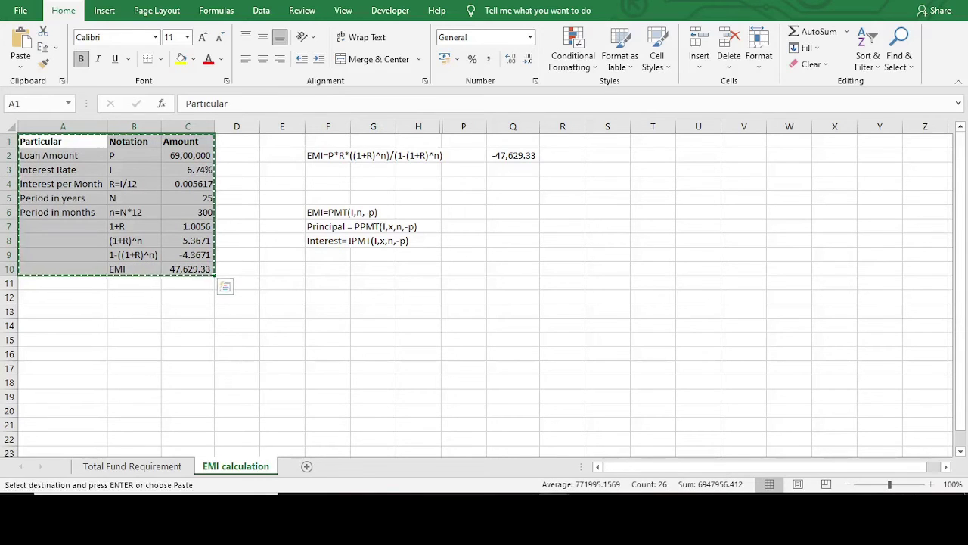
pyautogui.click(62, 325)
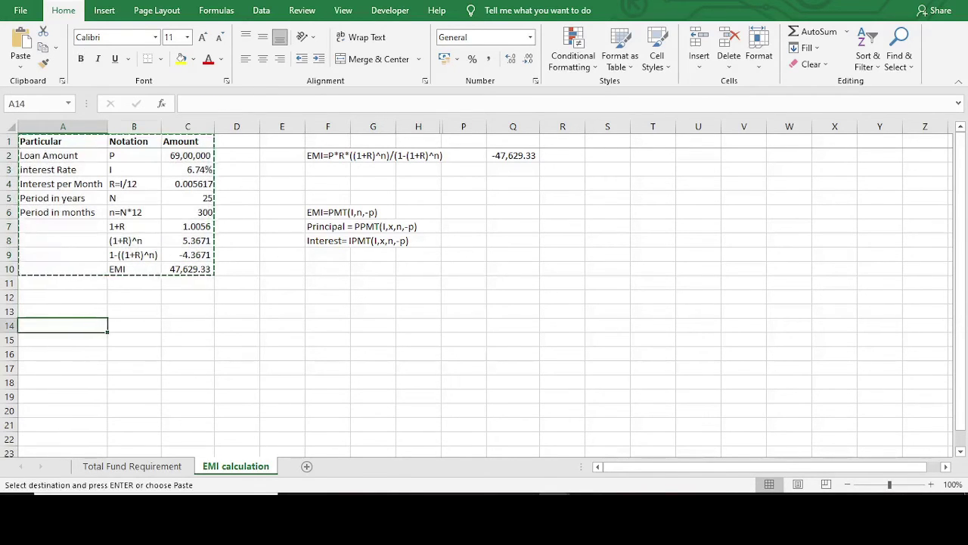
pyautogui.press('Return')
pyautogui.scroll(-2, 283, 325)
pyautogui.click(283, 326)
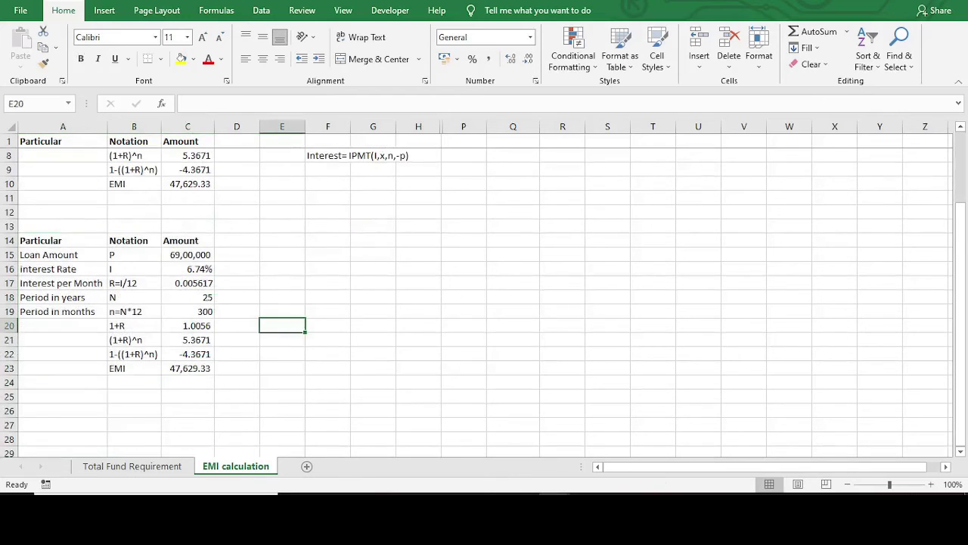
# In the copied table, set the loan amount in C15 to 7500000 and the interest rate in C16 to 6.80%
pyautogui.click(187, 255)
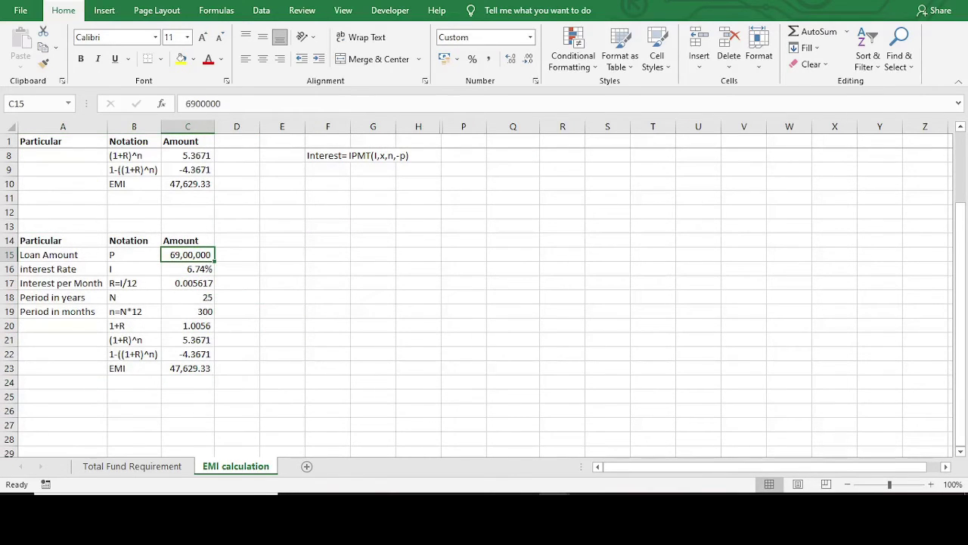
pyautogui.write('7500000')
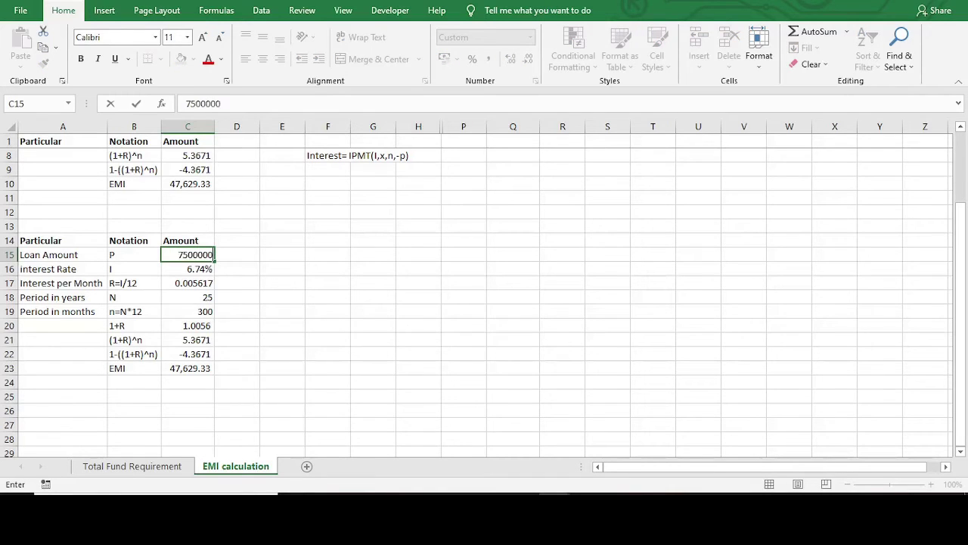
pyautogui.press('Return')
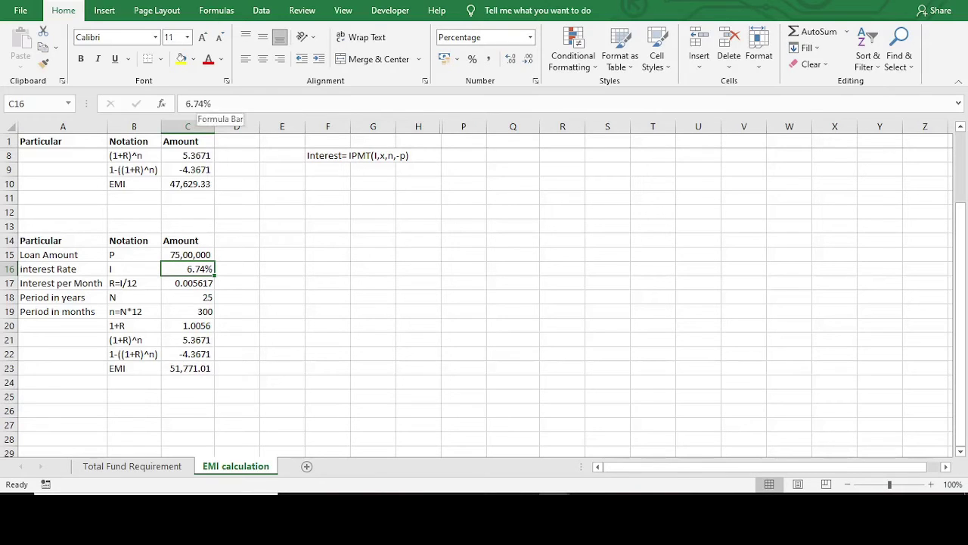
pyautogui.click(208, 103)
pyautogui.press('BackSpace')
pyautogui.press('BackSpace')
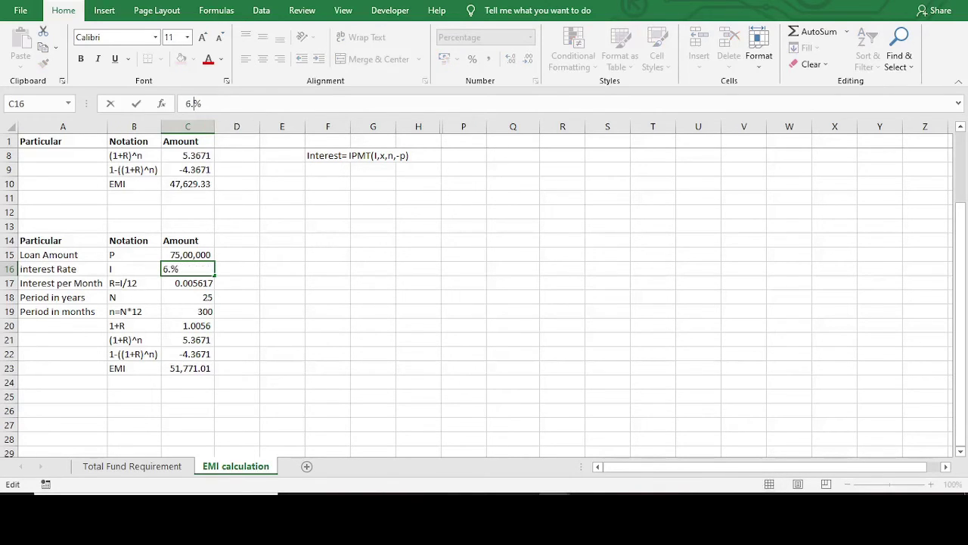
pyautogui.write('80')
pyautogui.press('Return')
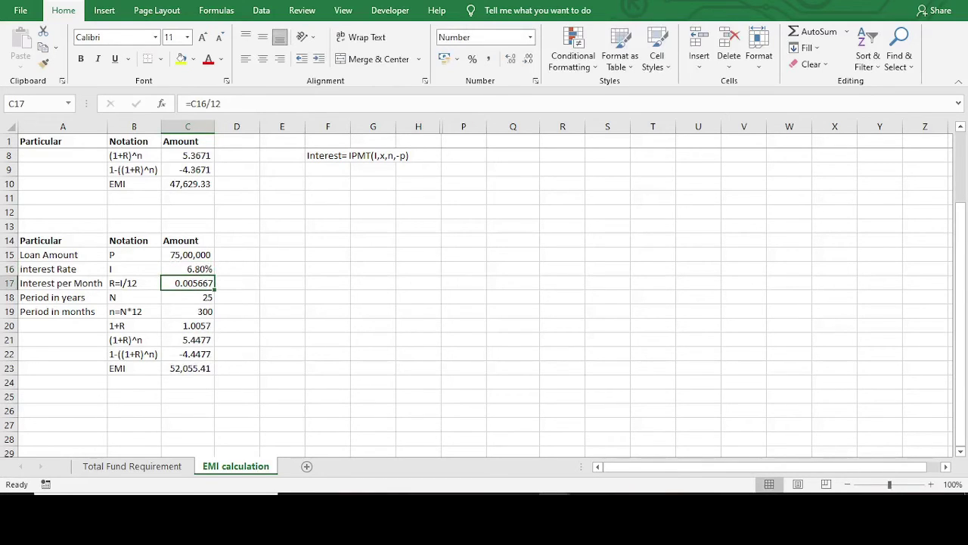
# Review the formula in A3 of the other open workbook and return to the EMI calculation sheet
pyautogui.click(328, 283)
pyautogui.click(187, 283)
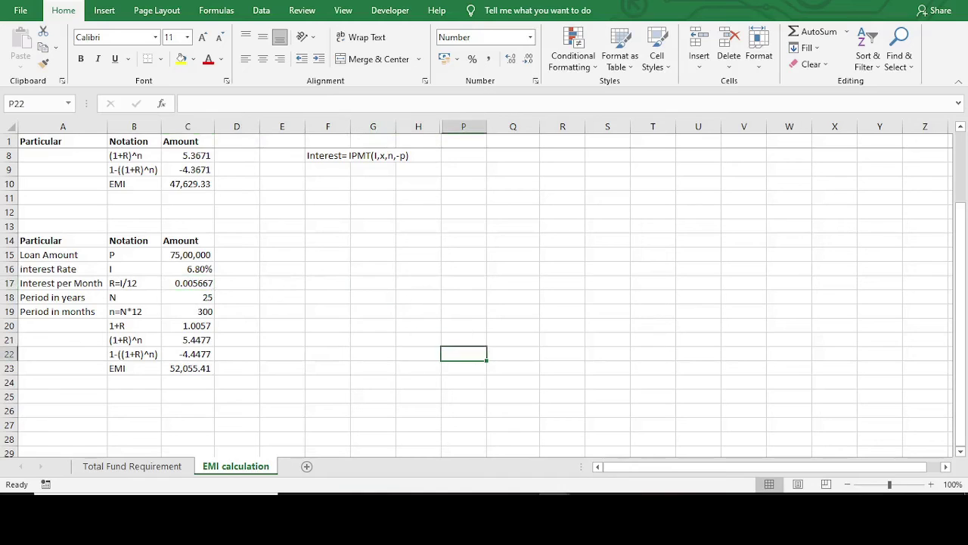
pyautogui.click(187, 297)
pyautogui.click(188, 183)
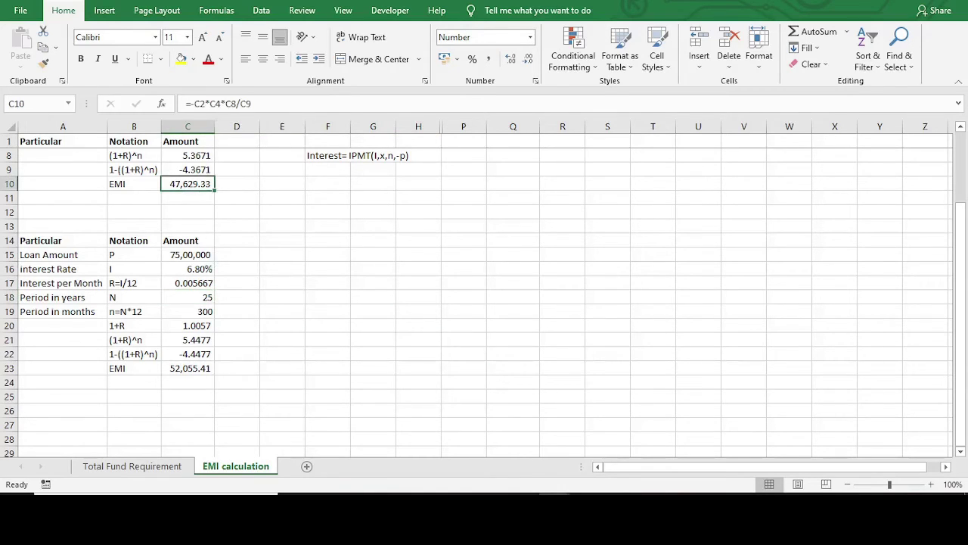
pyautogui.click(328, 226)
pyautogui.click(554, 508)
pyautogui.click(399, 447)
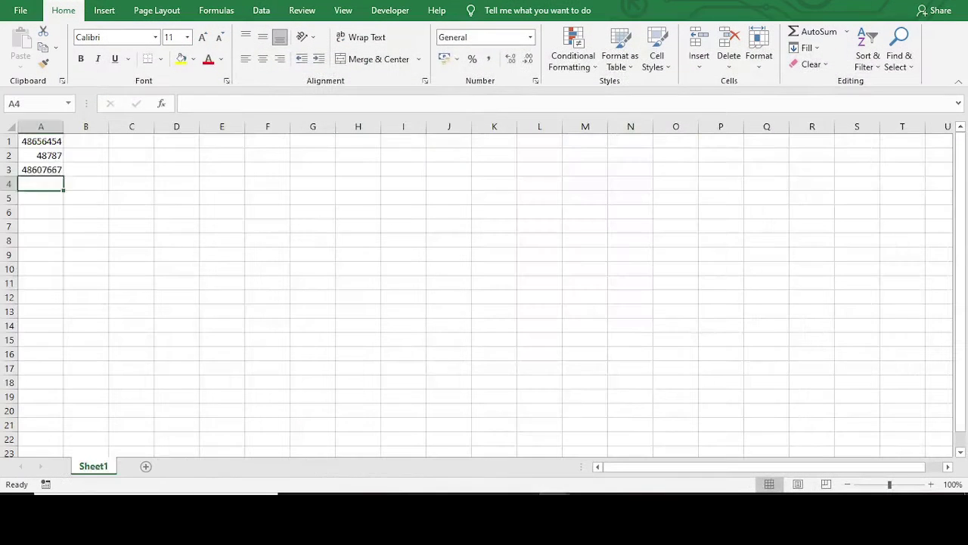
pyautogui.click(449, 283)
pyautogui.click(41, 169)
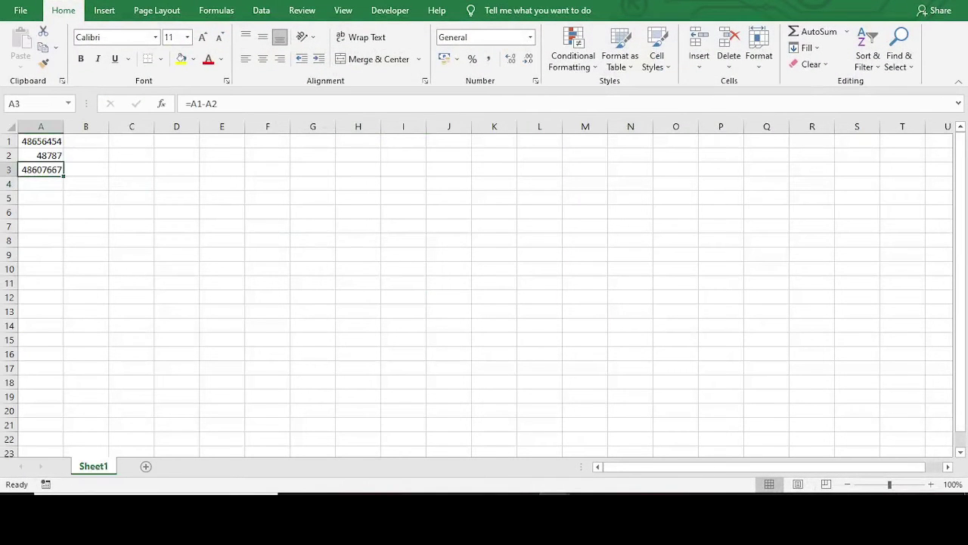
pyautogui.press('F2')
pyautogui.press('Escape')
pyautogui.click(555, 508)
pyautogui.click(707, 447)
# Check the monthly interest formula in C17 and set the period in years in C18 to 30
pyautogui.moveTo(187, 283); pyautogui.dragTo(187, 297)
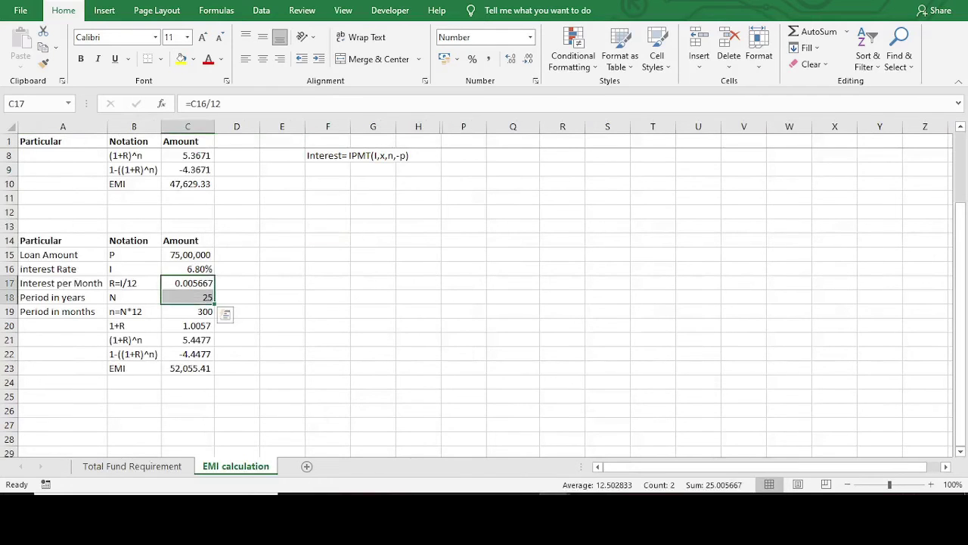
pyautogui.press('F2')
pyautogui.press('Escape')
pyautogui.click(188, 297)
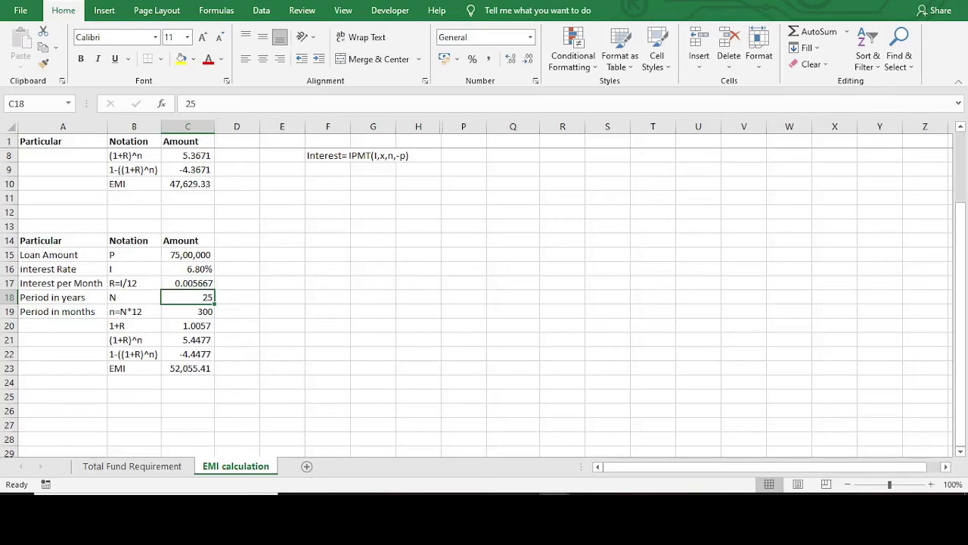
pyautogui.write('30')
pyautogui.press('Return')
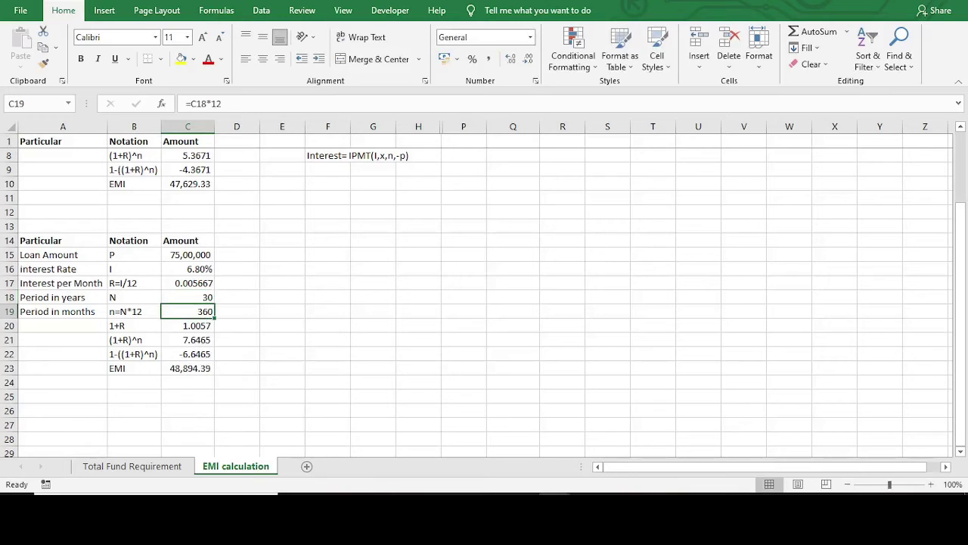
# Review the copied table's formulas for period in months, 1+R and (1+R)^n in C19:C21
pyautogui.press('F2')
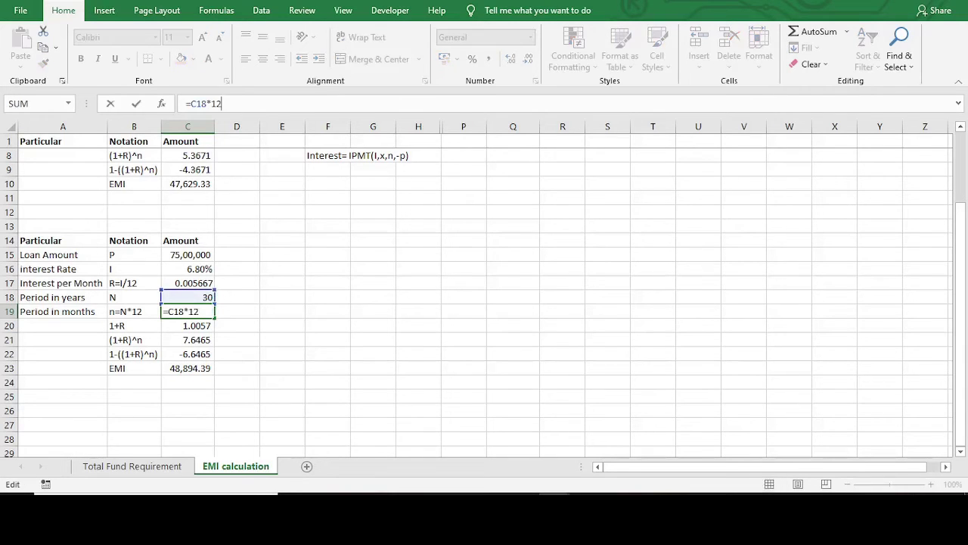
pyautogui.press('Escape')
pyautogui.press('Down')
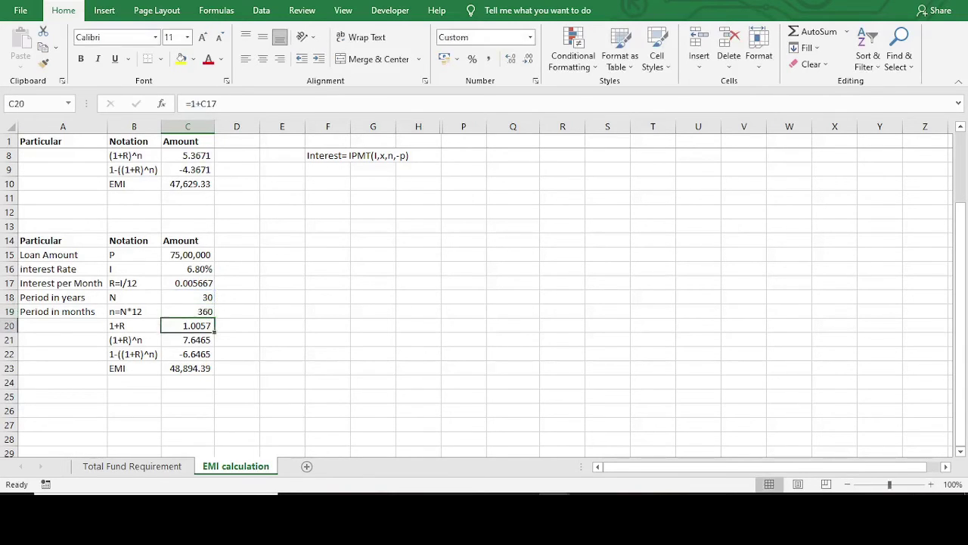
pyautogui.press('F2')
pyautogui.press('Escape')
pyautogui.press('Down')
pyautogui.press('F2')
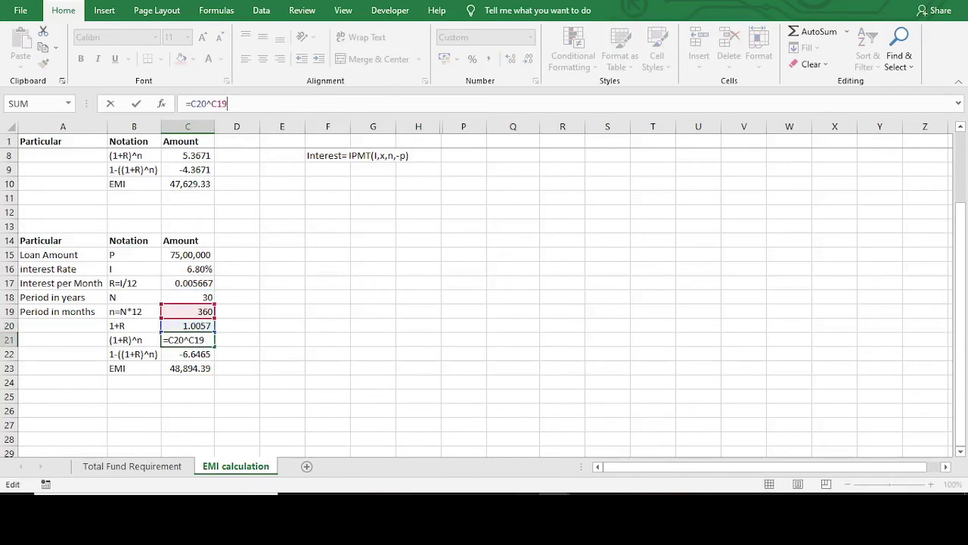
pyautogui.press('Return')
# Review the formulas behind 1-((1+R)^n) in C22, (1+R)^n in C21 and the EMI in C23
pyautogui.press('F2')
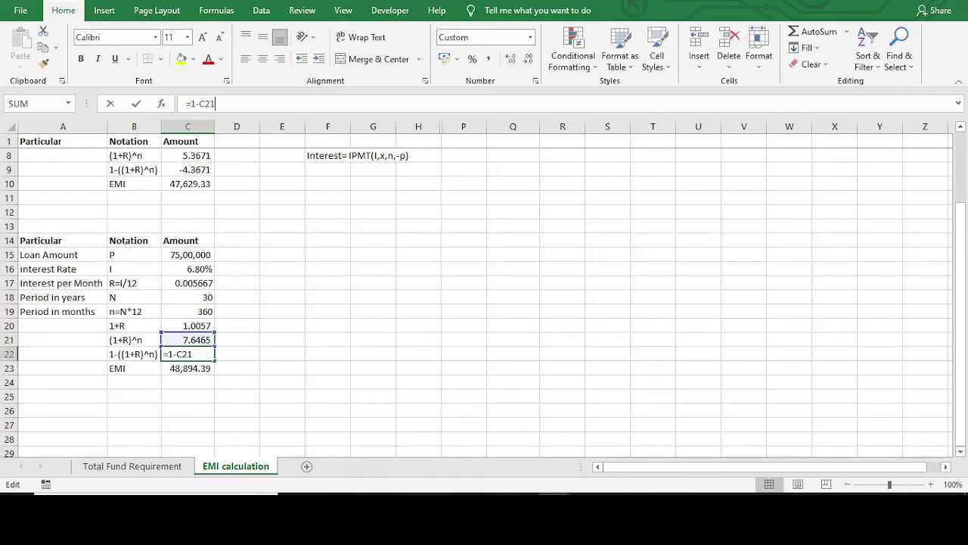
pyautogui.press('Escape')
pyautogui.press('Up')
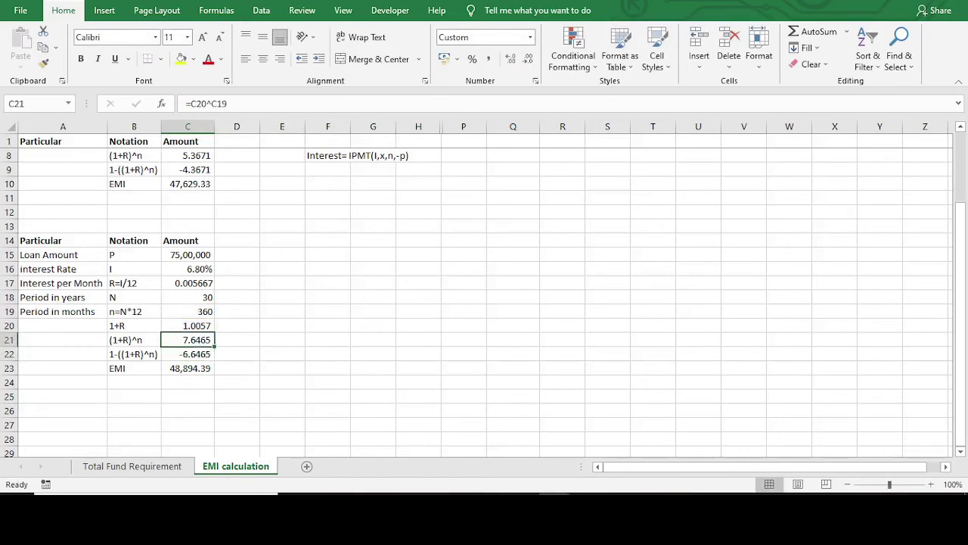
pyautogui.press('F2')
pyautogui.press('Escape')
pyautogui.press('Down')
pyautogui.press('Down')
pyautogui.press('F2')
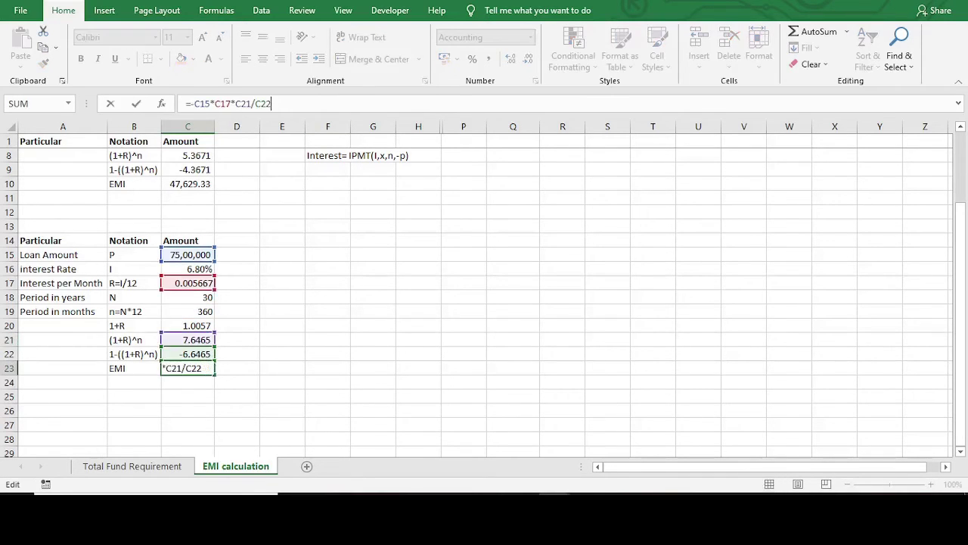
pyautogui.press('Escape')
# Set the copied table's loan amount in C15 to 69,00,000 and its interest rate in C16 to 6.74%
pyautogui.scroll(2, 484, 295)
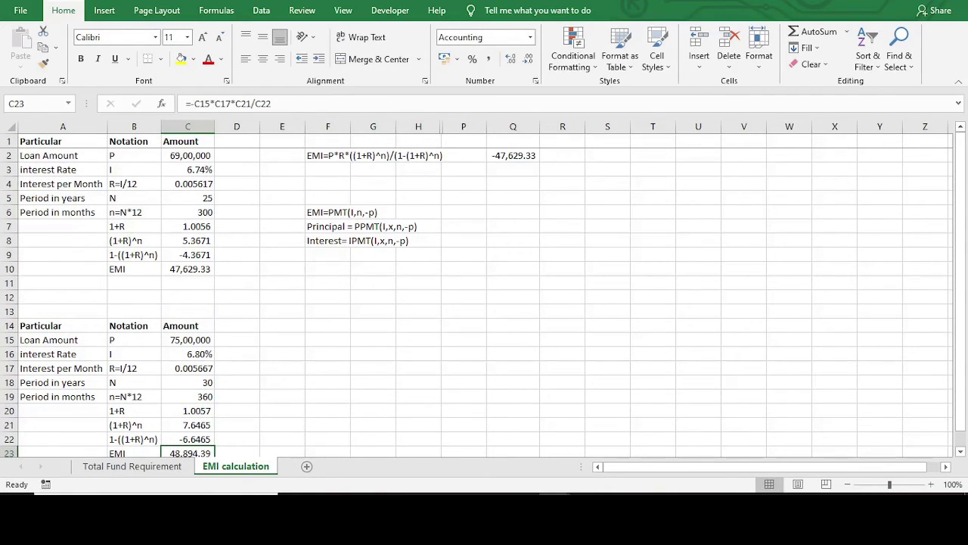
pyautogui.click(188, 339)
pyautogui.write('69')
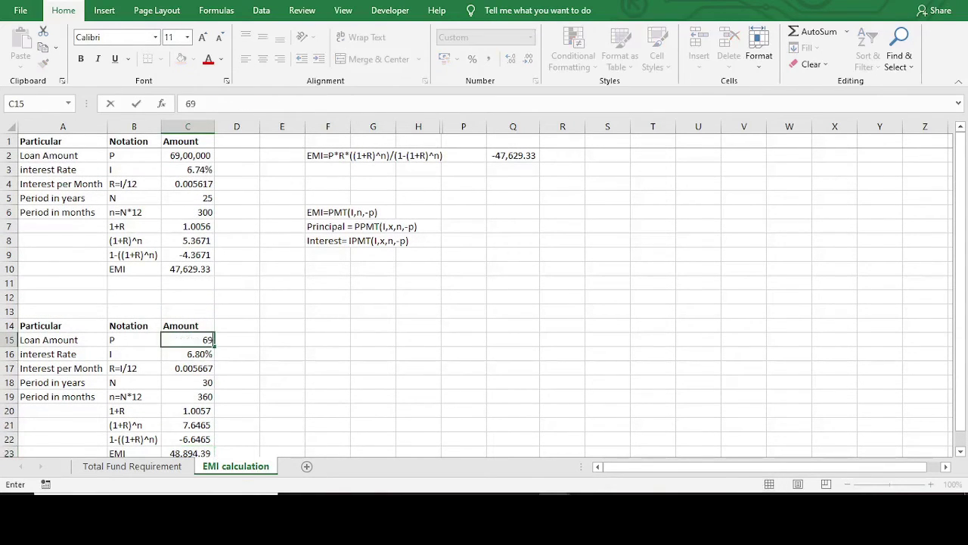
pyautogui.write(',00,000')
pyautogui.press('Return')
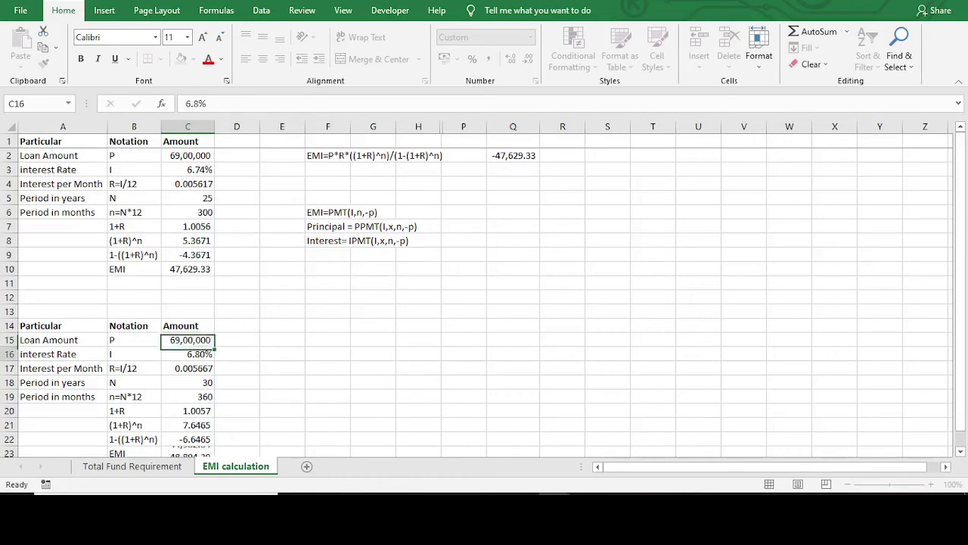
pyautogui.write('6.74')
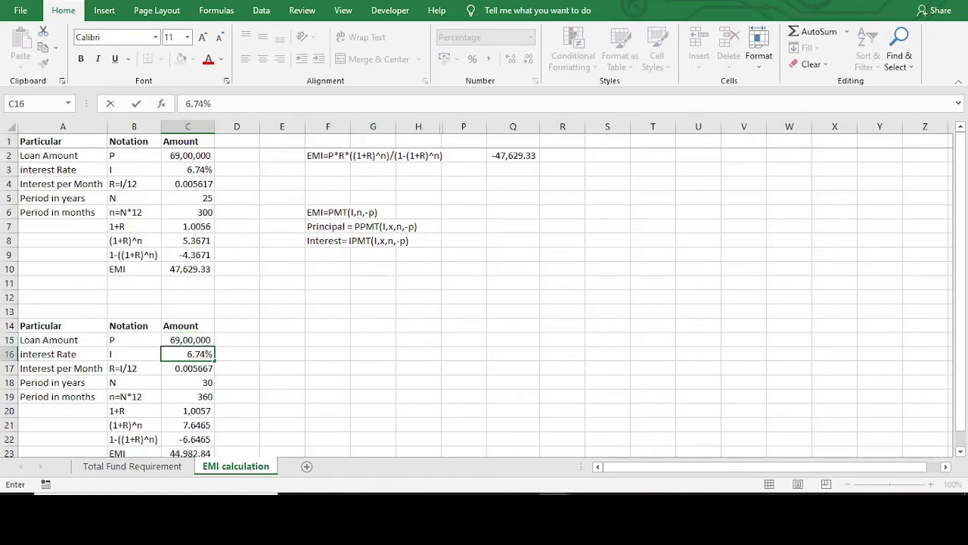
pyautogui.press('Return')
# Set the period in years in C18 to 25 and check the EMI in C23 against the original table
pyautogui.press('Return')
pyautogui.write('25')
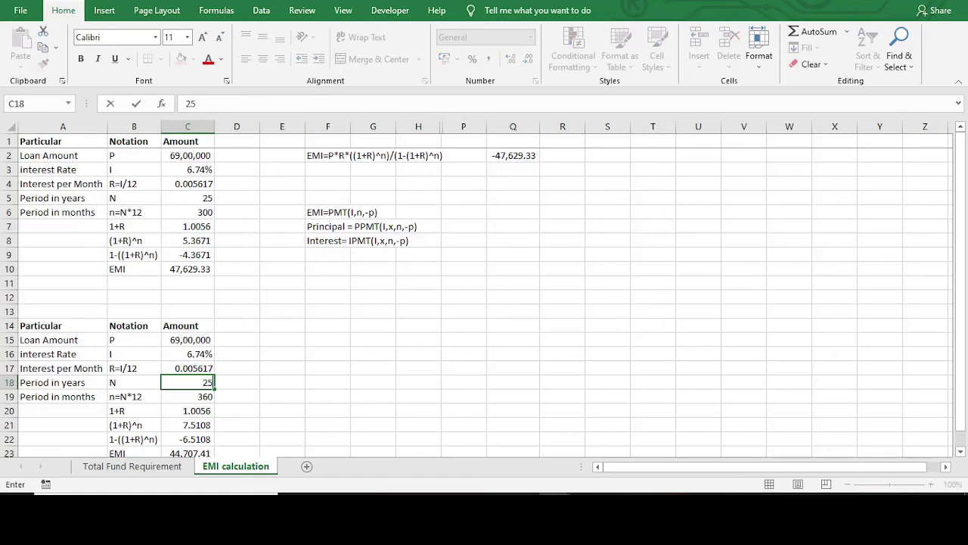
pyautogui.press('Return')
pyautogui.scroll(-1, 484, 302)
pyautogui.click(187, 411)
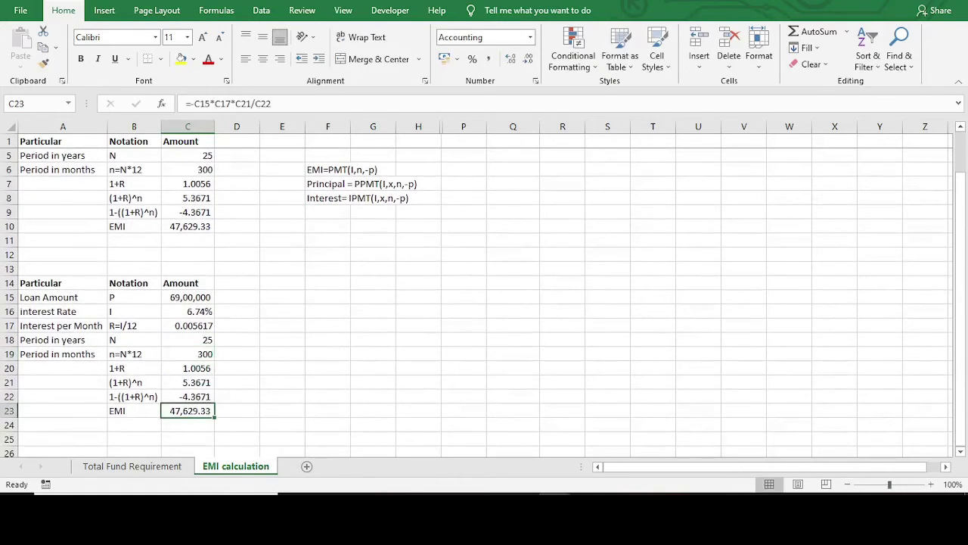
pyautogui.scroll(1, 484, 303)
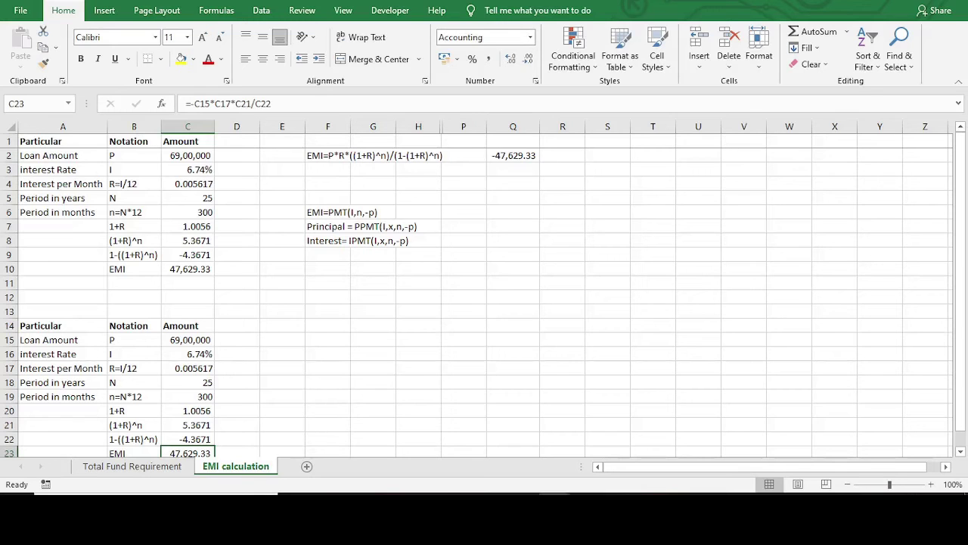
pyautogui.click(187, 340)
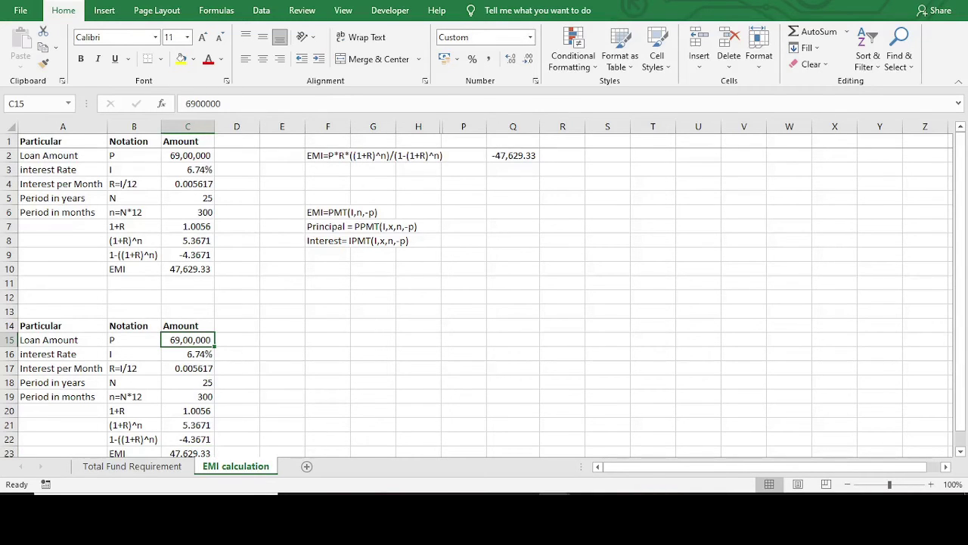
pyautogui.scroll(-1, 484, 302)
pyautogui.scroll(1, 484, 302)
pyautogui.click(327, 311)
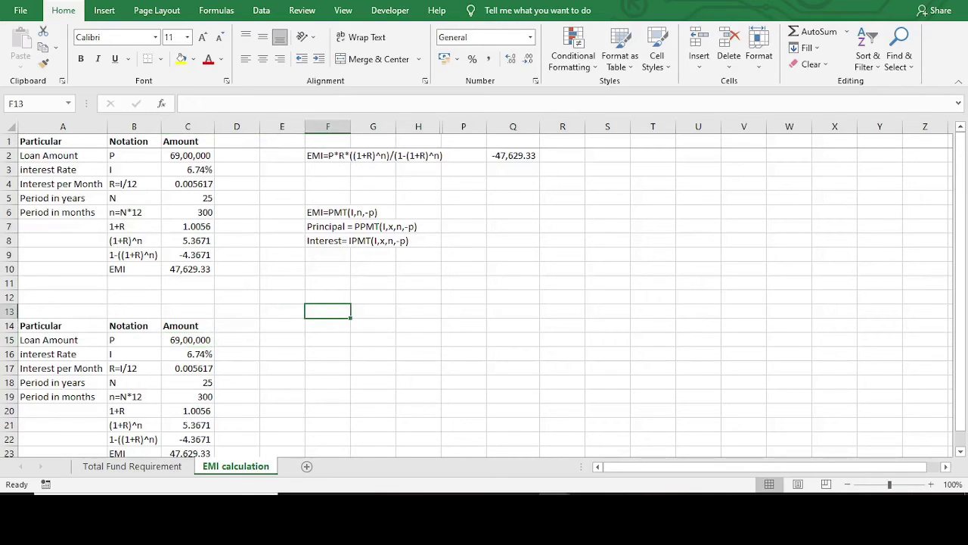
# Set the copied table's period in years in C18 to 20 and check the EMI in C23
pyautogui.click(188, 269)
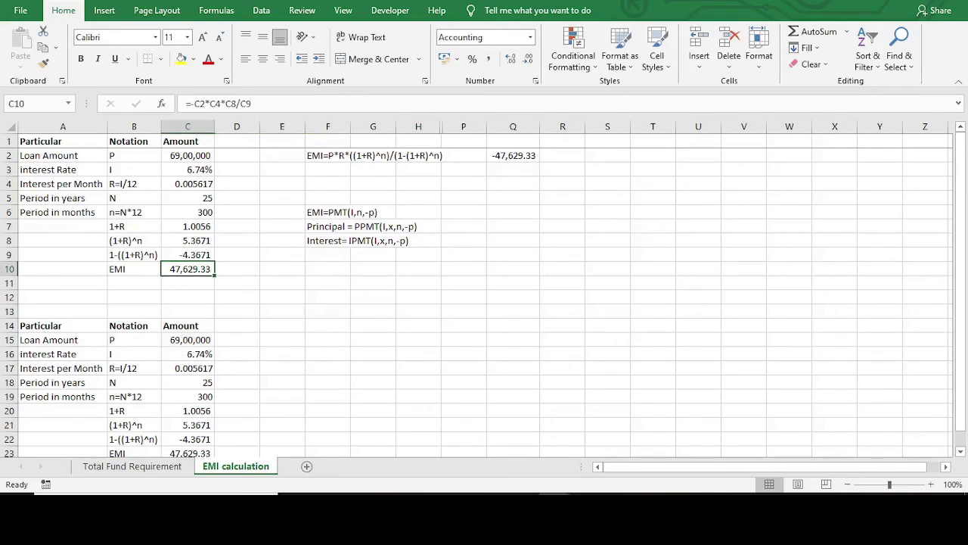
pyautogui.scroll(-1, 484, 302)
pyautogui.click(188, 340)
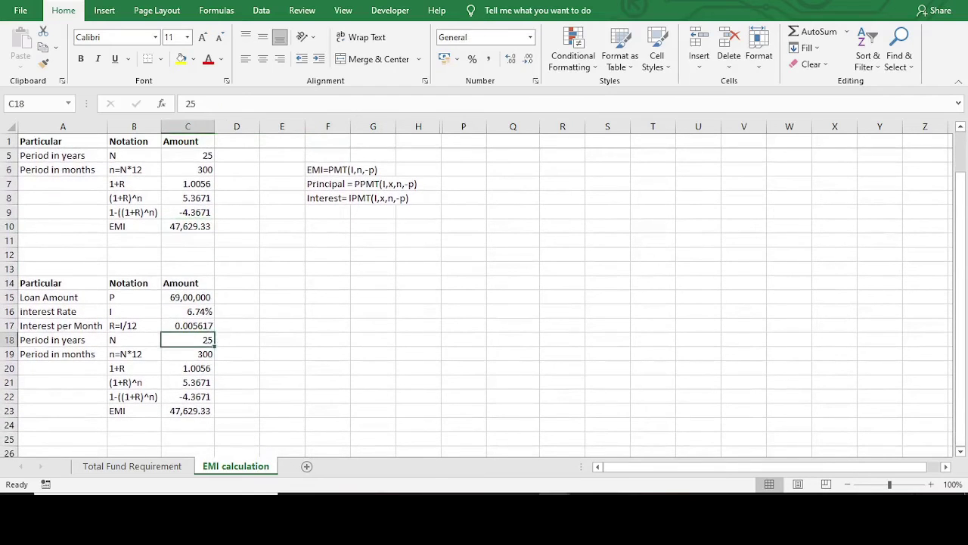
pyautogui.write('20')
pyautogui.press('Return')
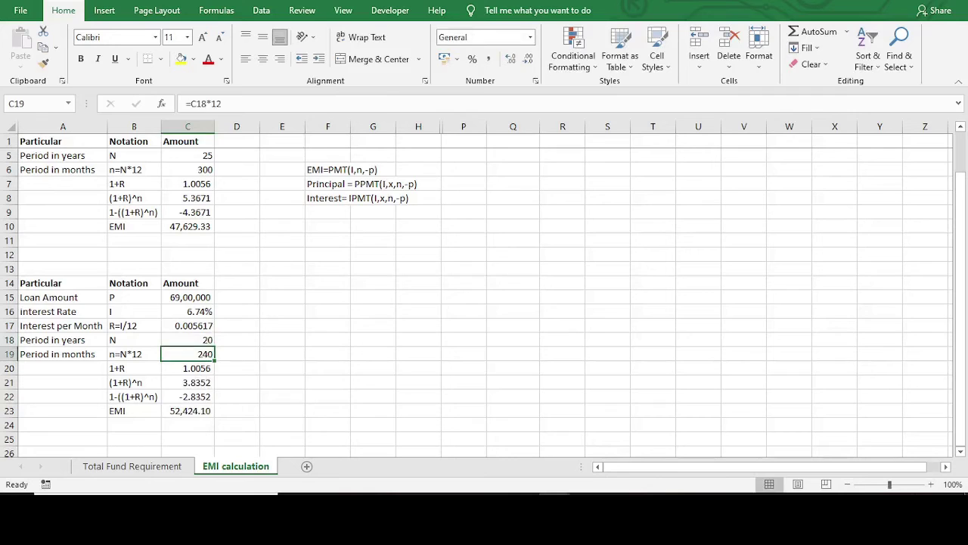
pyautogui.click(188, 410)
# Set the copied table's period in years in C18 to 30
pyautogui.click(187, 341)
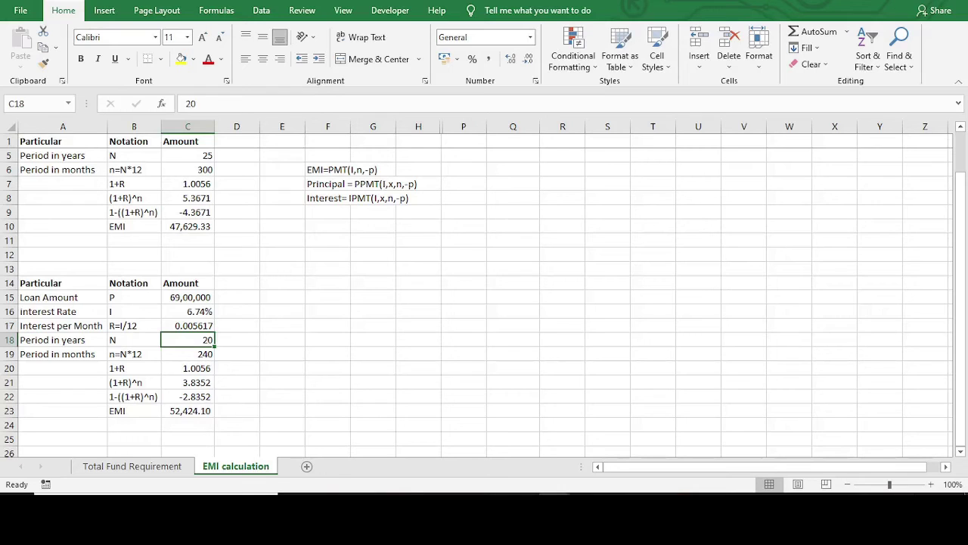
pyautogui.write('30')
pyautogui.press('Return')
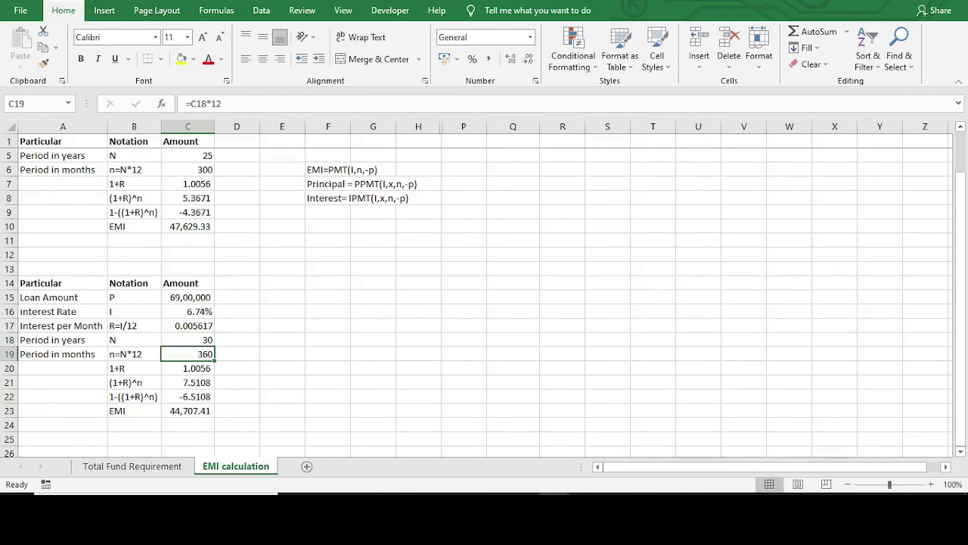
# Compare the EMI in C23 for the 30-year loan with the original table's EMI in C10
pyautogui.click(187, 411)
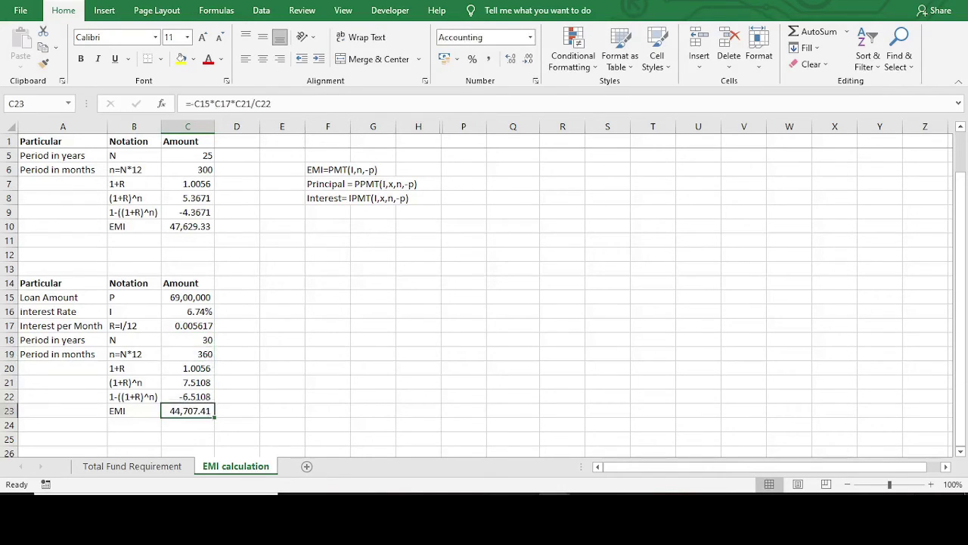
pyautogui.click(282, 340)
pyautogui.scroll(1, 484, 294)
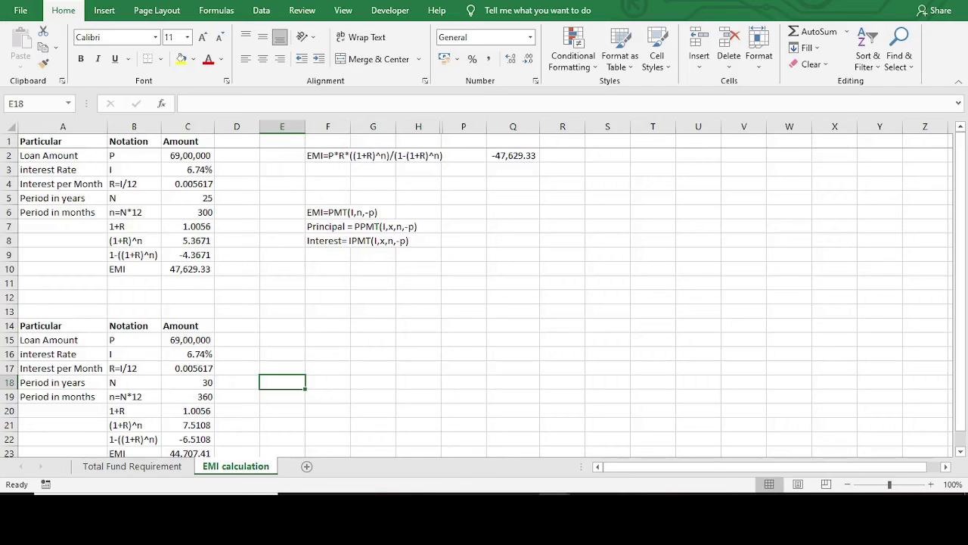
pyautogui.click(188, 269)
pyautogui.scroll(-1, 484, 295)
pyautogui.click(282, 339)
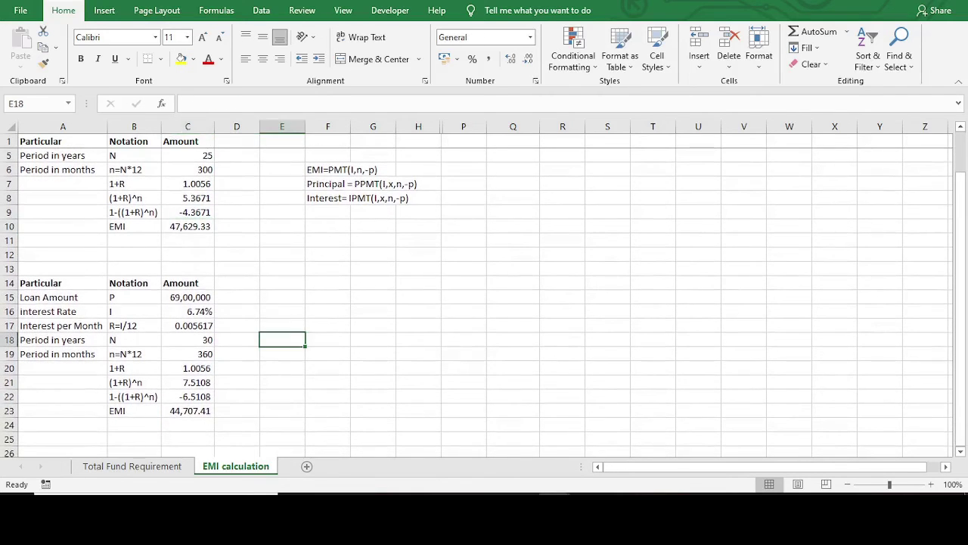
pyautogui.click(188, 411)
pyautogui.click(282, 383)
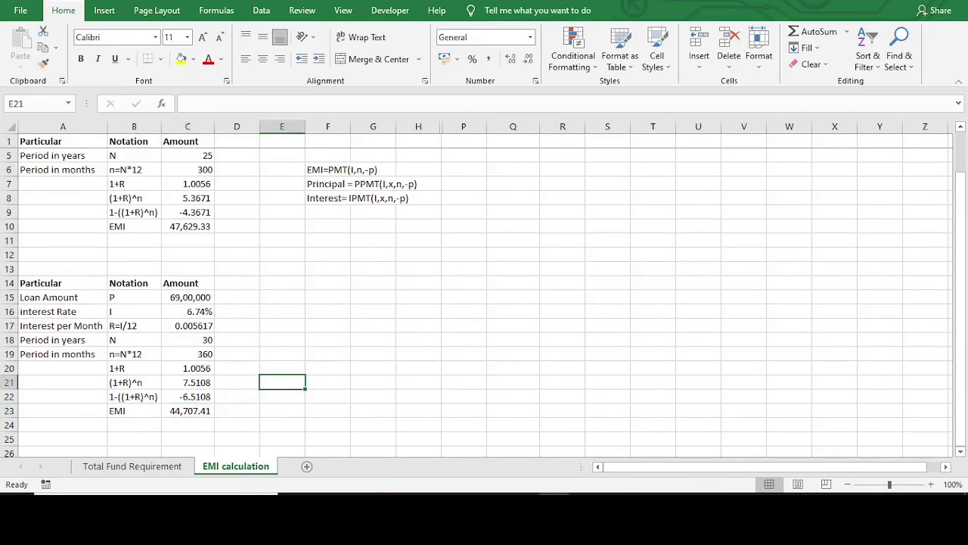
pyautogui.scroll(1, 484, 295)
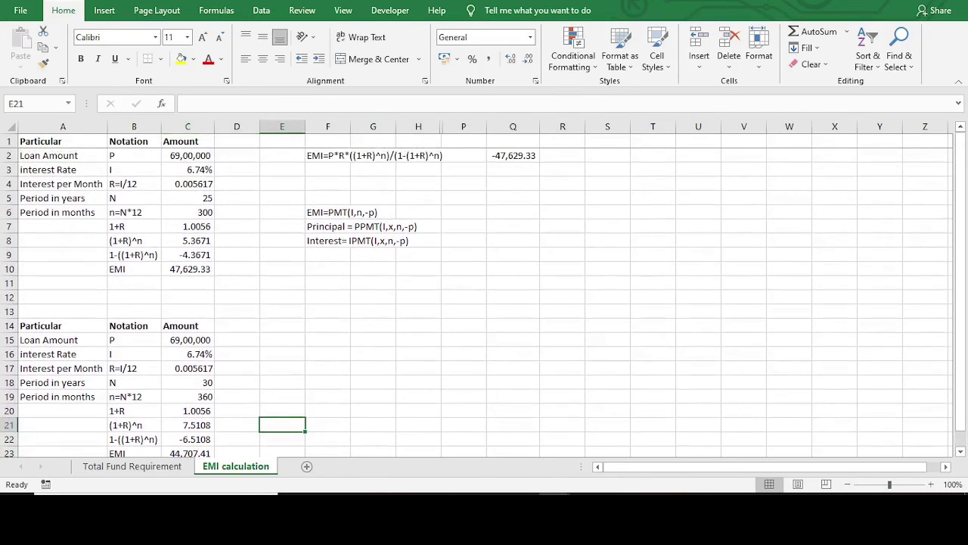
pyautogui.scroll(-2, 484, 295)
pyautogui.scroll(2, 484, 295)
pyautogui.scroll(-3, 484, 295)
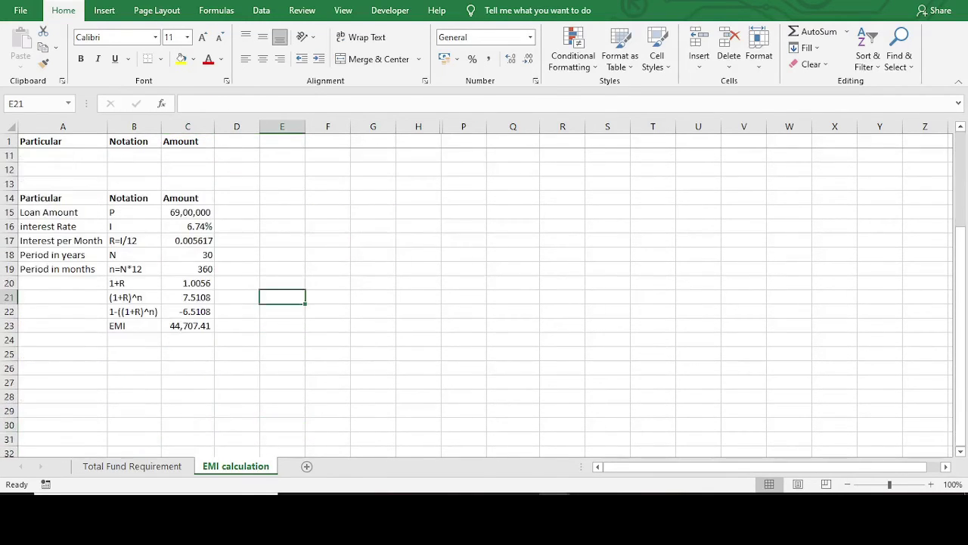
pyautogui.scroll(3, 485, 295)
pyautogui.click(328, 297)
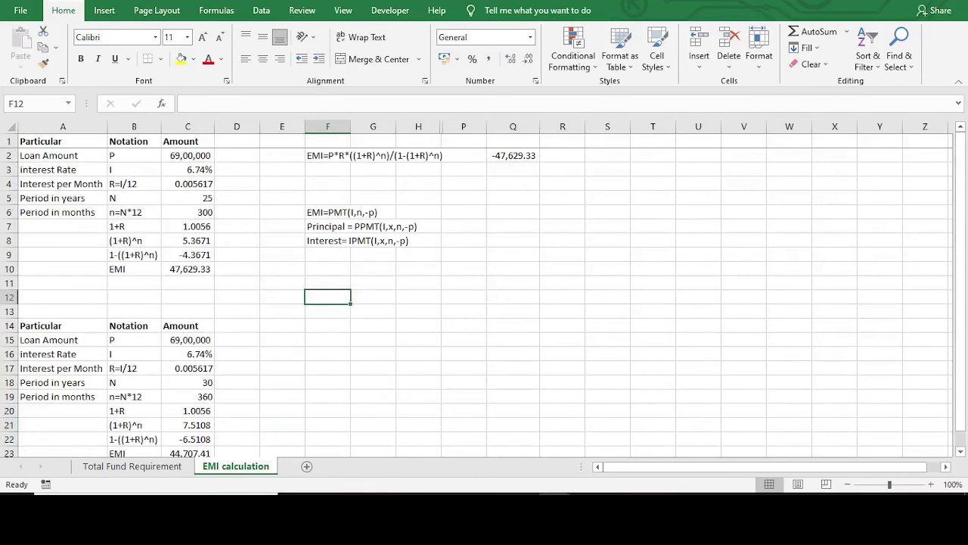
# Unfreeze the panes on the EMI calculation sheet
pyautogui.click(63, 156)
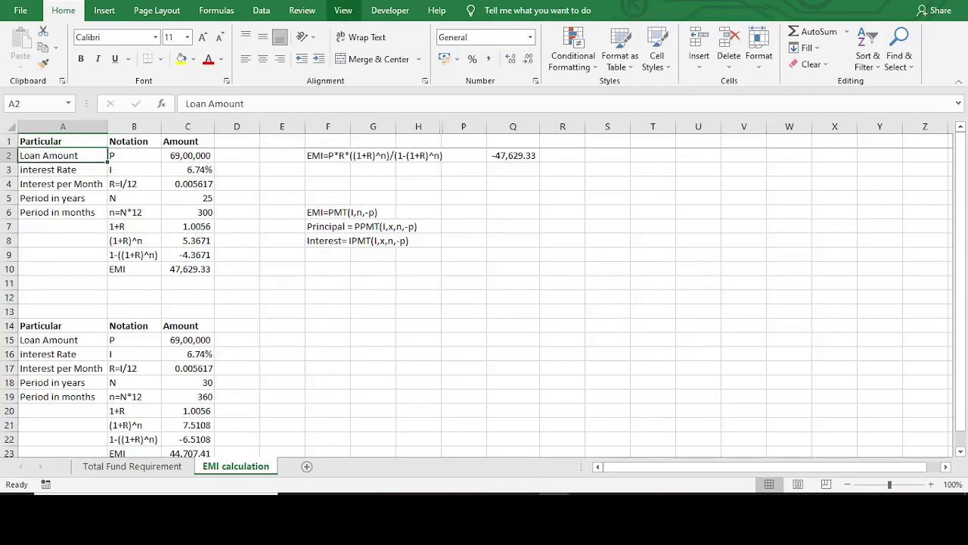
pyautogui.click(342, 10)
pyautogui.click(478, 59)
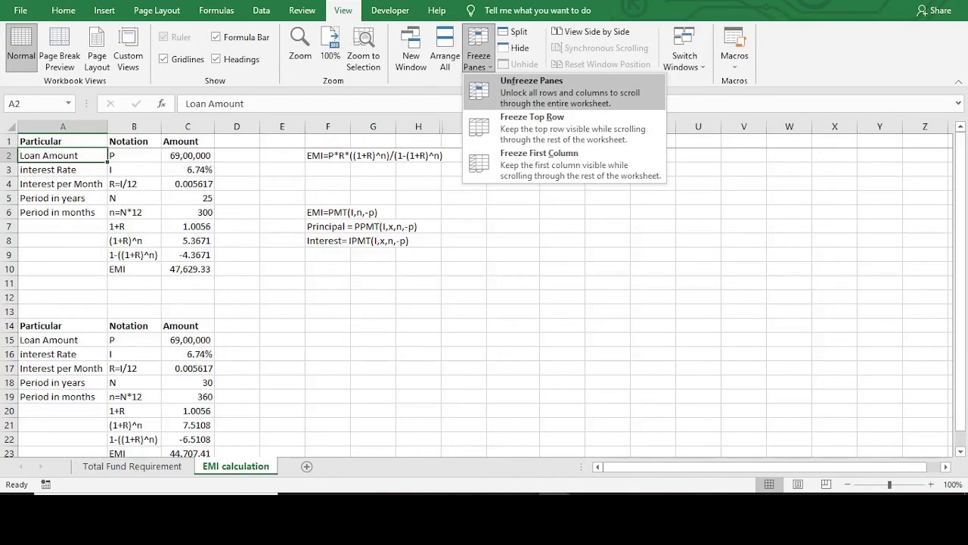
pyautogui.click(530, 91)
pyautogui.click(418, 339)
# Examine how the header row behaves when moving through the rows of the unfrozen sheet
pyautogui.scroll(-5, 419, 340)
pyautogui.scroll(-12, 484, 295)
pyautogui.scroll(11, 484, 295)
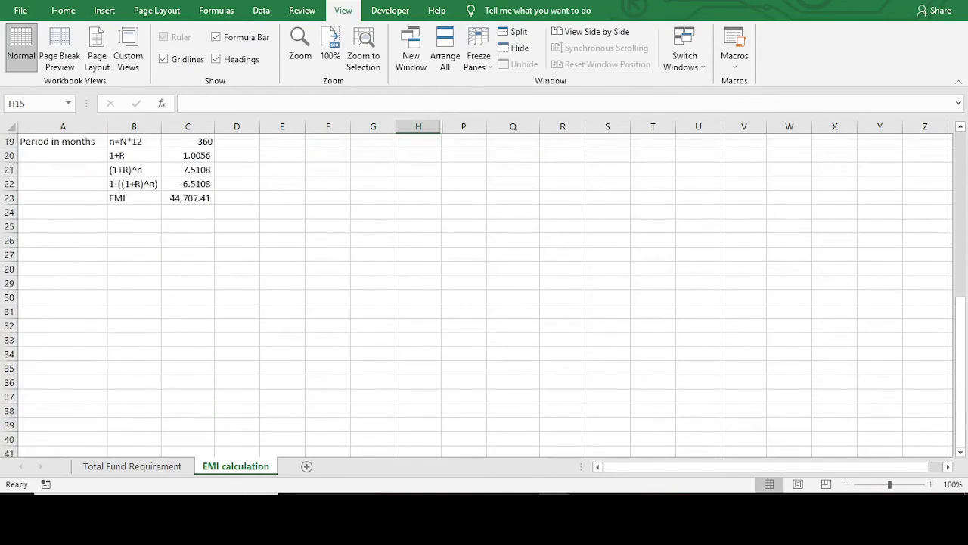
pyautogui.scroll(6, 484, 295)
pyautogui.scroll(-6, 484, 295)
pyautogui.scroll(6, 484, 295)
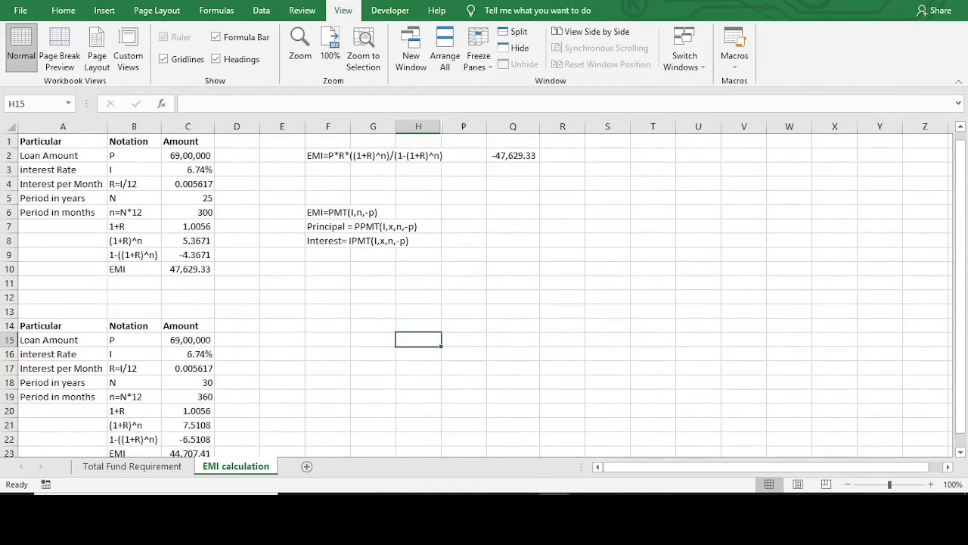
pyautogui.scroll(-7, 484, 295)
pyautogui.scroll(2, 484, 295)
pyautogui.scroll(5, 484, 295)
pyautogui.scroll(-2, 484, 295)
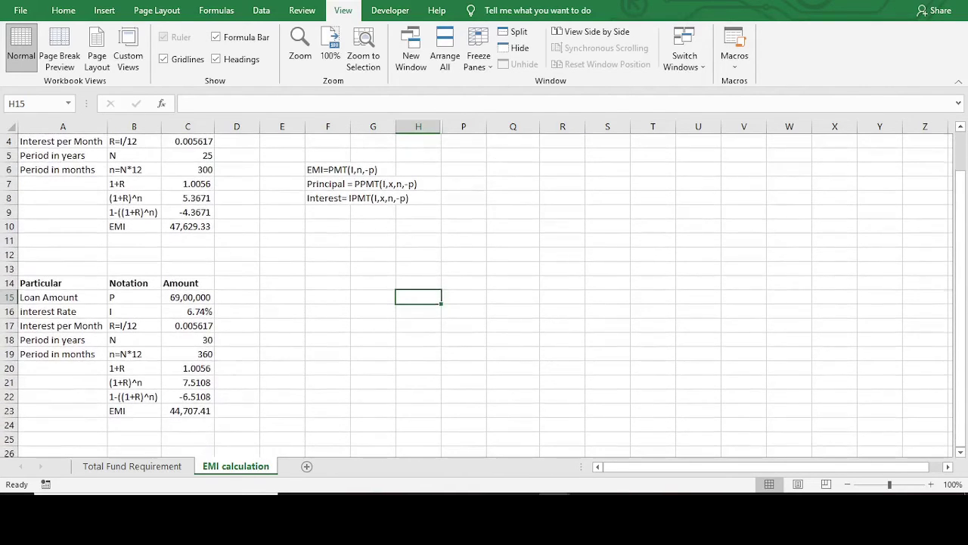
pyautogui.scroll(2, 484, 295)
pyautogui.click(464, 226)
pyautogui.click(62, 155)
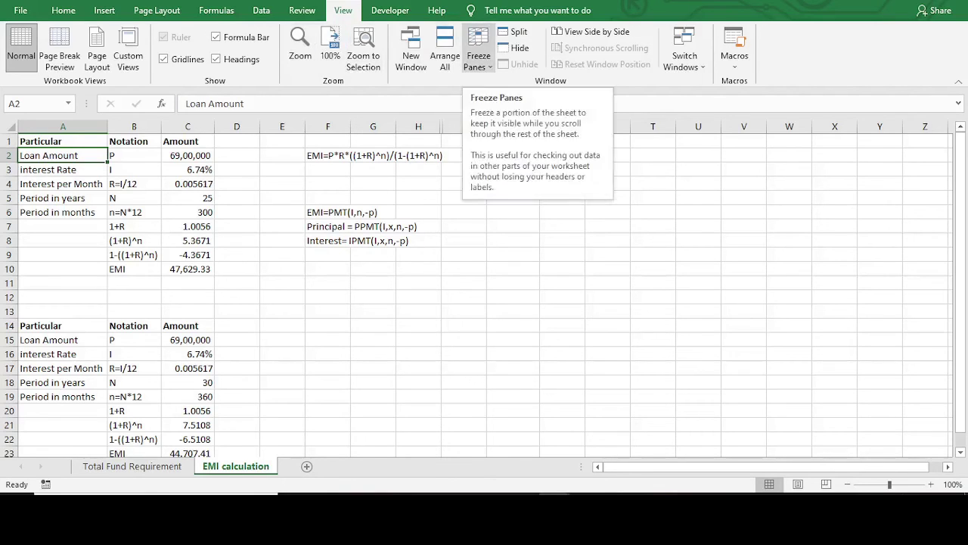
pyautogui.click(478, 53)
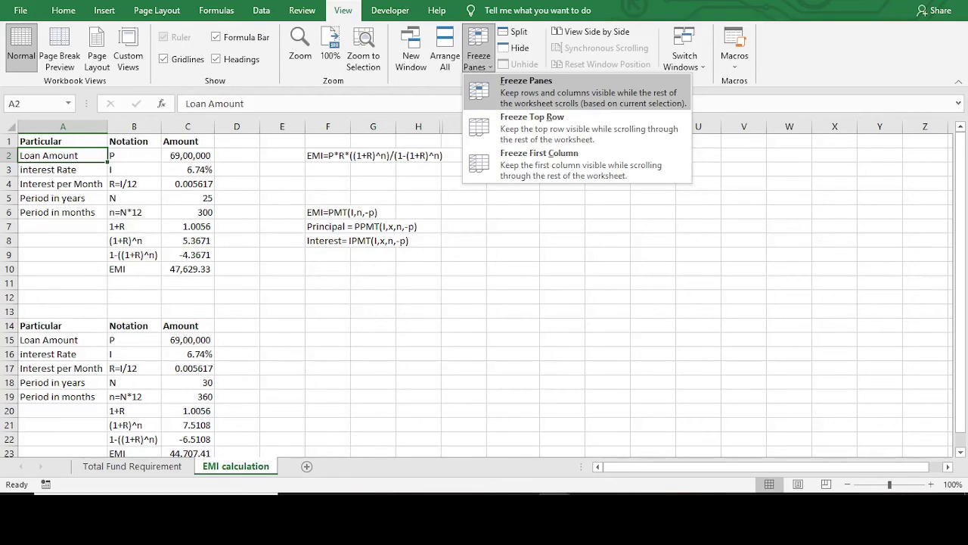
pyautogui.press('Escape')
# Freeze the panes at cell D3 so rows 1–2 and columns A–C stay fixed, and check them against the lower rows
pyautogui.click(236, 169)
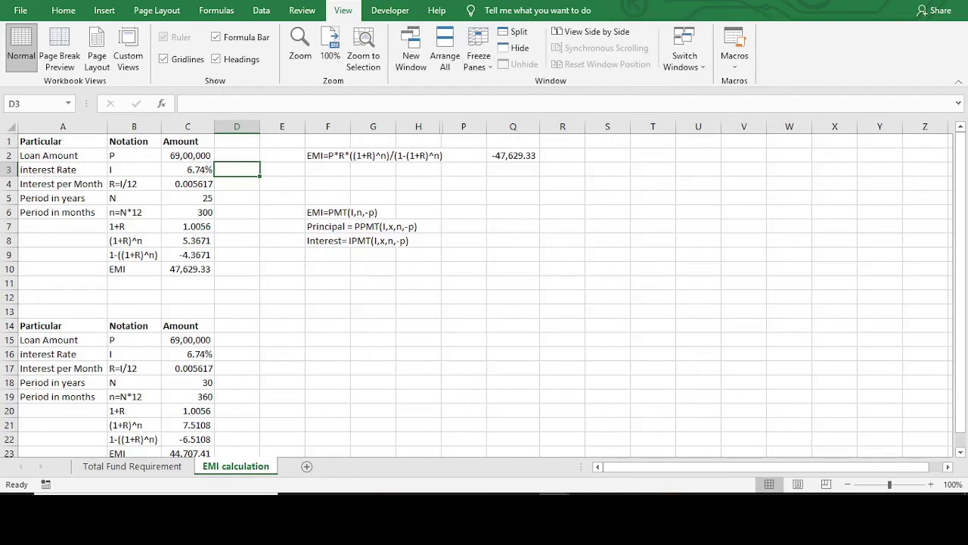
pyautogui.click(478, 59)
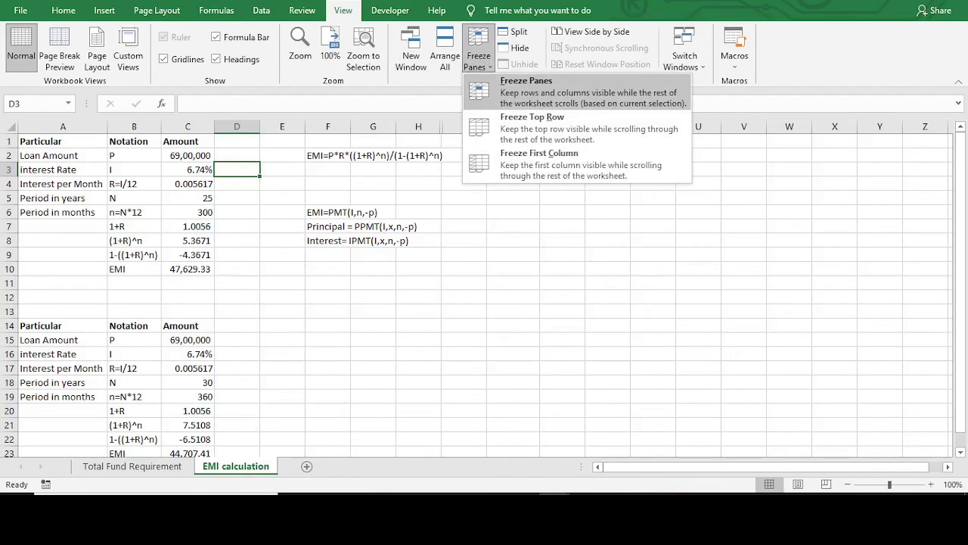
pyautogui.click(529, 91)
pyautogui.click(373, 255)
pyautogui.scroll(-6, 373, 255)
pyautogui.scroll(6, 484, 303)
pyautogui.scroll(-3, 484, 303)
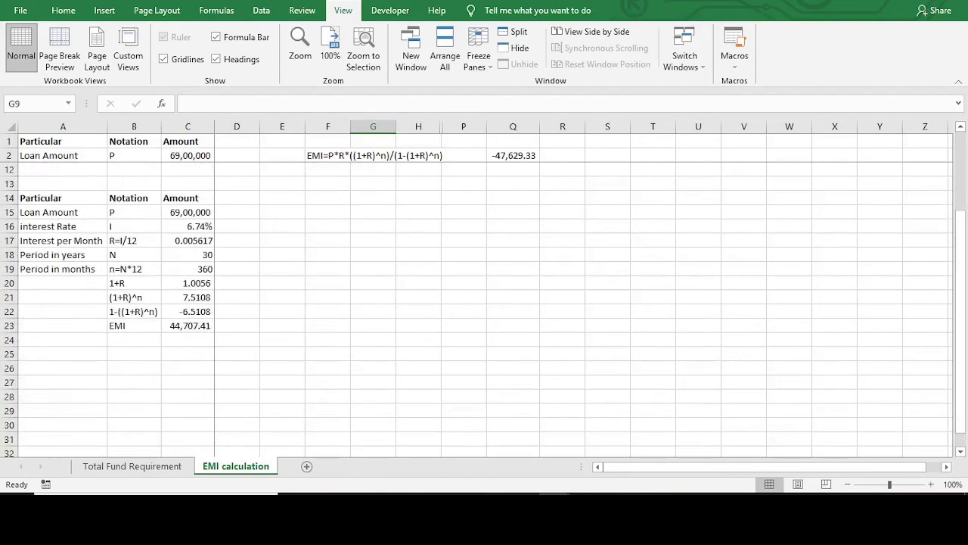
pyautogui.scroll(3, 484, 302)
# Examine how the frozen columns A to C behave when moving along row 17 to the far columns and back
pyautogui.moveTo(646, 467); pyautogui.dragTo(661, 467)
pyautogui.click(652, 369)
pyautogui.press('Right')
pyautogui.press('Right')
pyautogui.press('Right')
pyautogui.press('Right')
pyautogui.press('Right')
pyautogui.press('Right')
pyautogui.press('Right')
pyautogui.press('Right')
pyautogui.press('Right')
pyautogui.press('Right')
pyautogui.press('Right')
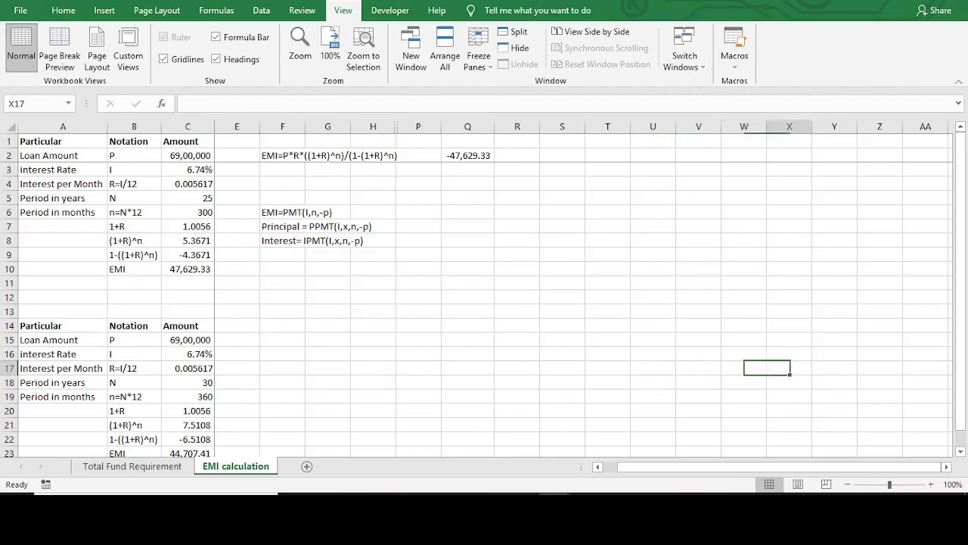
pyautogui.press('Left')
pyautogui.press('Left')
pyautogui.press('Left')
pyautogui.press('Left')
pyautogui.press('Left')
pyautogui.press('Left')
pyautogui.press('Left')
pyautogui.press('Left')
pyautogui.press('Left')
pyautogui.press('Left')
pyautogui.press('Left')
pyautogui.press('Left')
pyautogui.press('Left')
pyautogui.press('Left')
pyautogui.press('Left')
pyautogui.press('Left')
pyautogui.press('Left')
pyautogui.press('Left')
pyautogui.press('Left')
pyautogui.press('Left')
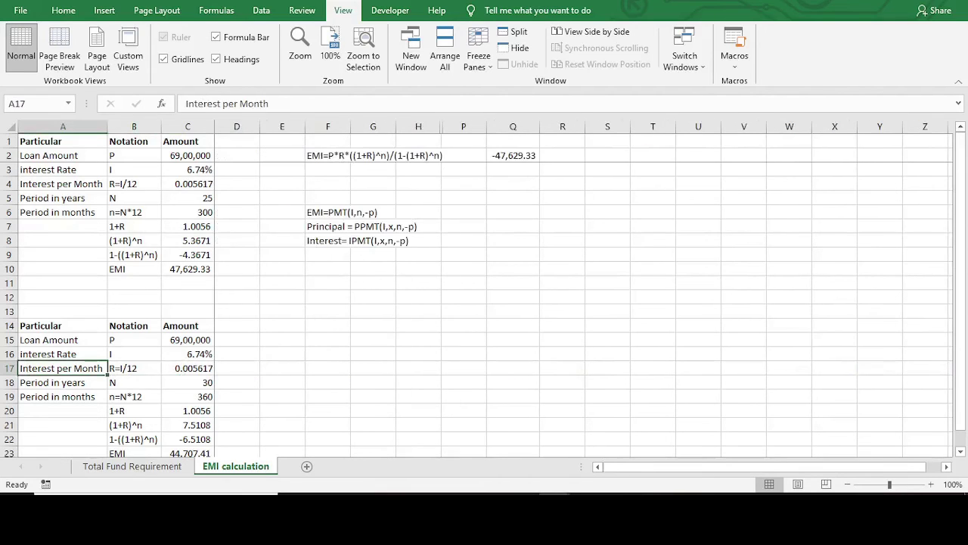
# Remove the freeze set at cell D3
pyautogui.click(607, 325)
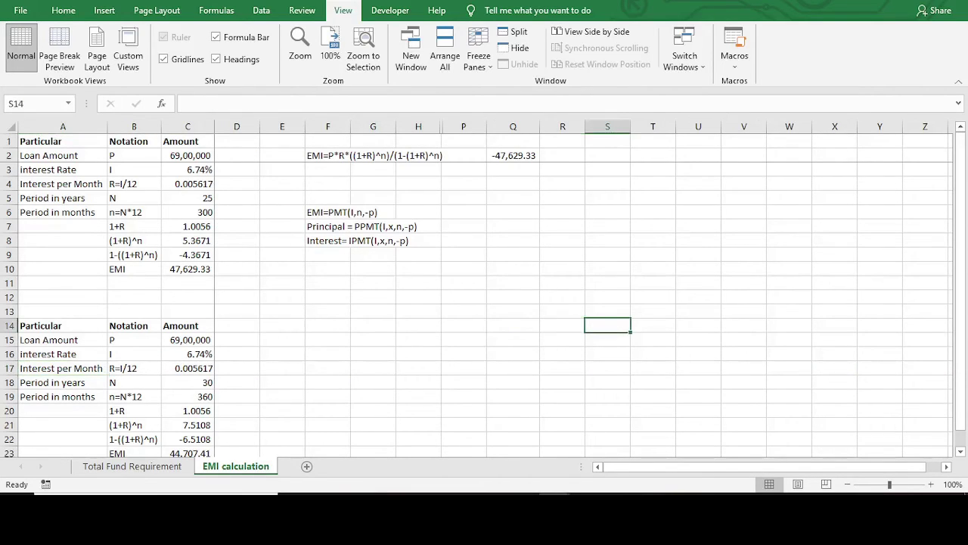
pyautogui.click(478, 56)
pyautogui.click(522, 81)
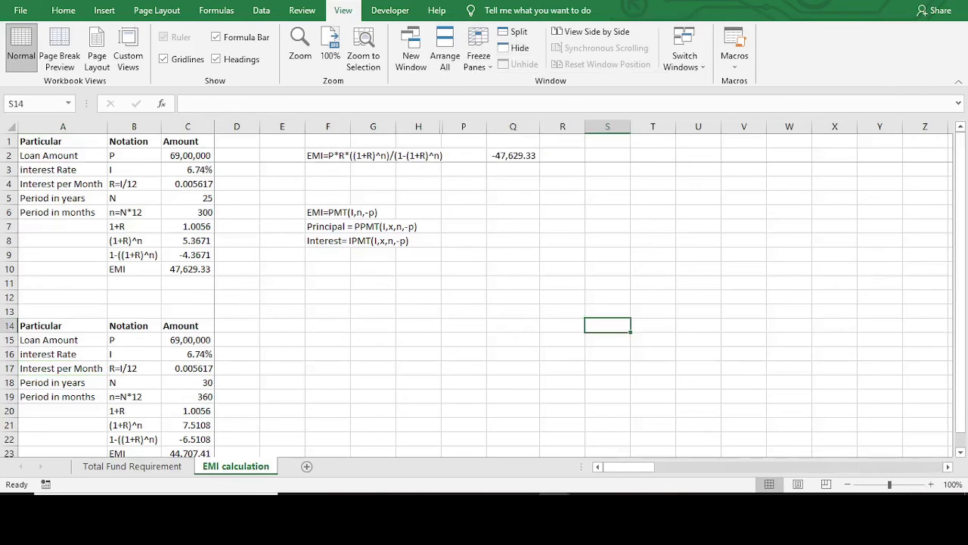
# Freeze the panes at cell A2 so only header row 1 stays fixed, and check it against the lower rows
pyautogui.click(63, 156)
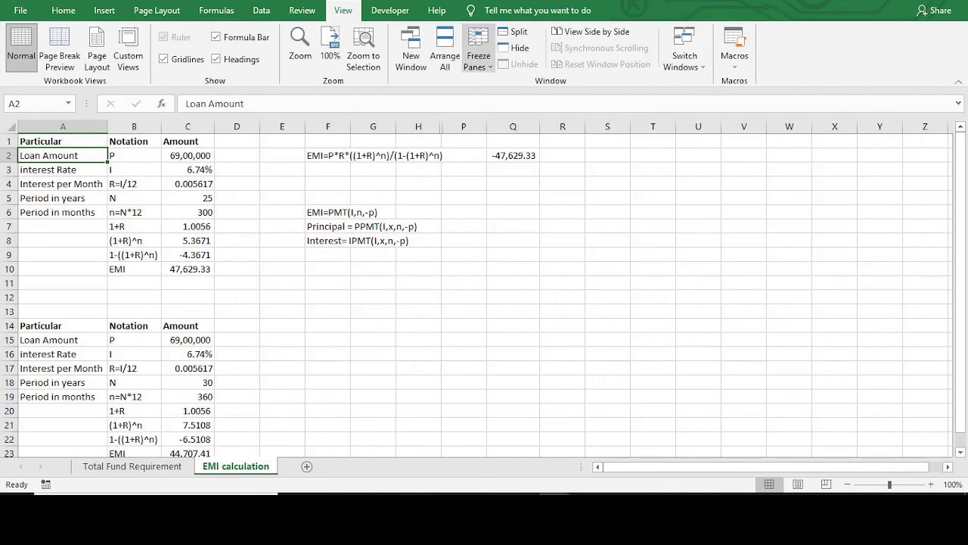
pyautogui.click(478, 56)
pyautogui.click(530, 92)
pyautogui.click(372, 298)
pyautogui.scroll(-6, 373, 298)
pyautogui.scroll(6, 373, 297)
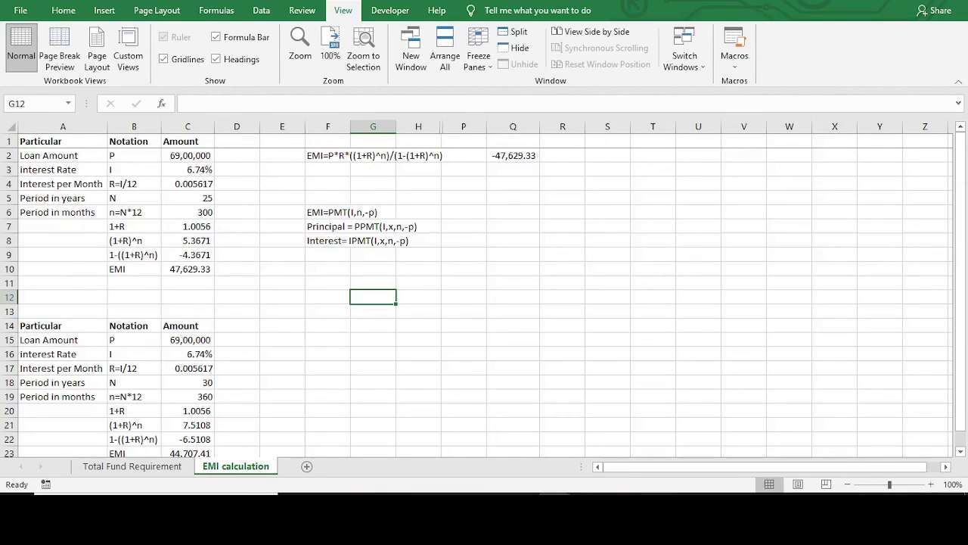
pyautogui.click(373, 354)
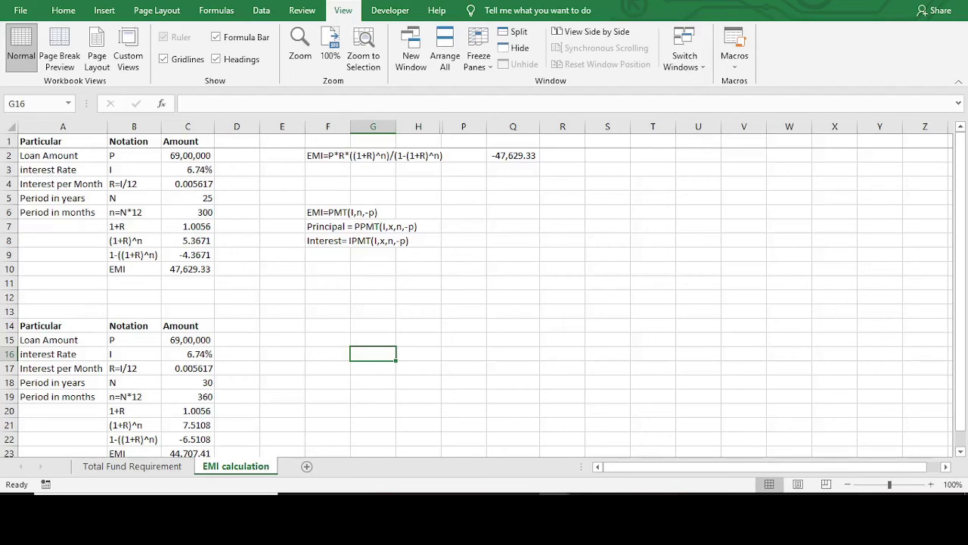
# Unhide the hidden columns between H and Q
pyautogui.moveTo(418, 126); pyautogui.dragTo(513, 126)
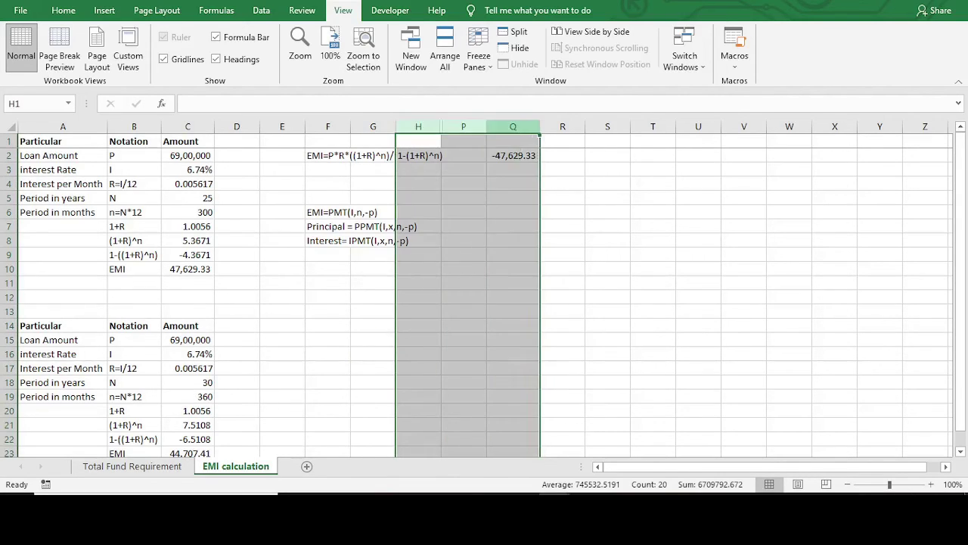
pyautogui.rightClick(484, 128)
pyautogui.click(518, 336)
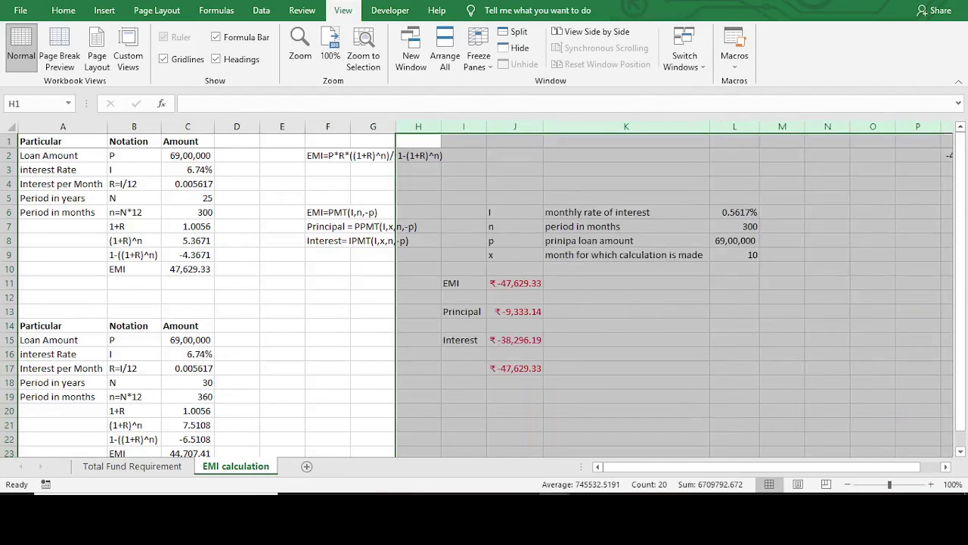
pyautogui.click(514, 183)
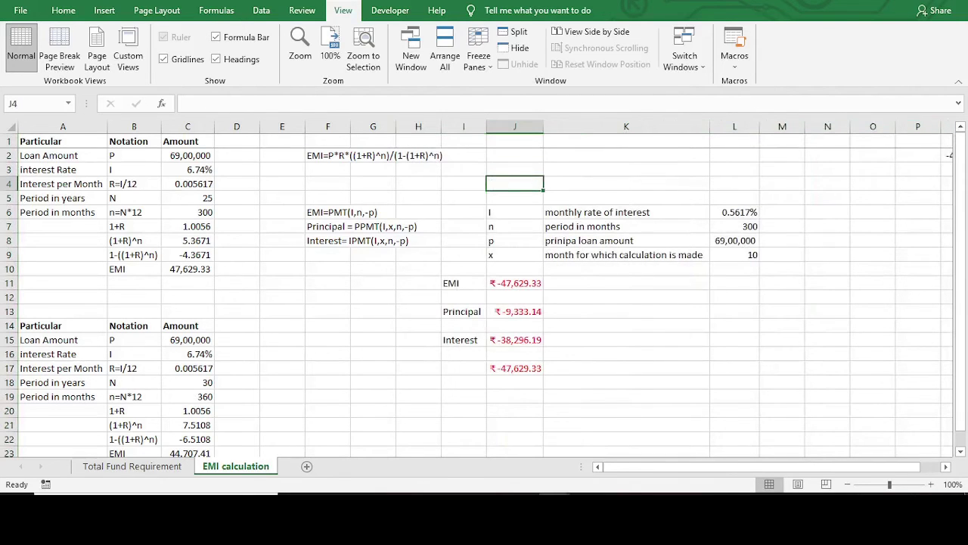
# Review the PMT notations in J6:J9 and the descriptions of I and n in K6 and K7
pyautogui.moveTo(514, 213); pyautogui.dragTo(514, 255)
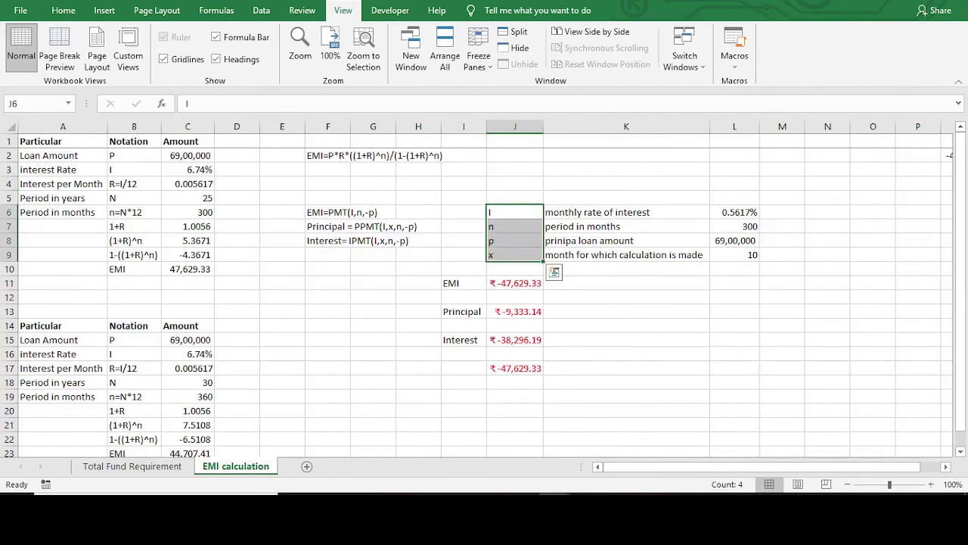
pyautogui.click(626, 212)
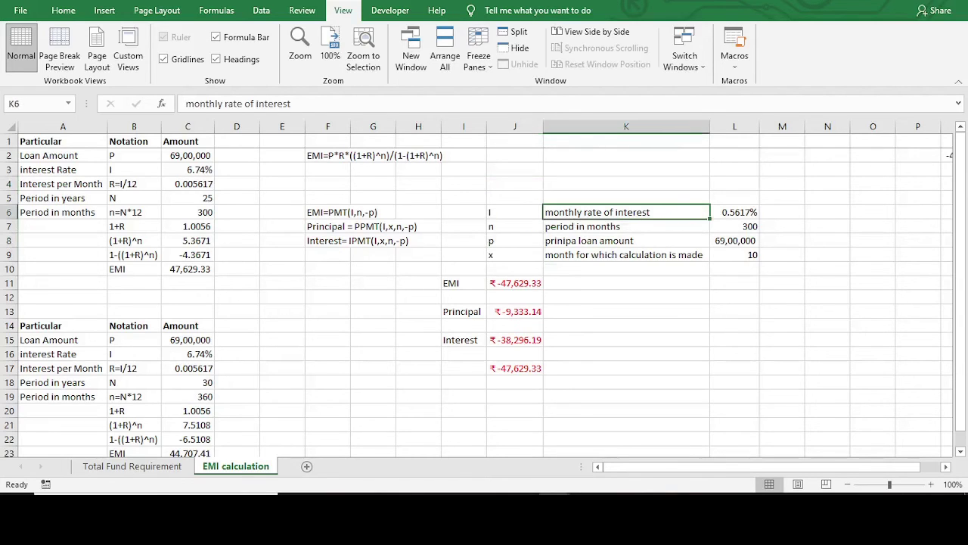
pyautogui.click(626, 227)
# Change the label in K8 to "prinipal loan amount"
pyautogui.click(626, 240)
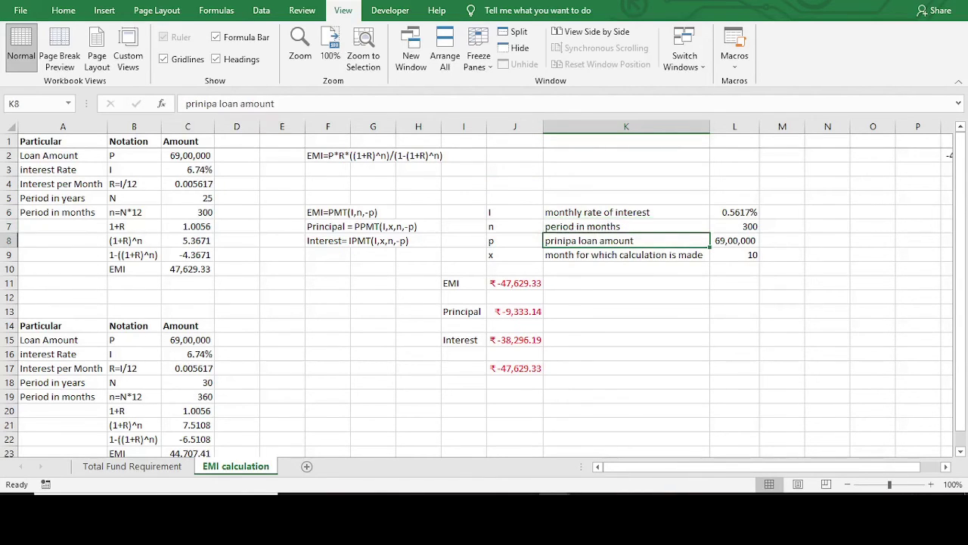
pyautogui.click(218, 104)
pyautogui.write('l')
pyautogui.press('Return')
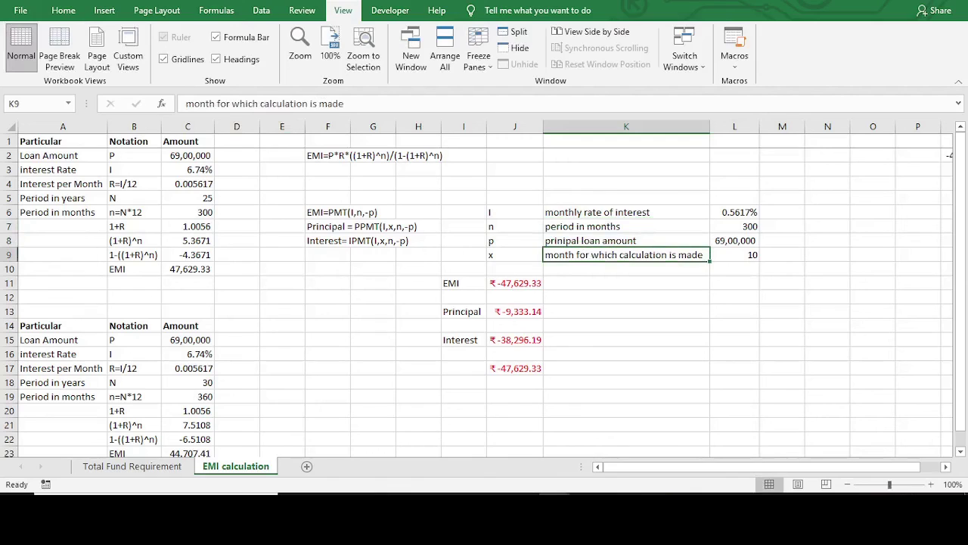
# Review the month for which the calculation is made in K9 and L9 and the PMT formula in J11
pyautogui.press('Right')
pyautogui.press('Left')
pyautogui.press('Right')
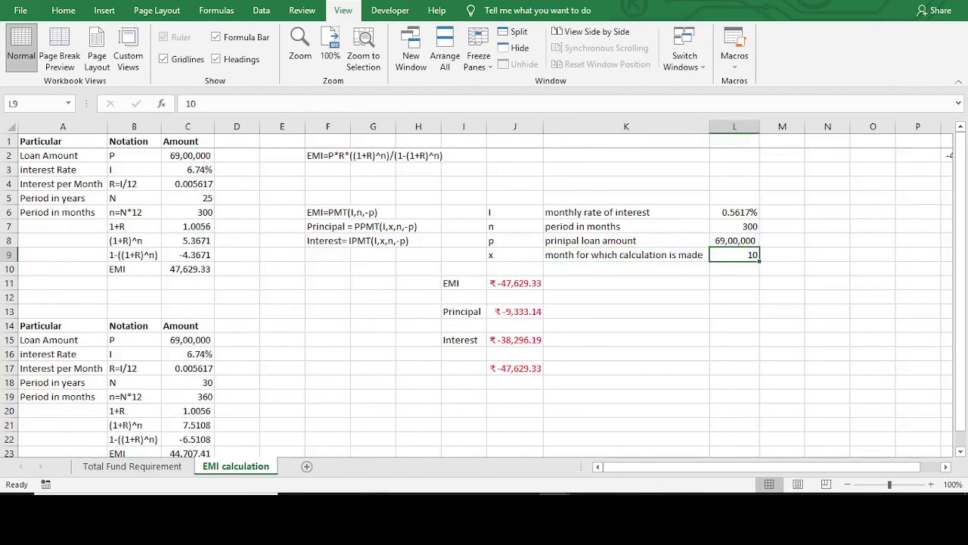
pyautogui.press('Left')
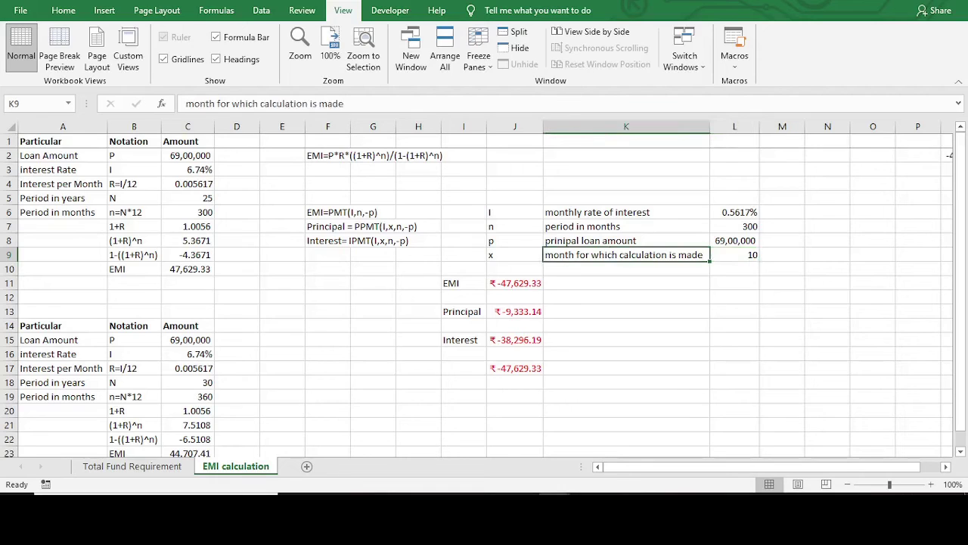
pyautogui.press('Right')
pyautogui.press('Down')
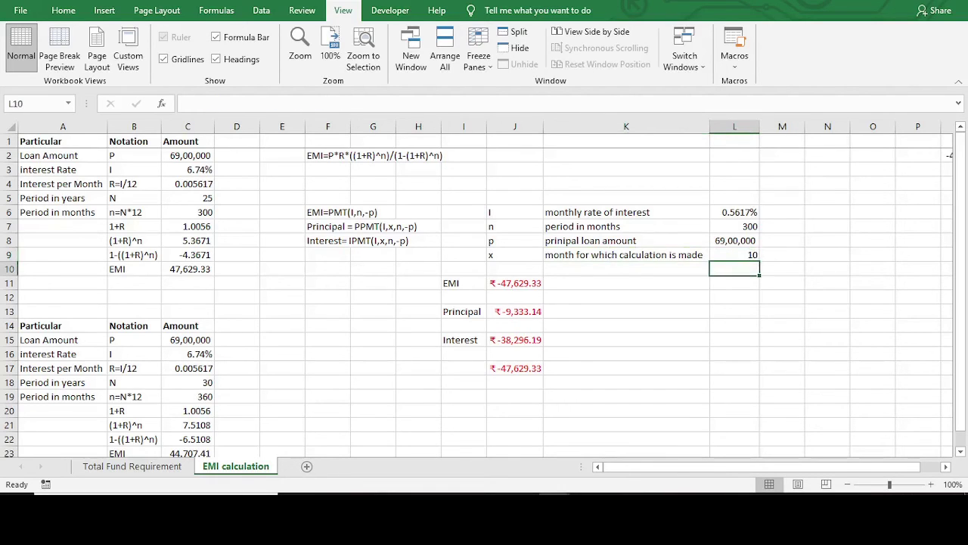
pyautogui.press('Left')
pyautogui.press('Down')
pyautogui.press('Left')
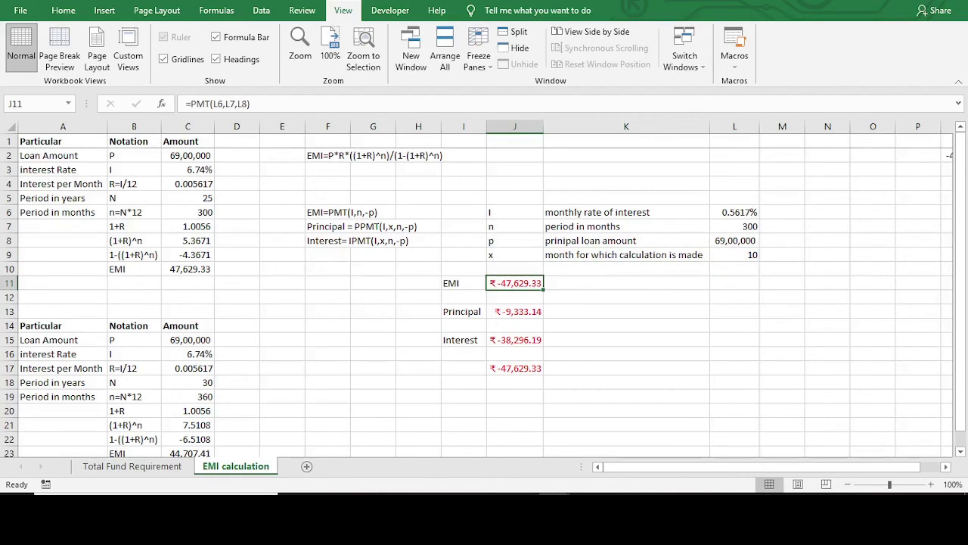
# Review the EMI, principal and interest calculations in J11:J15
pyautogui.press('Down')
pyautogui.press('Down')
pyautogui.press('Down')
pyautogui.press('Down')
pyautogui.press('Down')
pyautogui.press('Up')
pyautogui.press('Up')
pyautogui.press('Up')
pyautogui.press('Up')
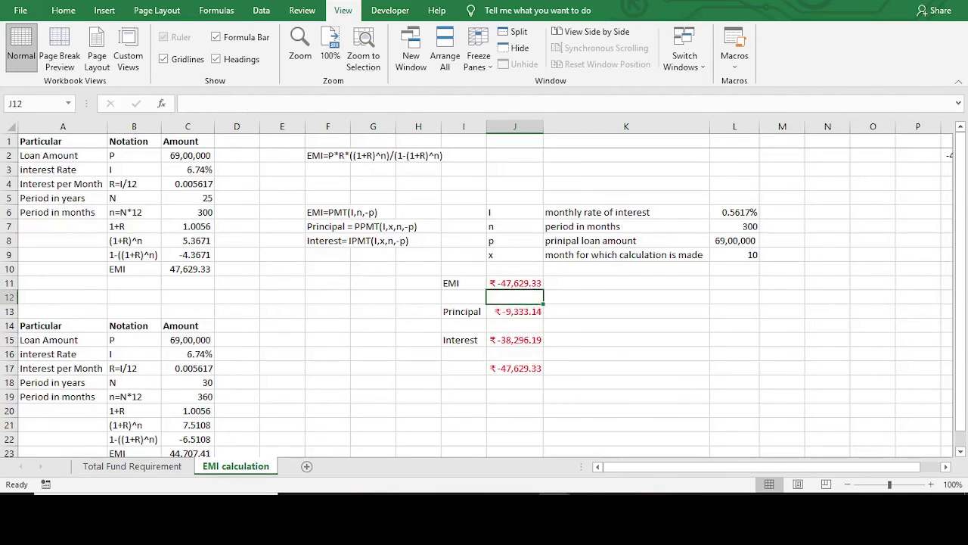
pyautogui.press('Up')
# Set the loan amount of the second EMI table in C15 to 7500000
pyautogui.press('Left')
pyautogui.press('Left')
pyautogui.press('Left')
pyautogui.press('Left')
pyautogui.press('Left')
pyautogui.press('Left')
pyautogui.press('Down')
pyautogui.press('Down')
pyautogui.press('Down')
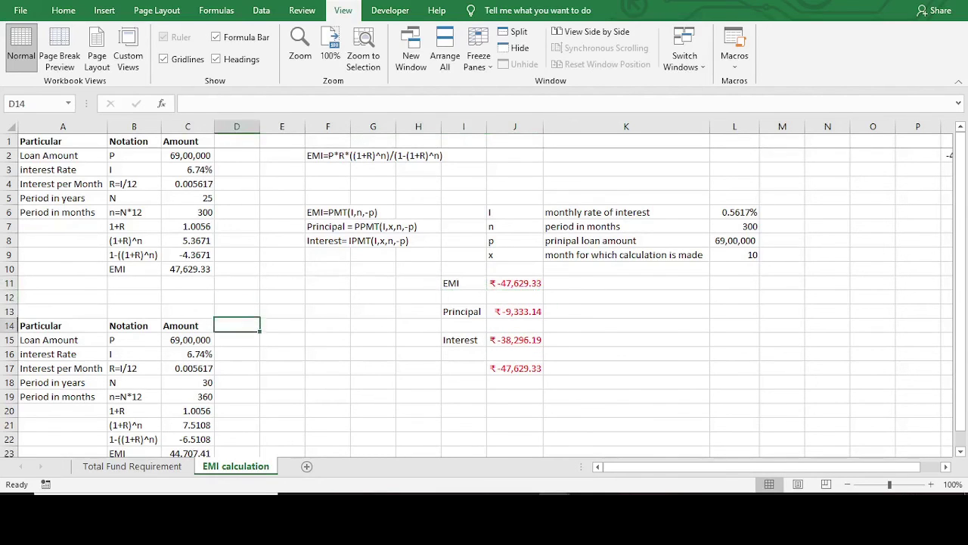
pyautogui.press('Down')
pyautogui.press('Left')
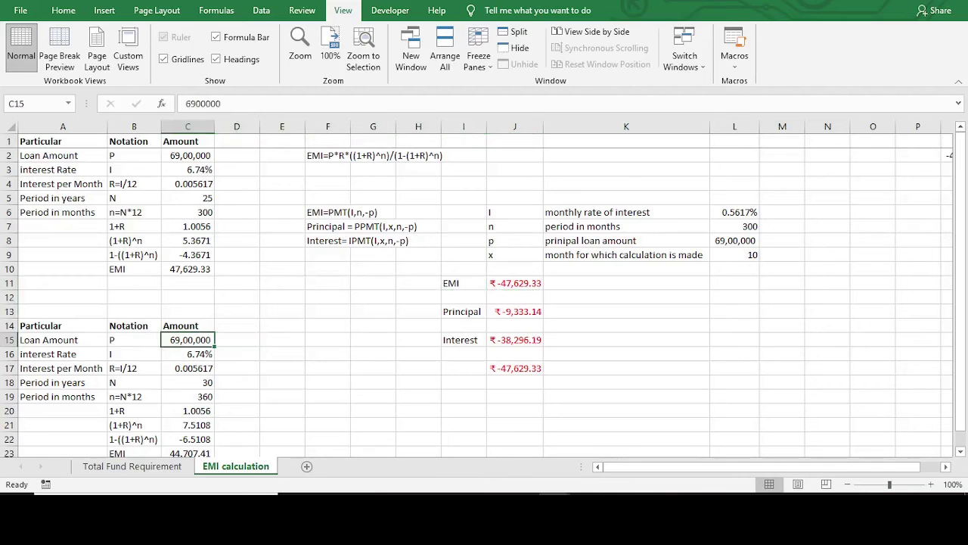
pyautogui.scroll(-2, 484, 302)
pyautogui.scroll(1, 484, 302)
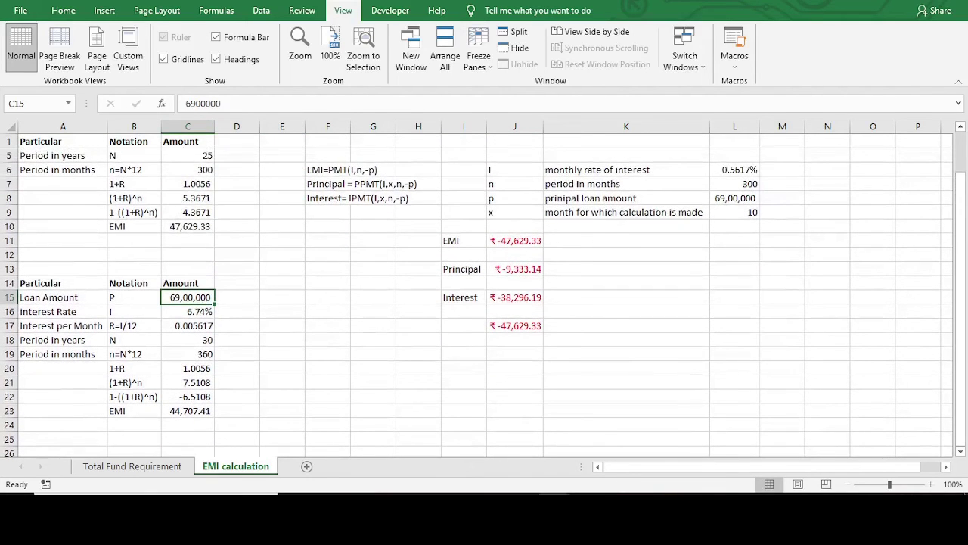
pyautogui.write('75')
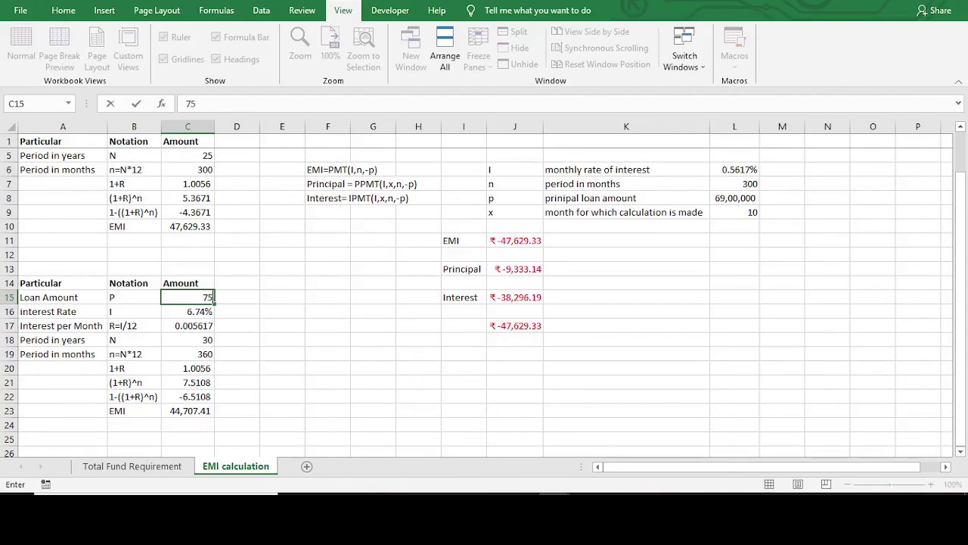
pyautogui.write('00')
pyautogui.write('000')
pyautogui.press('Return')
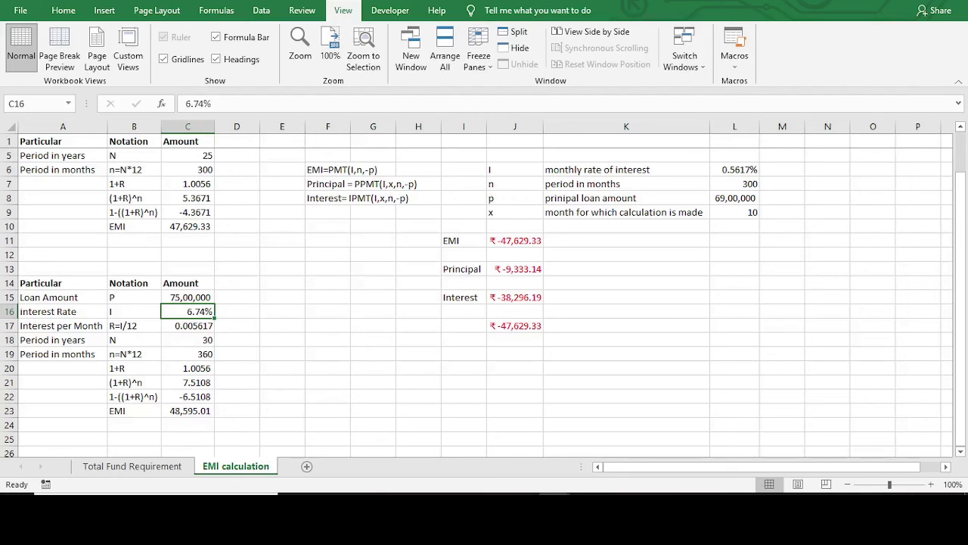
# Set the second loan's interest rate in C16 to 7% and its period in years in C18 to 20
pyautogui.write('7')
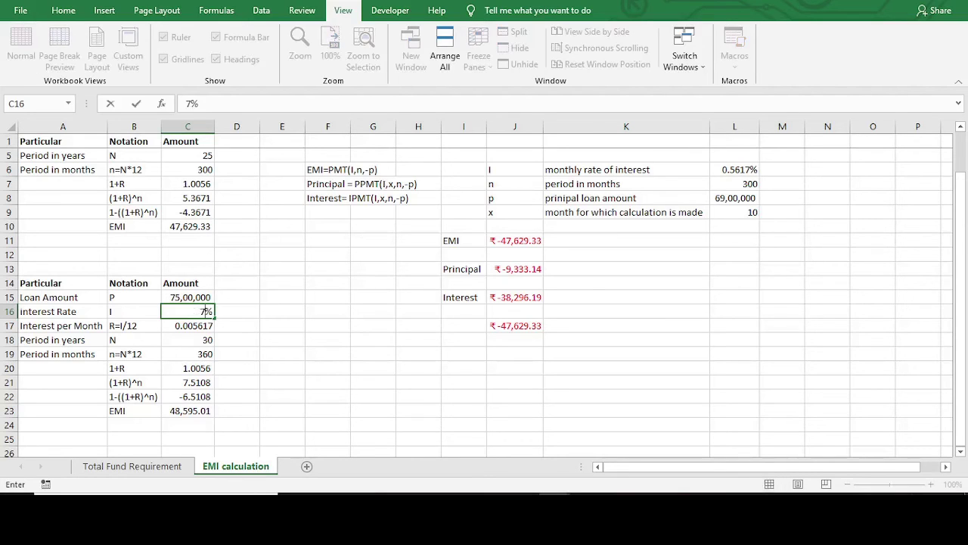
pyautogui.press('Return')
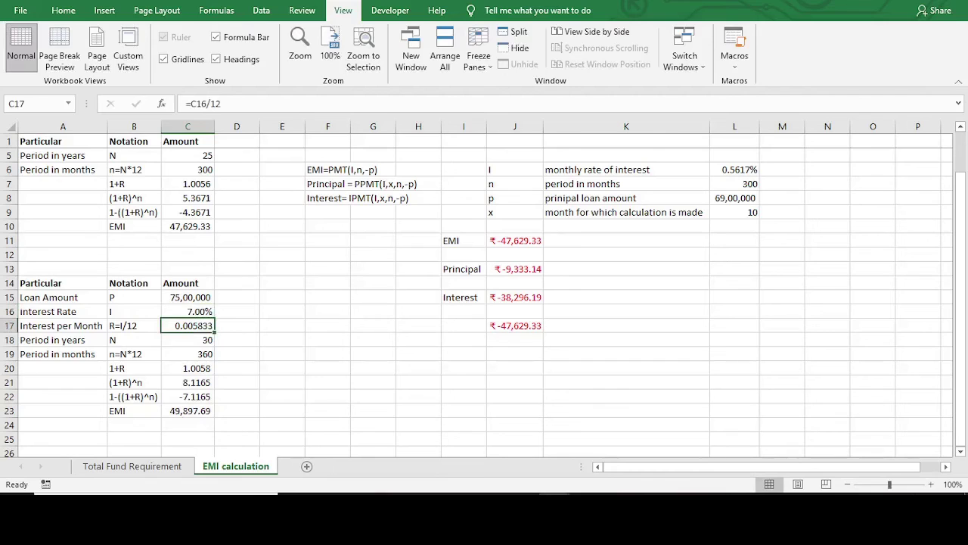
pyautogui.click(188, 340)
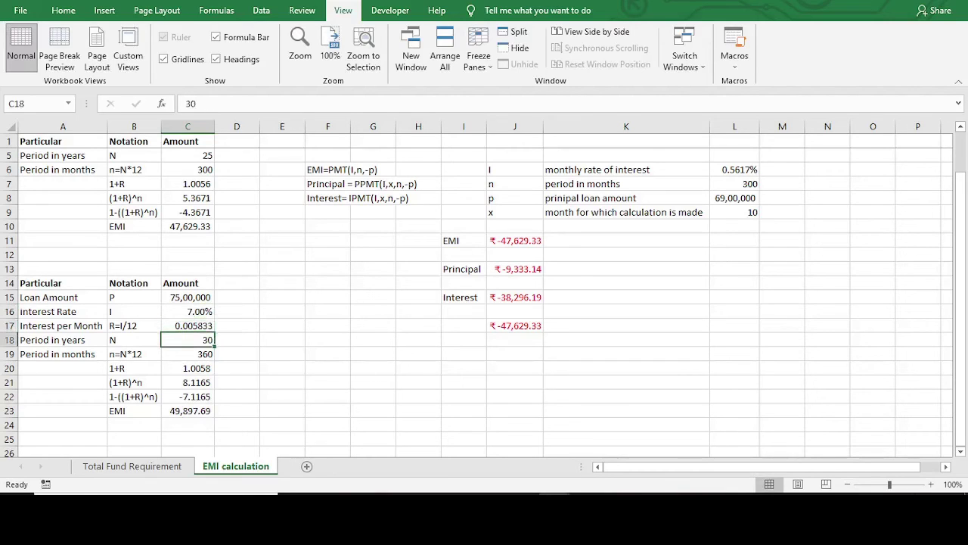
pyautogui.write('20')
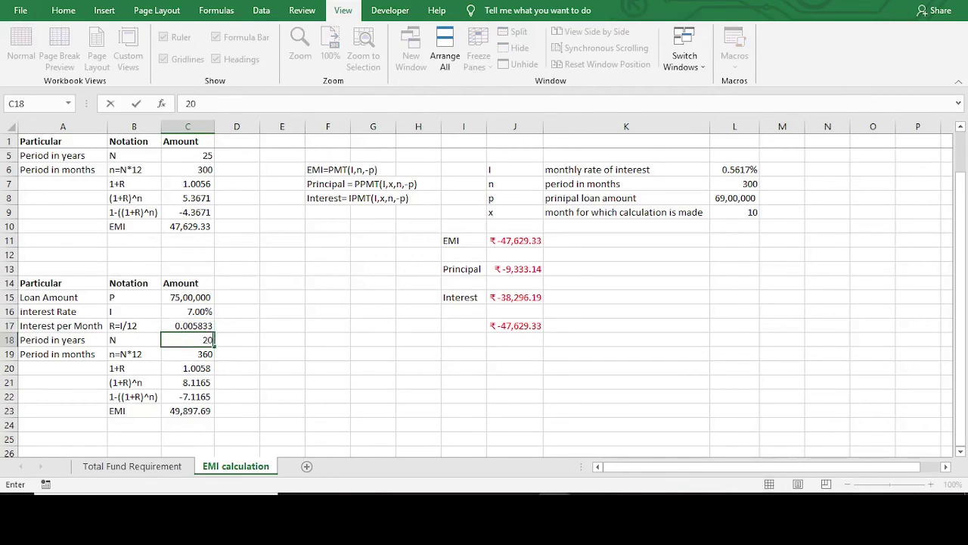
pyautogui.press('Right')
pyautogui.press('Down')
pyautogui.press('Right')
pyautogui.press('Down')
pyautogui.press('Right')
pyautogui.press('Right')
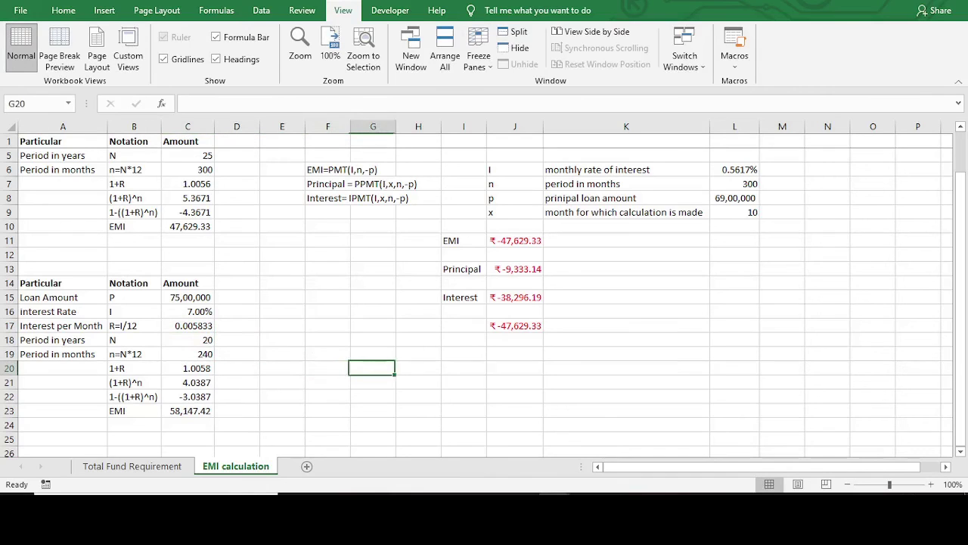
pyautogui.press('Down')
pyautogui.press('Right')
pyautogui.press('Up')
pyautogui.press('Up')
pyautogui.press('Up')
pyautogui.press('Up')
pyautogui.press('Up')
pyautogui.press('Up')
pyautogui.press('Up')
pyautogui.press('Up')
pyautogui.press('Up')
pyautogui.press('Up')
pyautogui.press('Up')
pyautogui.press('Up')
pyautogui.press('Up')
pyautogui.press('Up')
pyautogui.press('Up')
pyautogui.press('Up')
pyautogui.press('Left')
pyautogui.press('Left')
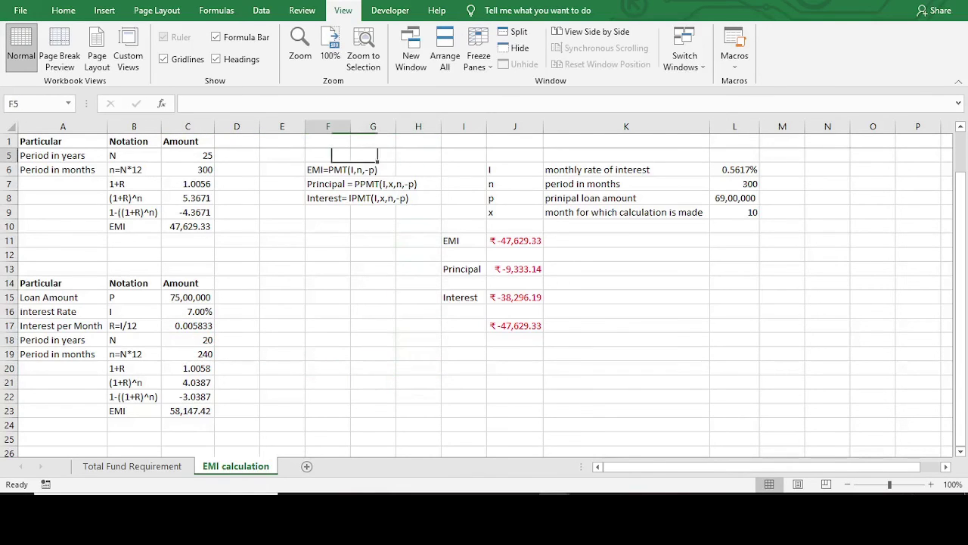
# Calculate the second loan's EMI in F19 with =PMT(C17,C19,C15) and widen column F to fit the amount
pyautogui.press('Down')
pyautogui.press('Down')
pyautogui.press('Down')
pyautogui.press('Down')
pyautogui.press('Down')
pyautogui.press('Down')
pyautogui.press('Down')
pyautogui.press('Down')
pyautogui.press('Down')
pyautogui.press('Down')
pyautogui.press('Down')
pyautogui.press('Down')
pyautogui.press('Down')
pyautogui.press('Down')
pyautogui.press('Down')
pyautogui.press('Down')
pyautogui.press('Up')
pyautogui.press('Up')
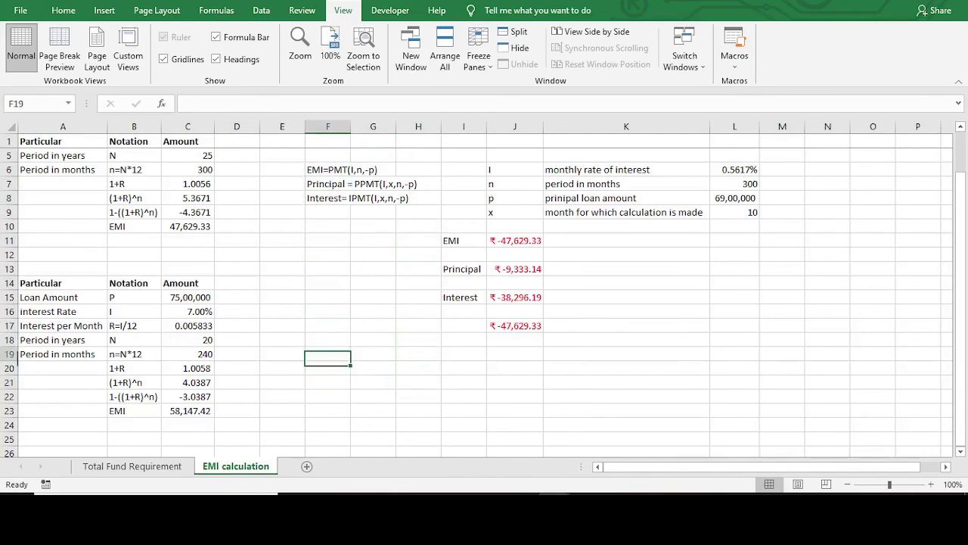
pyautogui.write('=')
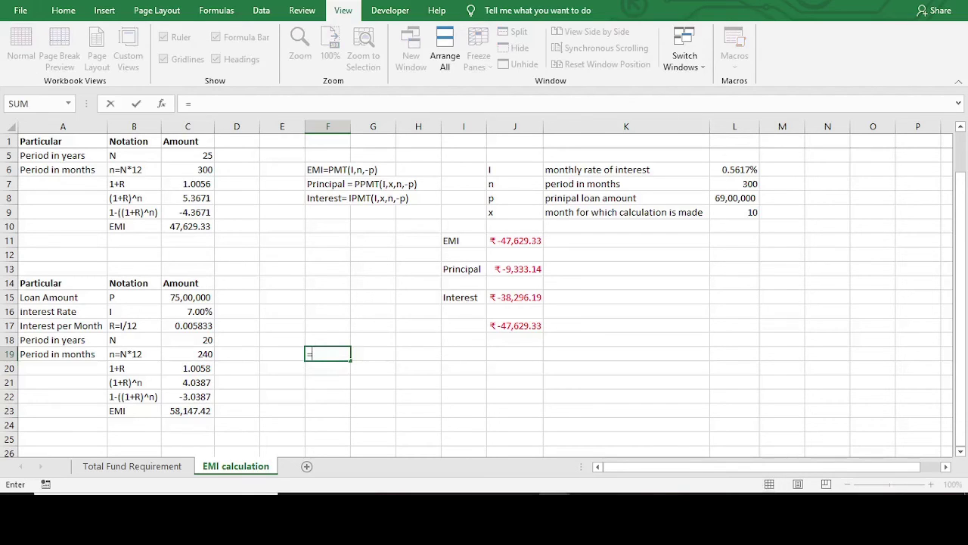
pyautogui.write('PMT(')
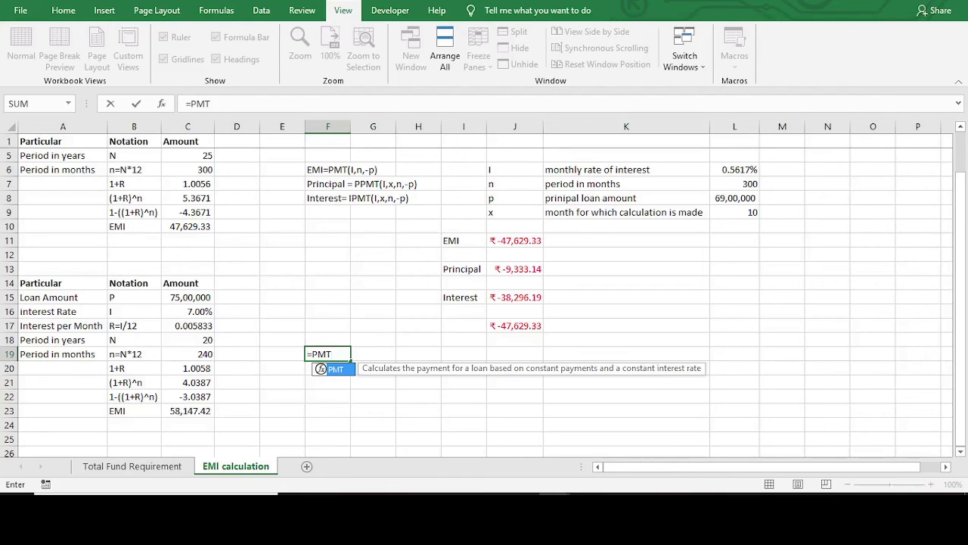
pyautogui.write('(')
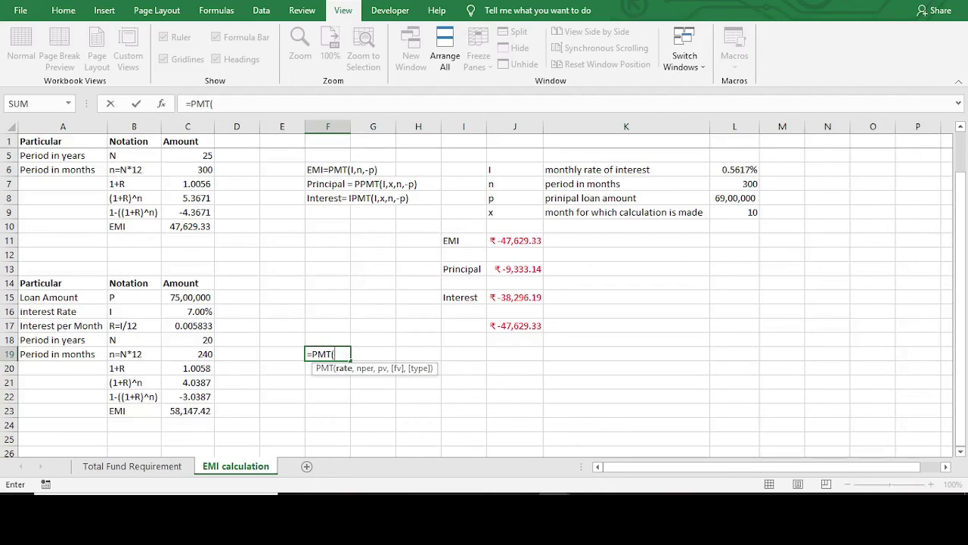
pyautogui.click(188, 325)
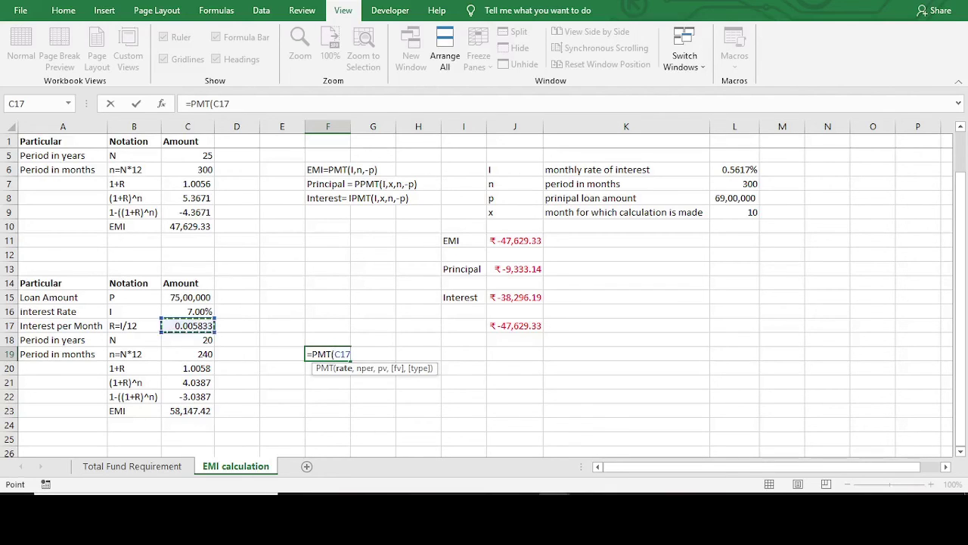
pyautogui.write(',')
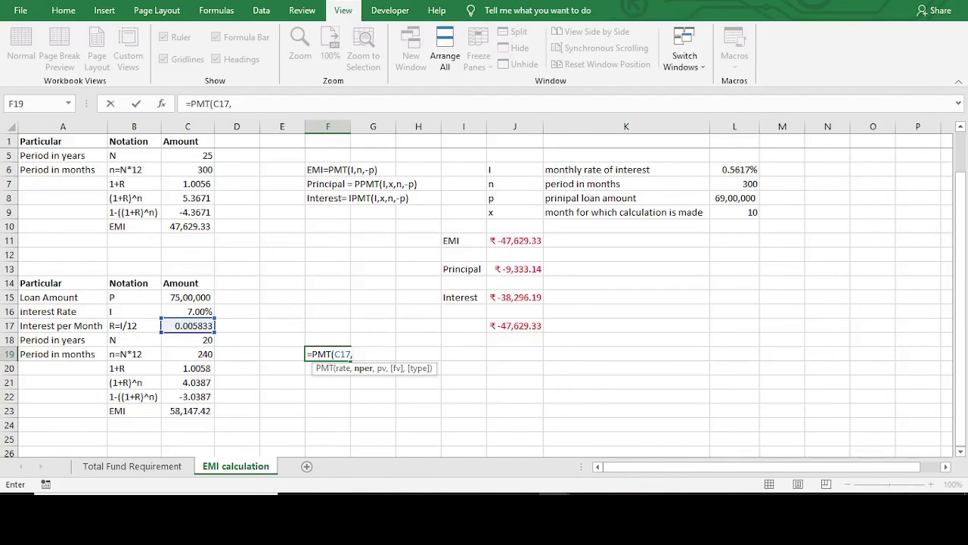
pyautogui.click(187, 354)
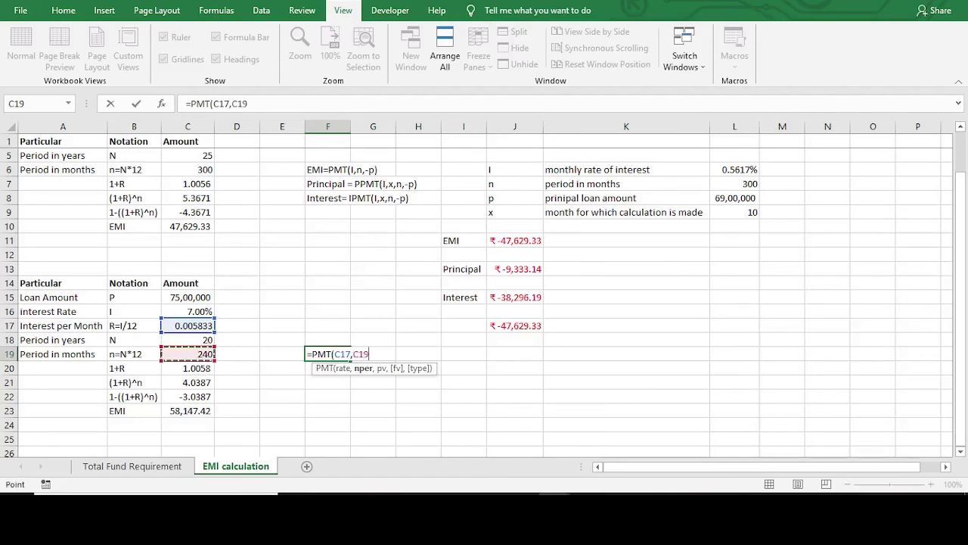
pyautogui.write(',')
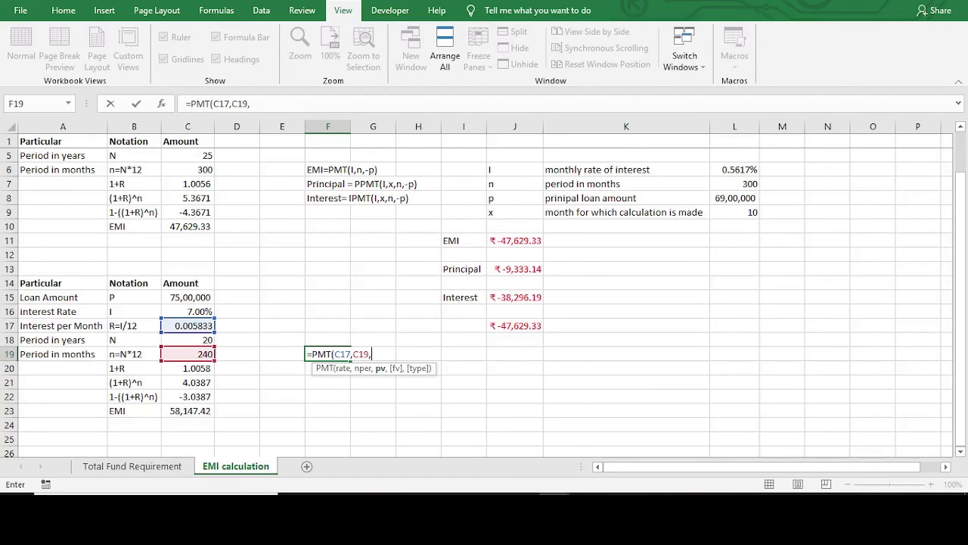
pyautogui.click(187, 297)
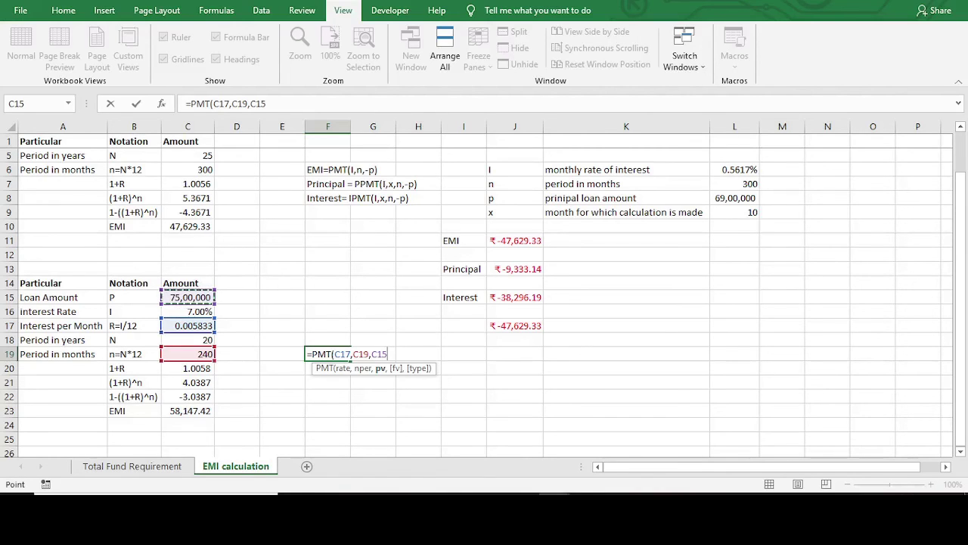
pyautogui.write(')')
pyautogui.press('Up')
pyautogui.press('Down')
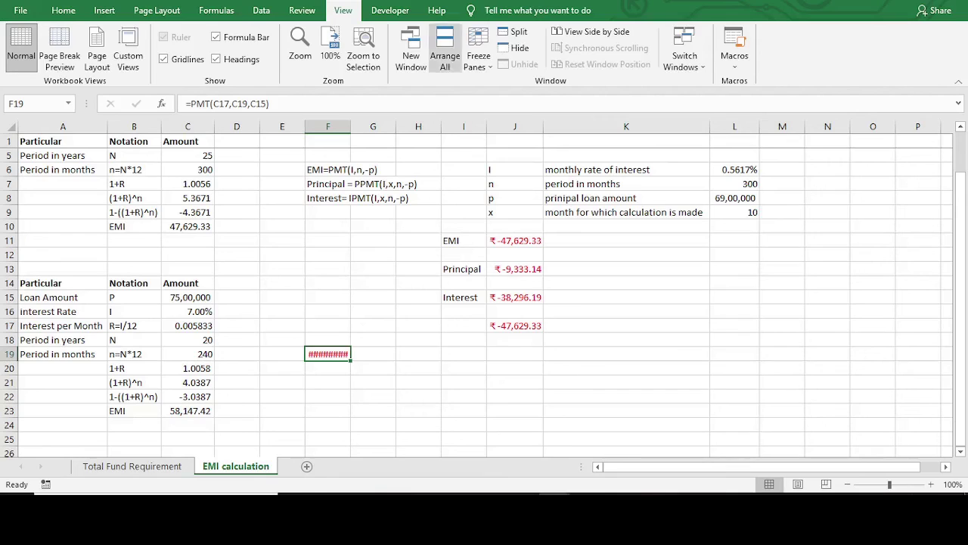
pyautogui.moveTo(350, 126); pyautogui.dragTo(366, 127)
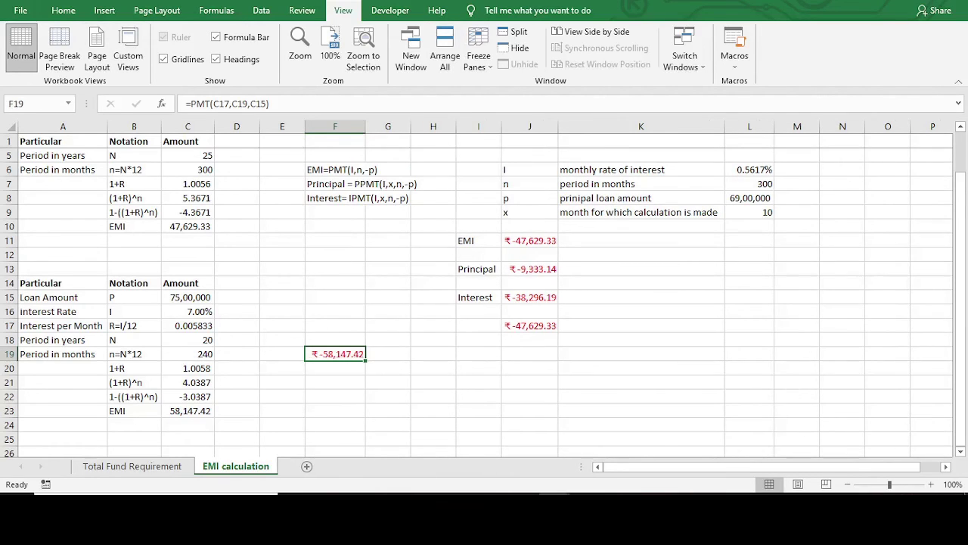
# Compare the EMIs in C23 and F19, and remove the leading minus from C23's formula so it reads =C15*C17*C21/C22
pyautogui.click(188, 411)
pyautogui.click(335, 354)
pyautogui.click(188, 411)
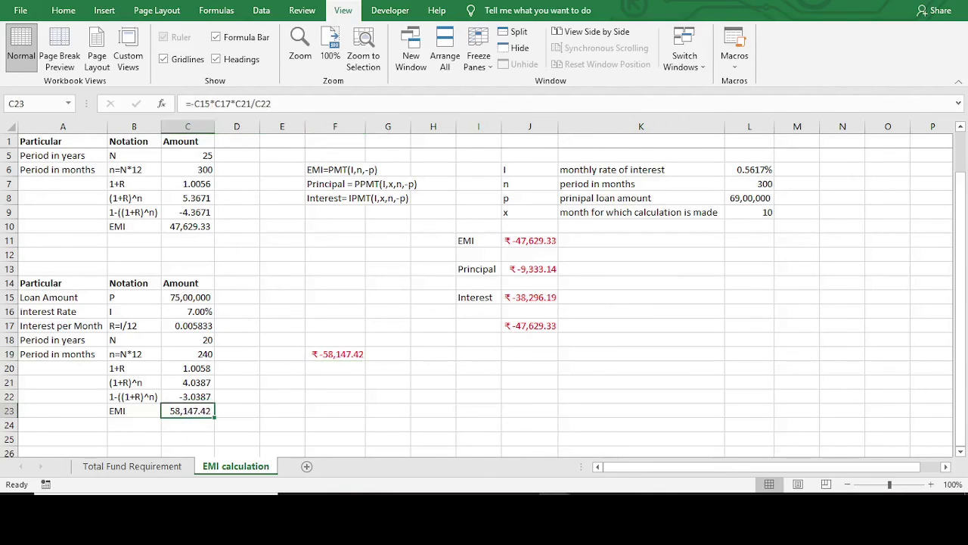
pyautogui.click(191, 103)
pyautogui.write('-')
pyautogui.press('BackSpace')
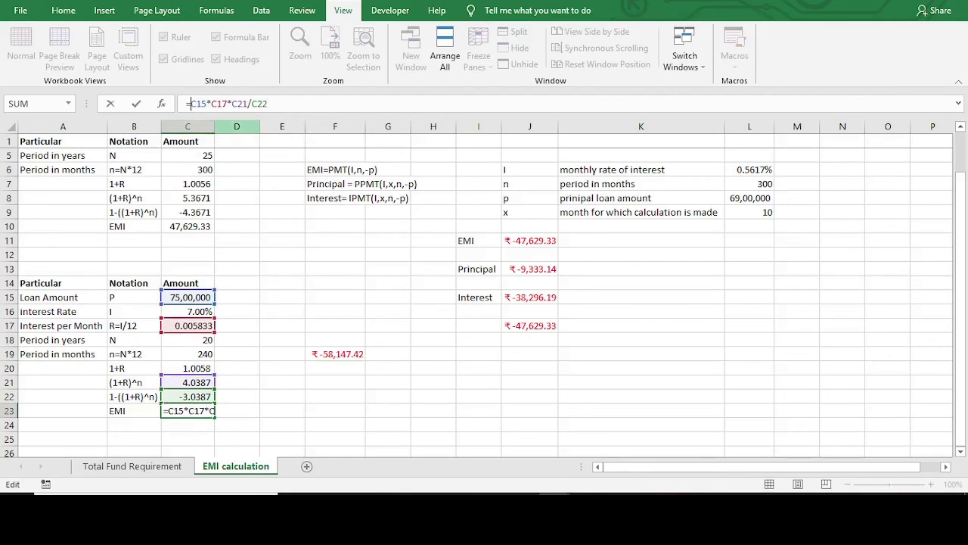
pyautogui.press('Return')
pyautogui.press('Up')
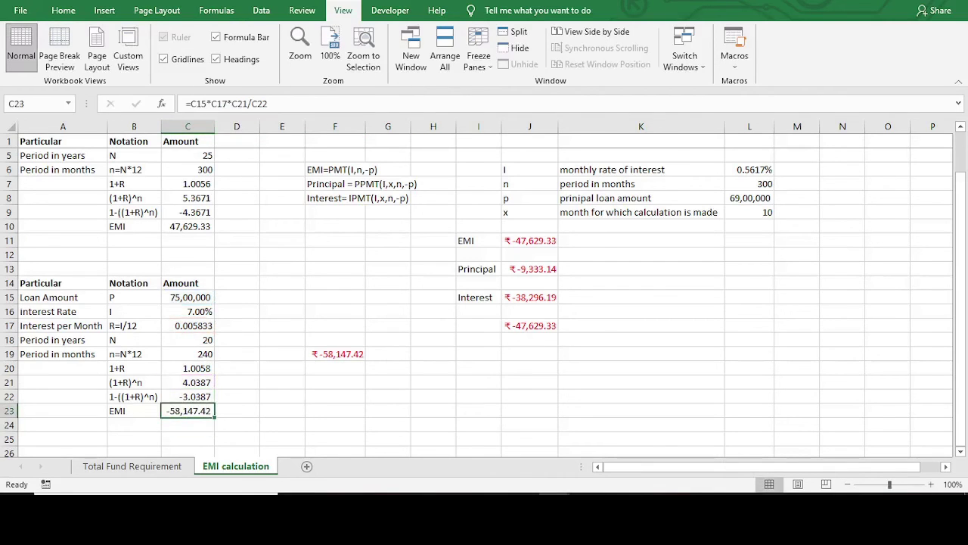
# Make the second loan amount in C15 negative, as -7500000
pyautogui.click(188, 298)
pyautogui.click(187, 103)
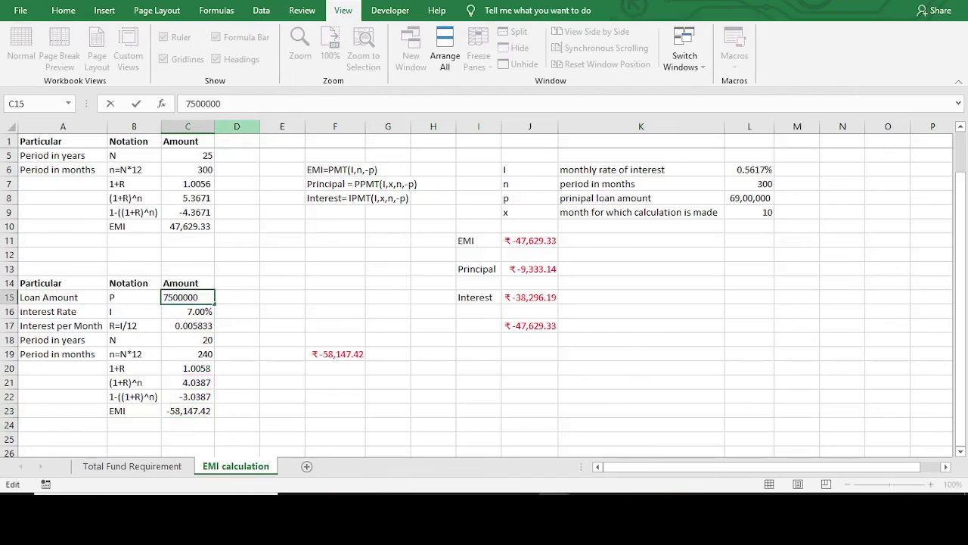
pyautogui.write('-')
pyautogui.press('Return')
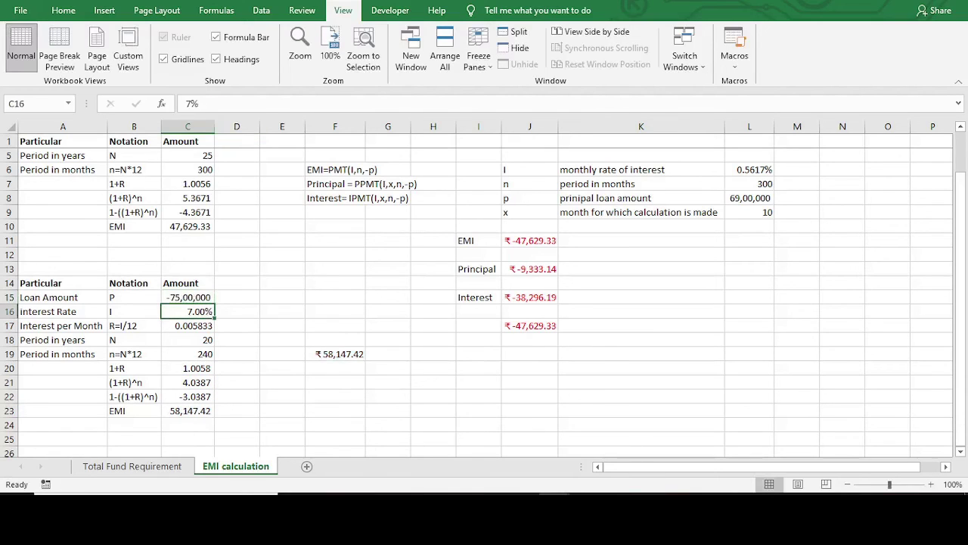
# Check the EMI formulas in C23 and F19 and the PPMT and IPMT notations in F7 and F8
pyautogui.click(187, 410)
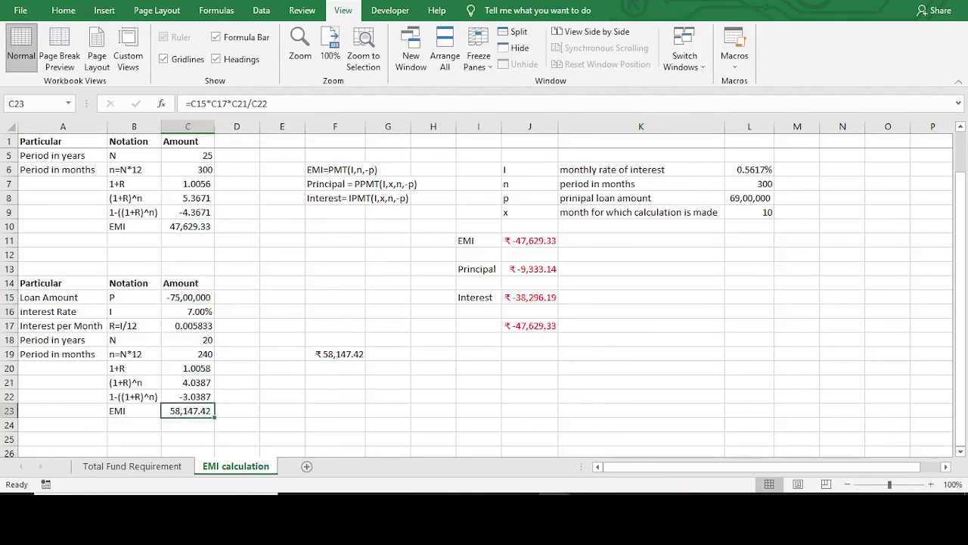
pyautogui.click(335, 353)
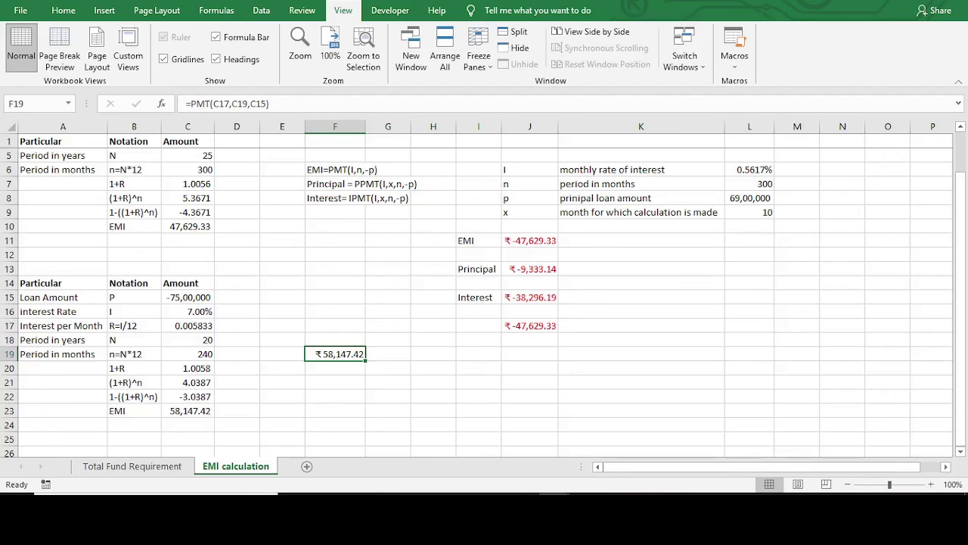
pyautogui.click(335, 383)
pyautogui.click(335, 184)
pyautogui.click(335, 199)
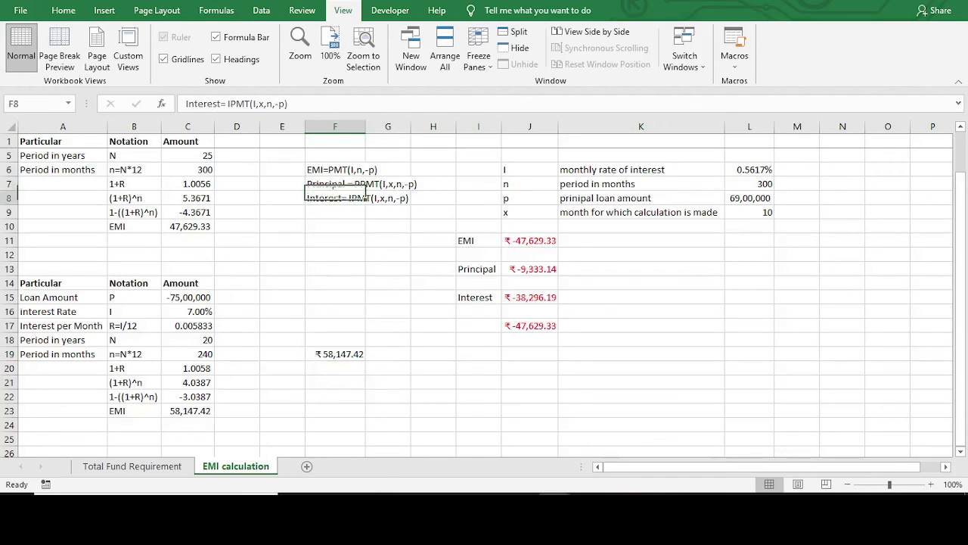
pyautogui.click(335, 382)
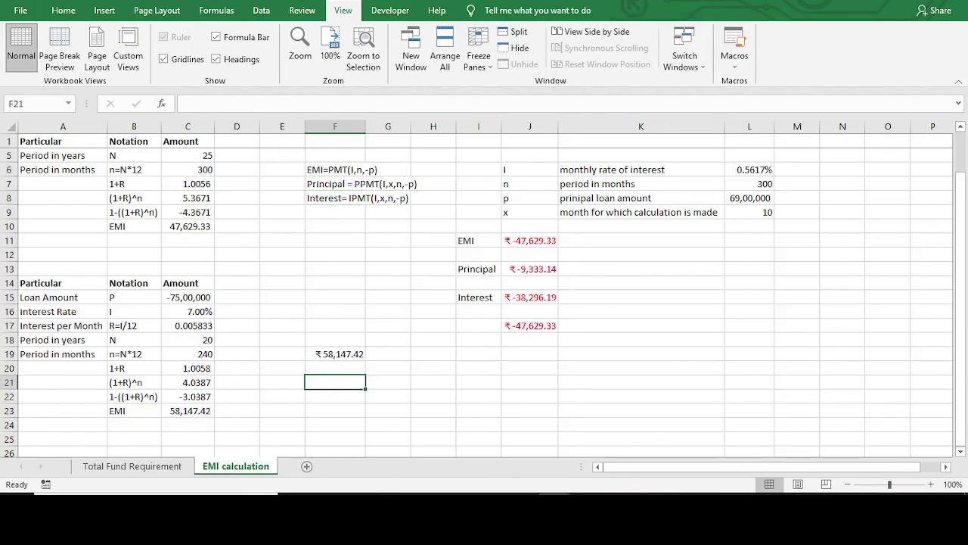
pyautogui.click(388, 369)
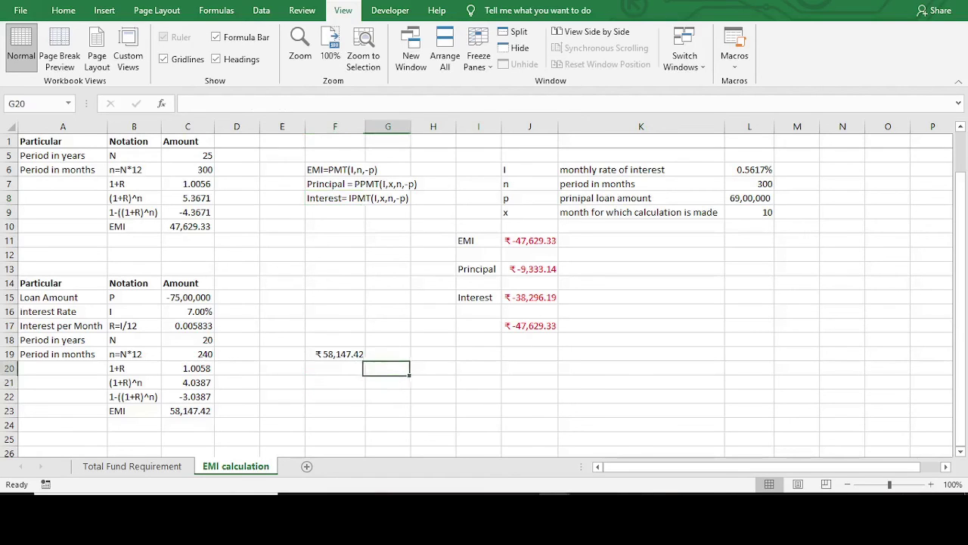
pyautogui.click(388, 382)
pyautogui.click(433, 382)
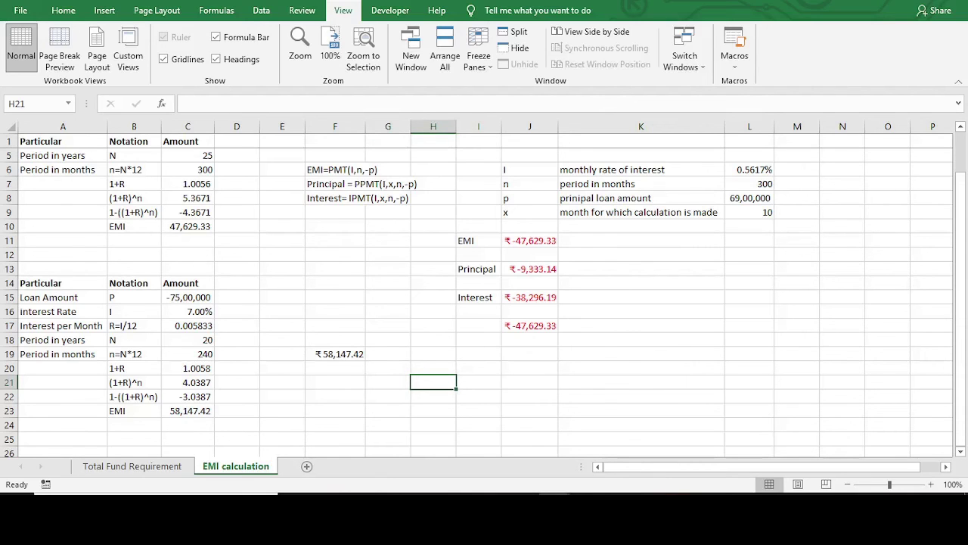
# Switch to the other open workbook containing Sheet1 and select cell H9
pyautogui.click(554, 505)
pyautogui.click(400, 448)
pyautogui.click(267, 283)
pyautogui.click(358, 255)
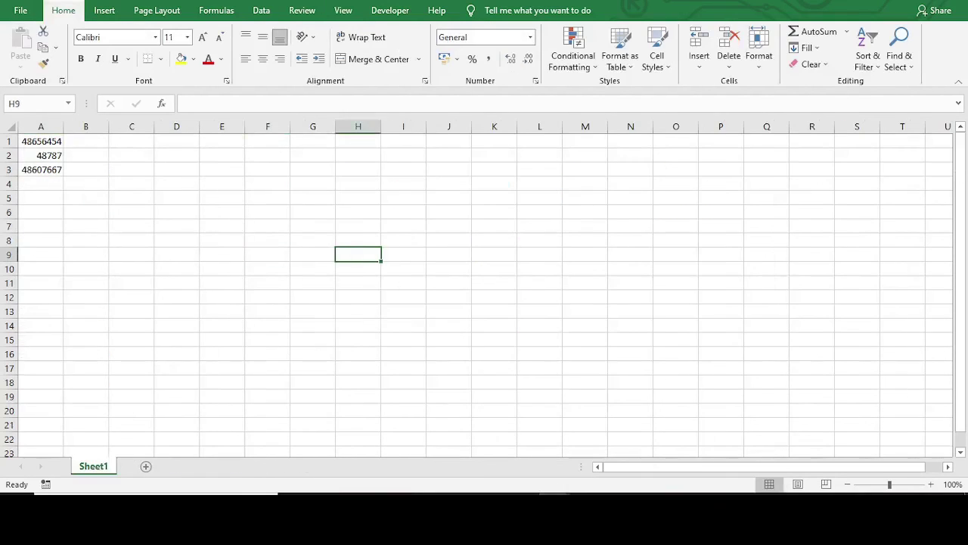
# Switch back to the workbook containing the EMI calculation sheet
pyautogui.hotkey('alt', 'Tab')
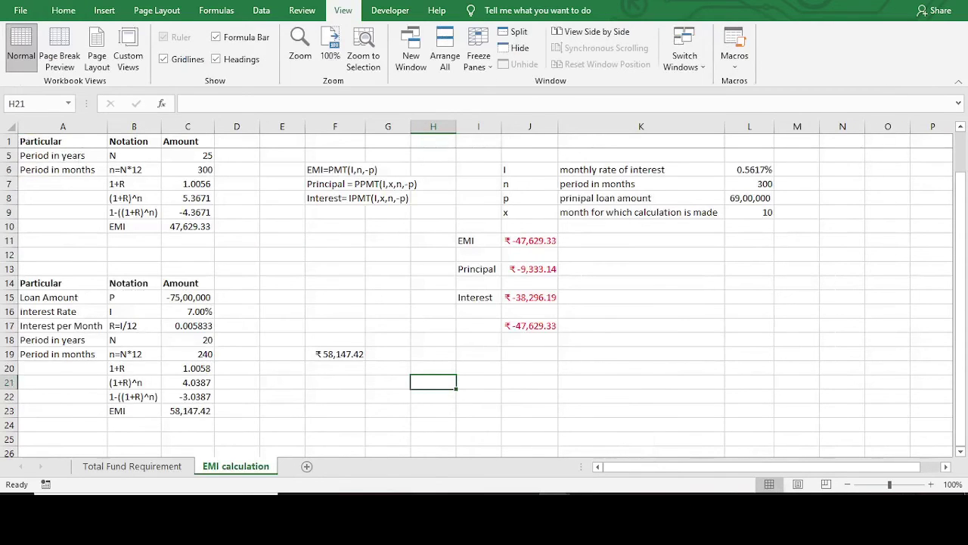
# Enter the label month in H21 and the value 5 in I21
pyautogui.write('month')
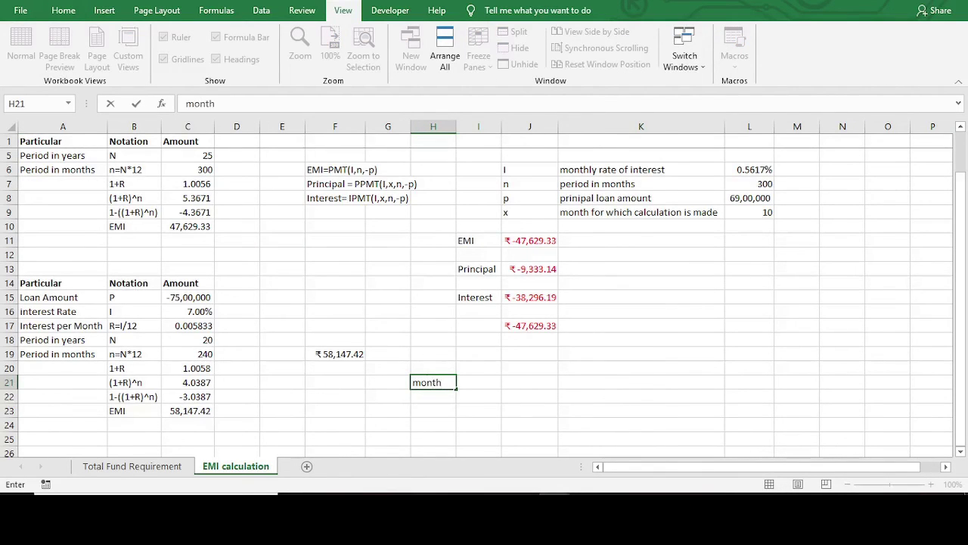
pyautogui.press('Tab')
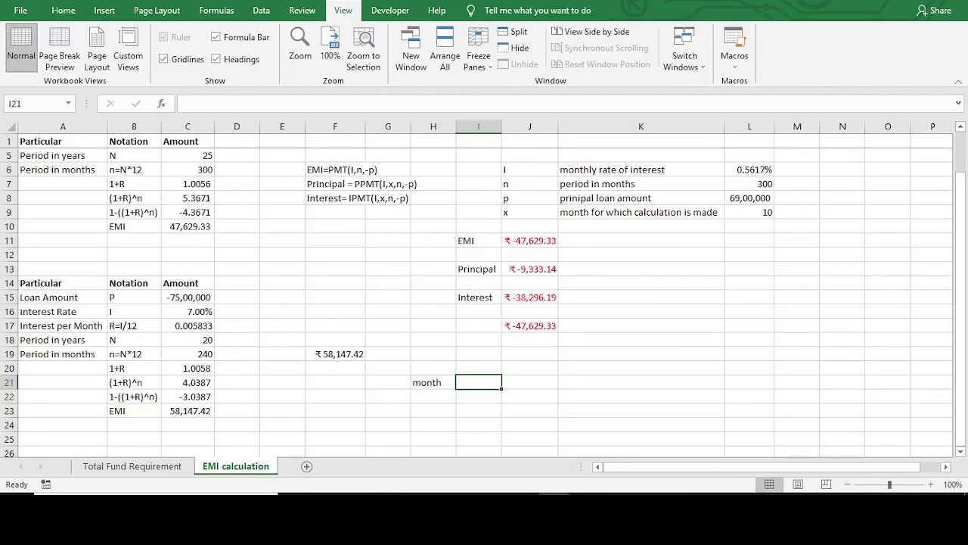
pyautogui.write('5')
pyautogui.press('Return')
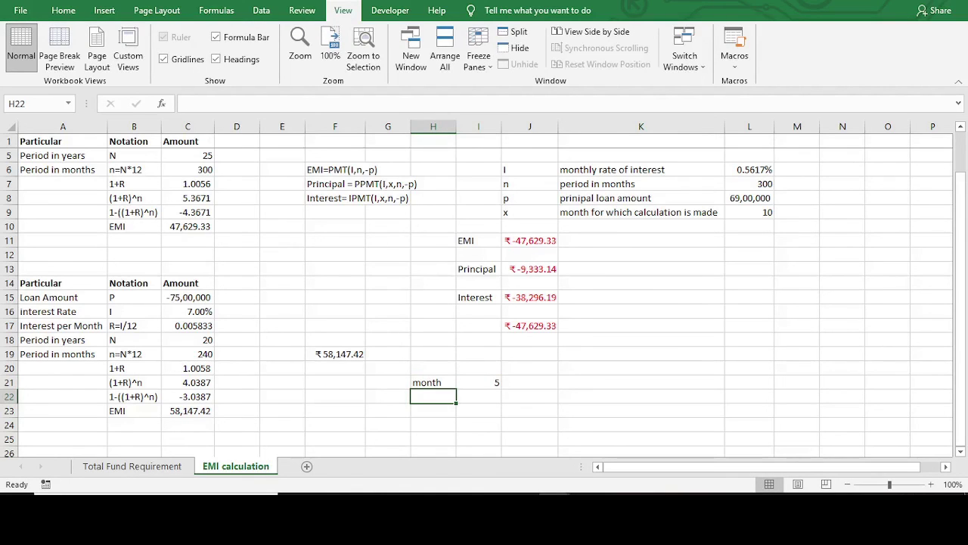
# Copy the month label down into H22 and enter 230 in I22
pyautogui.hotkey('ctrl', 'd')
pyautogui.press('Left')
pyautogui.press('Left')
pyautogui.press('Left')
pyautogui.press('Left')
pyautogui.press('Left')
pyautogui.press('Right')
pyautogui.press('Right')
pyautogui.press('Right')
pyautogui.press('Right')
pyautogui.press('Right')
pyautogui.press('Right')
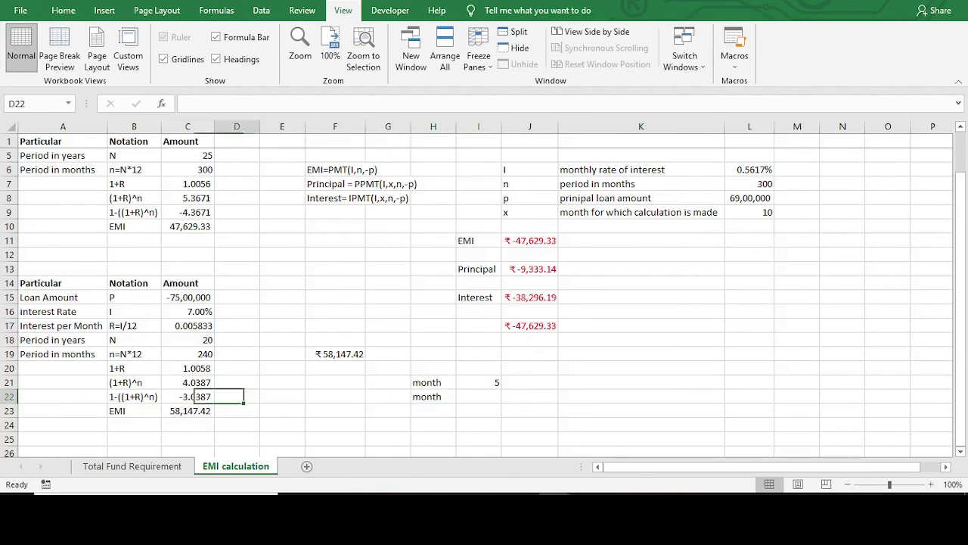
pyautogui.write('230')
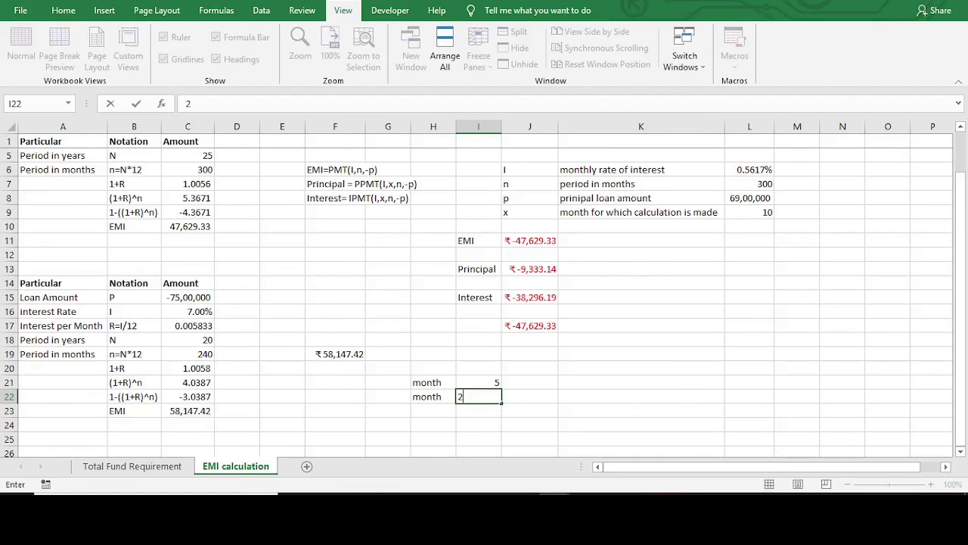
pyautogui.press('Return')
# Label J21 as principal and J22 as Interest
pyautogui.press('Left')
pyautogui.press('Left')
pyautogui.press('Left')
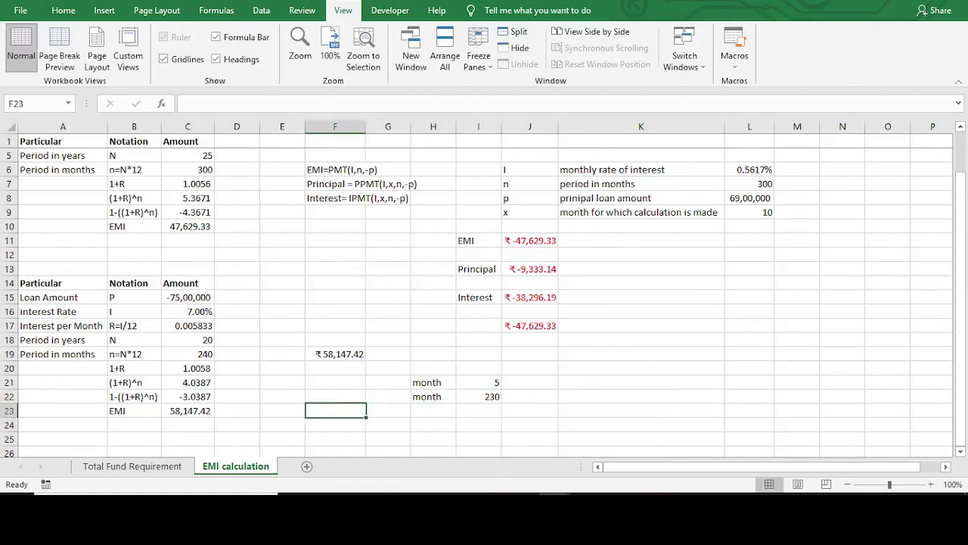
pyautogui.press('Left')
pyautogui.press('Up')
pyautogui.press('Up')
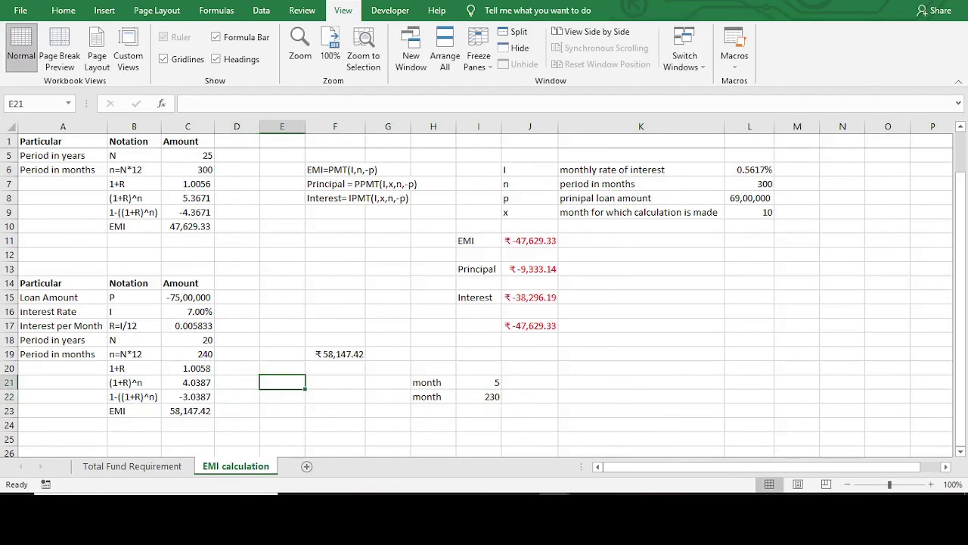
pyautogui.press('Right')
pyautogui.press('Right')
pyautogui.press('Right')
pyautogui.press('Right')
pyautogui.press('Right')
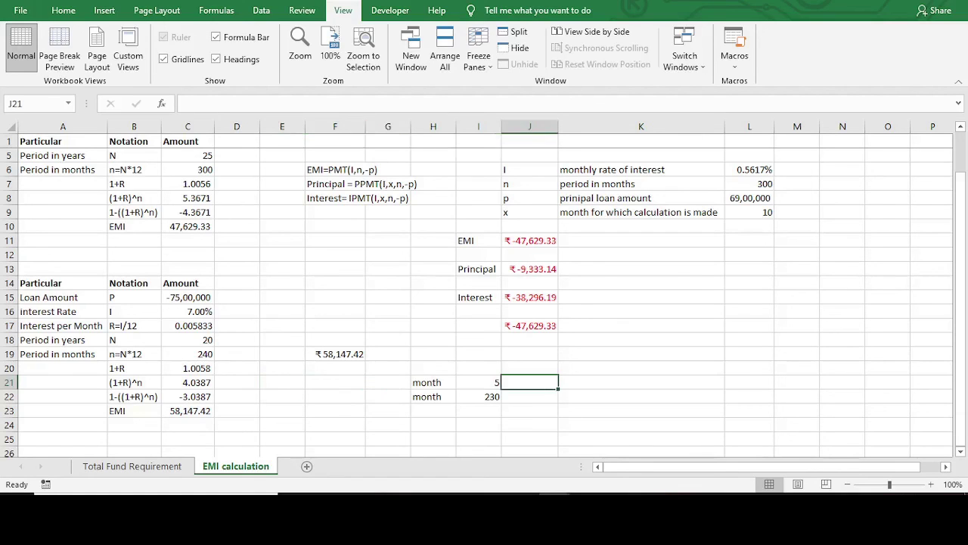
pyautogui.write('p')
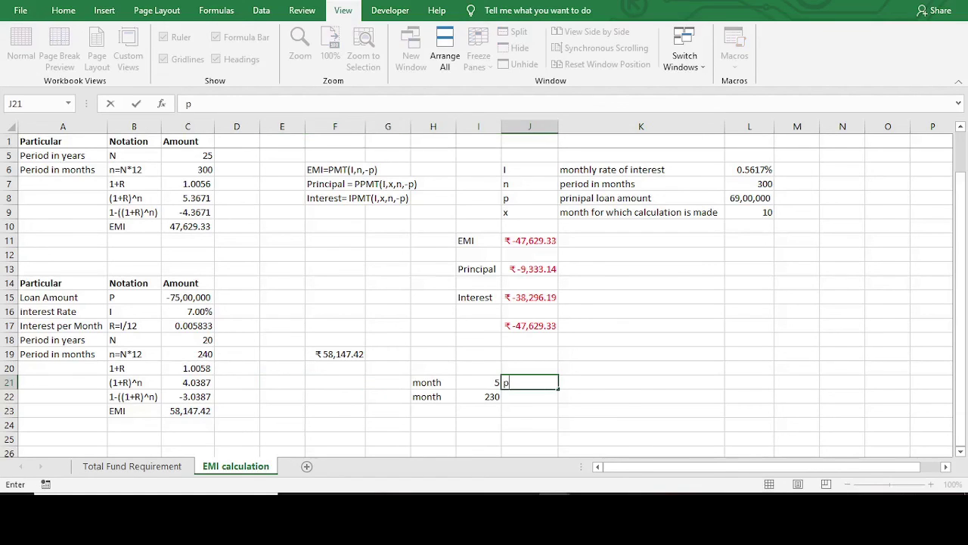
pyautogui.write('rincipal')
pyautogui.press('Return')
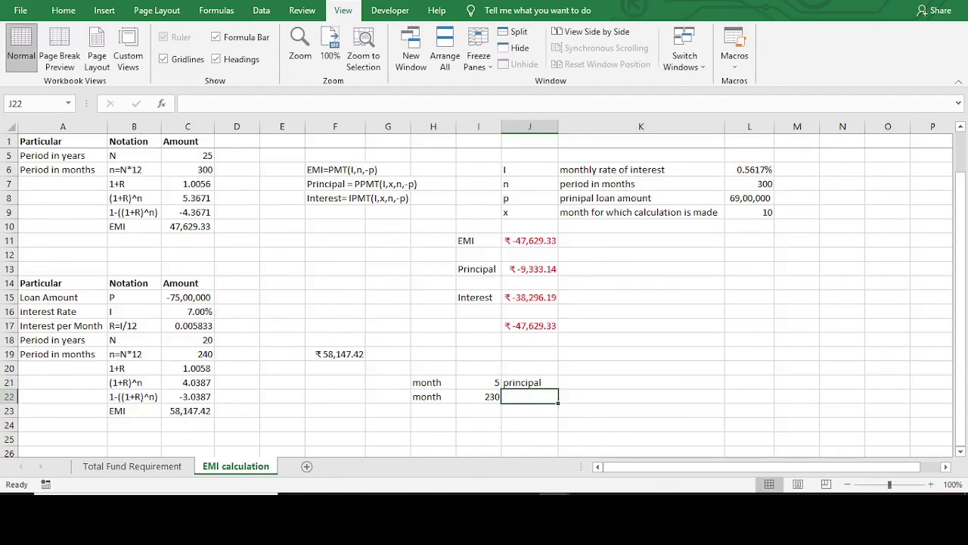
pyautogui.write('Interest')
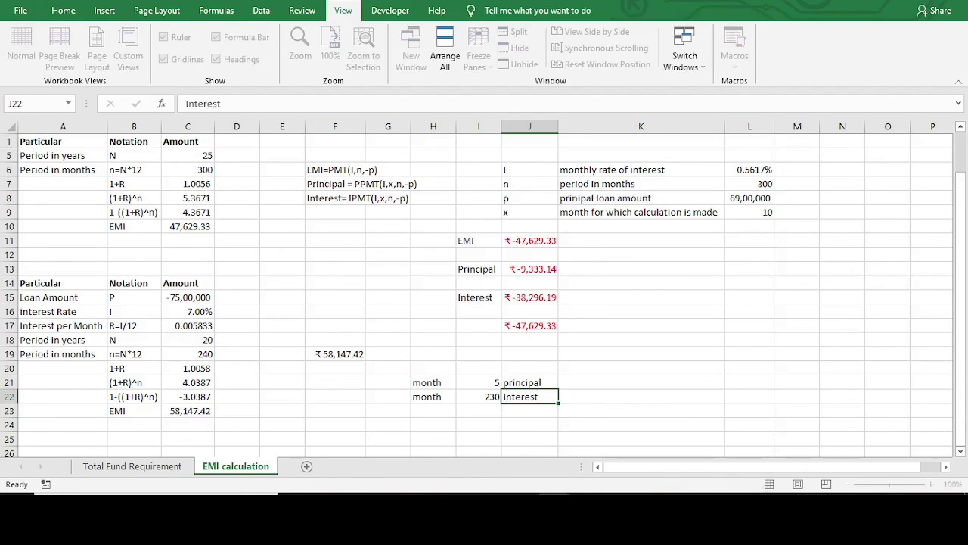
# Enter the month numbers 5 in K20 and 230 in L20 as headings above the principal and interest rows
pyautogui.press('Right')
pyautogui.press('Up')
pyautogui.press('Up')
pyautogui.write('5')
pyautogui.press('Tab')
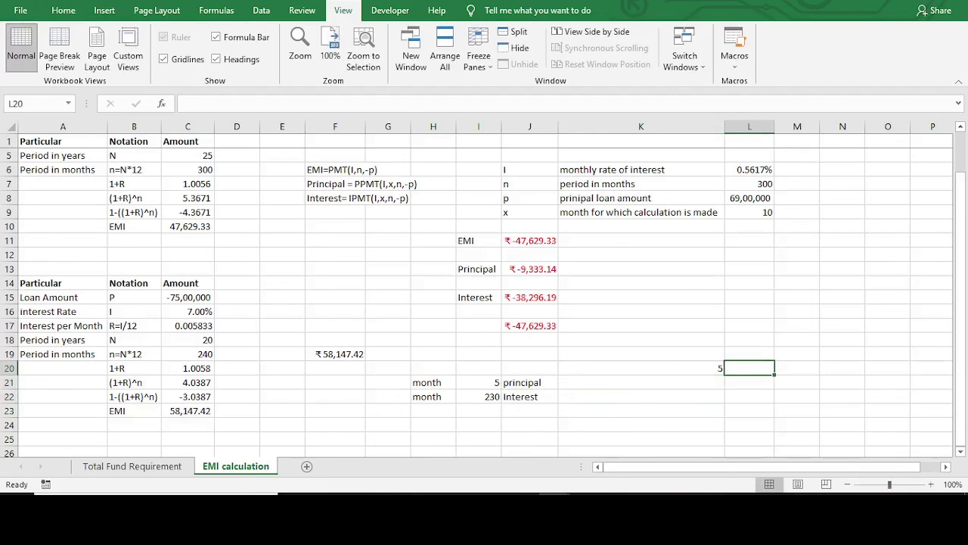
pyautogui.write('230')
pyautogui.press('Left')
# Clear the month labels and their values from H21:I22
pyautogui.press('Left')
pyautogui.press('Left')
pyautogui.press('Down')
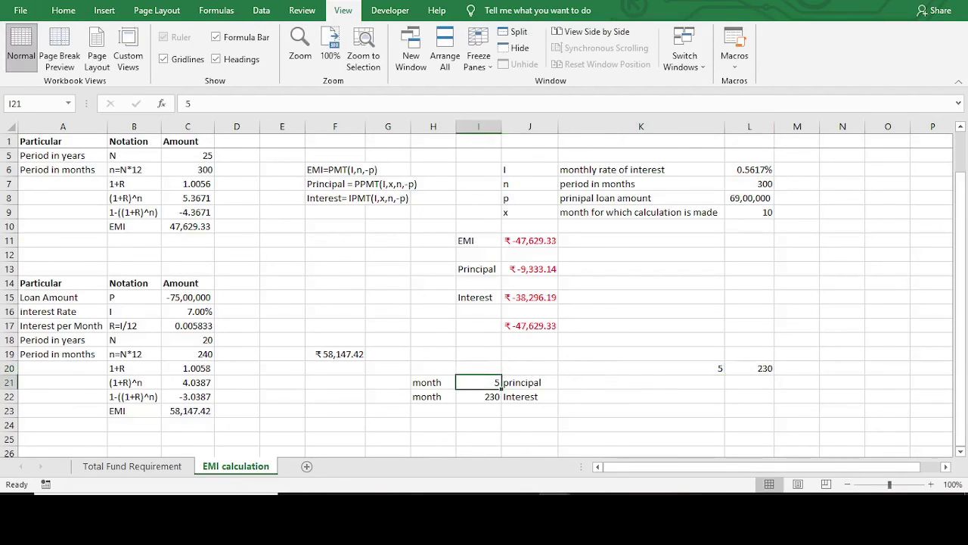
pyautogui.press('Delete')
pyautogui.press('Down')
pyautogui.press('Delete')
pyautogui.press('Left')
pyautogui.press('Delete')
pyautogui.press('Up')
pyautogui.press('Delete')
# Calculate the principal portion for month 5 in K21 with =PPMT(C17,K20,C19,C15)
pyautogui.press('Right')
pyautogui.press('Right')
pyautogui.press('Right')
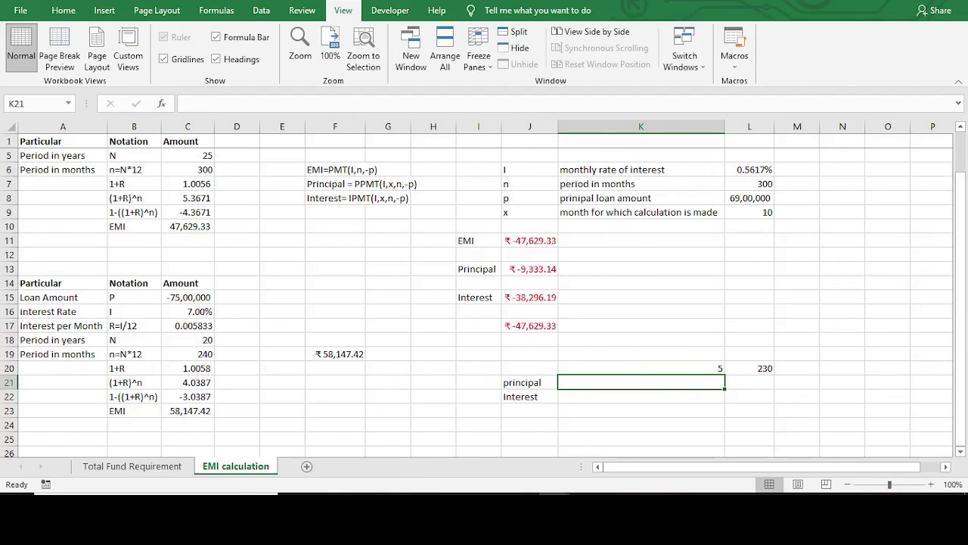
pyautogui.write('=')
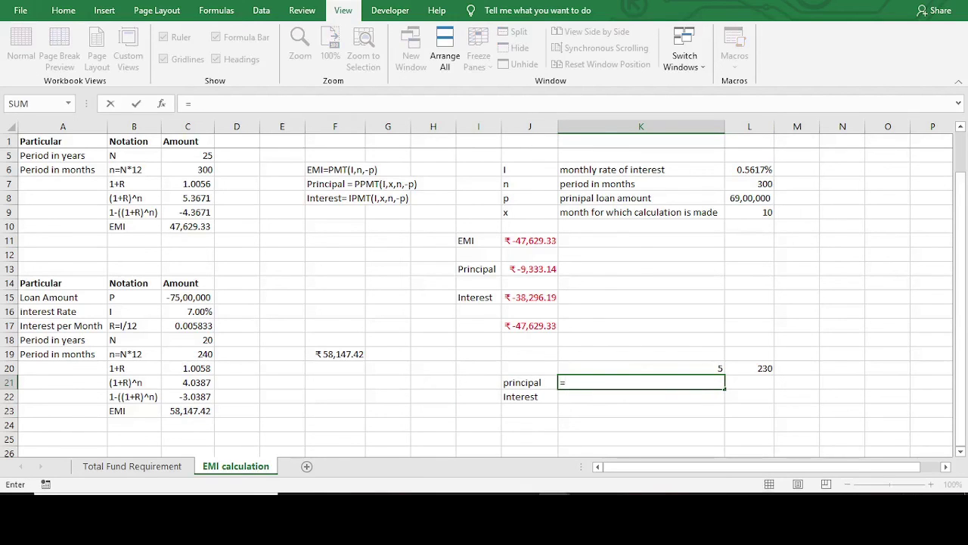
pyautogui.write('PPMT(')
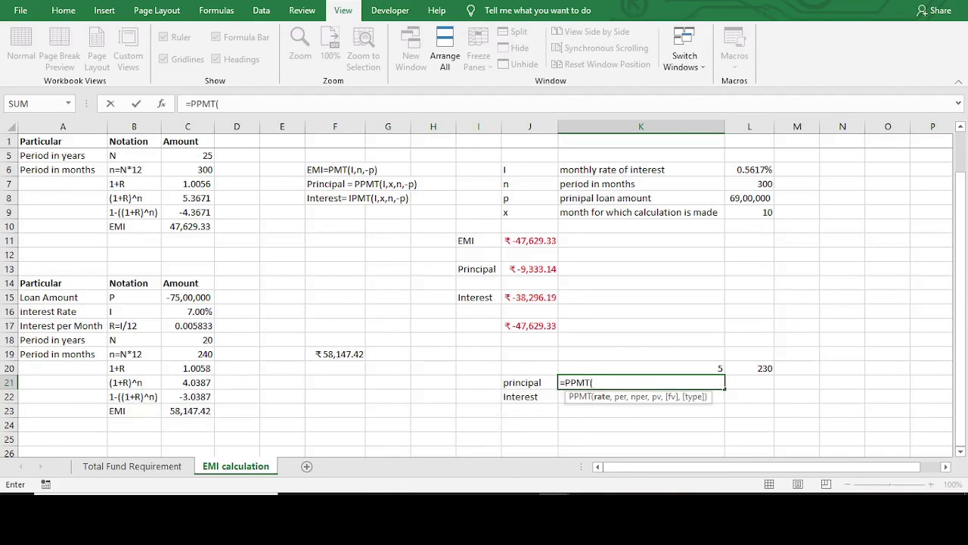
pyautogui.click(188, 326)
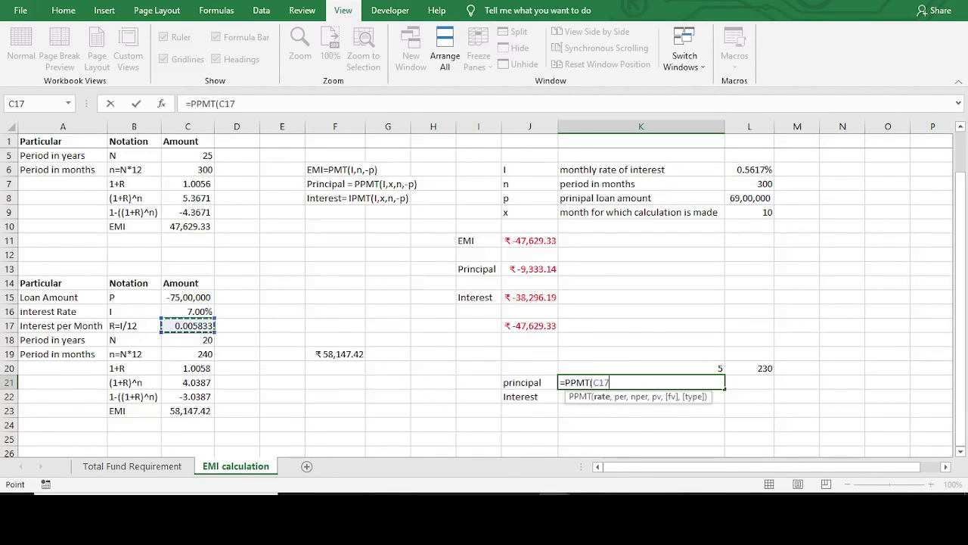
pyautogui.write(',')
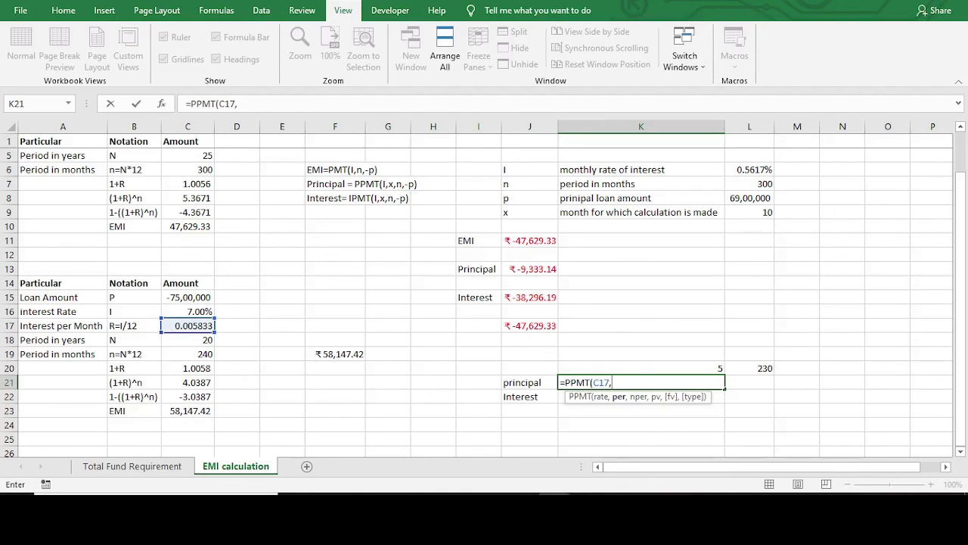
pyautogui.click(641, 368)
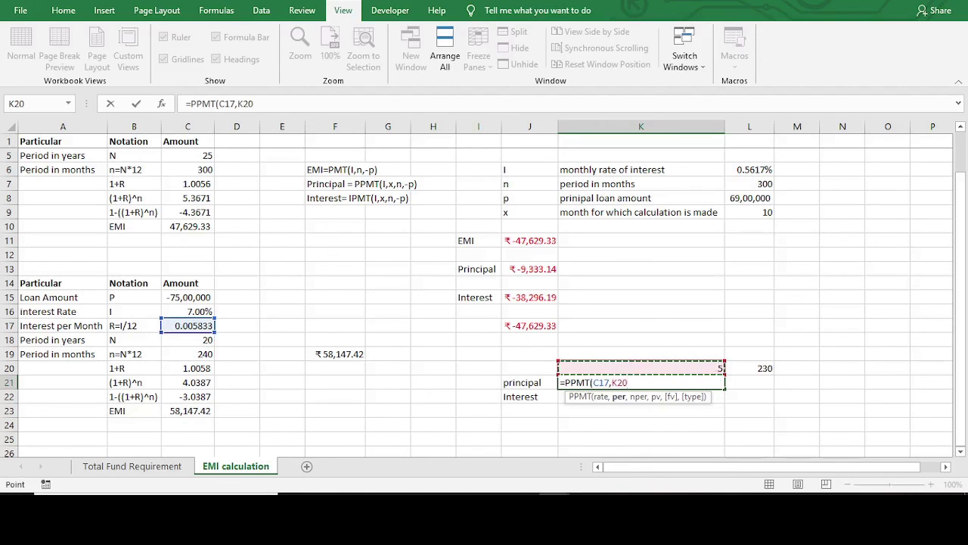
pyautogui.write(',')
pyautogui.click(187, 354)
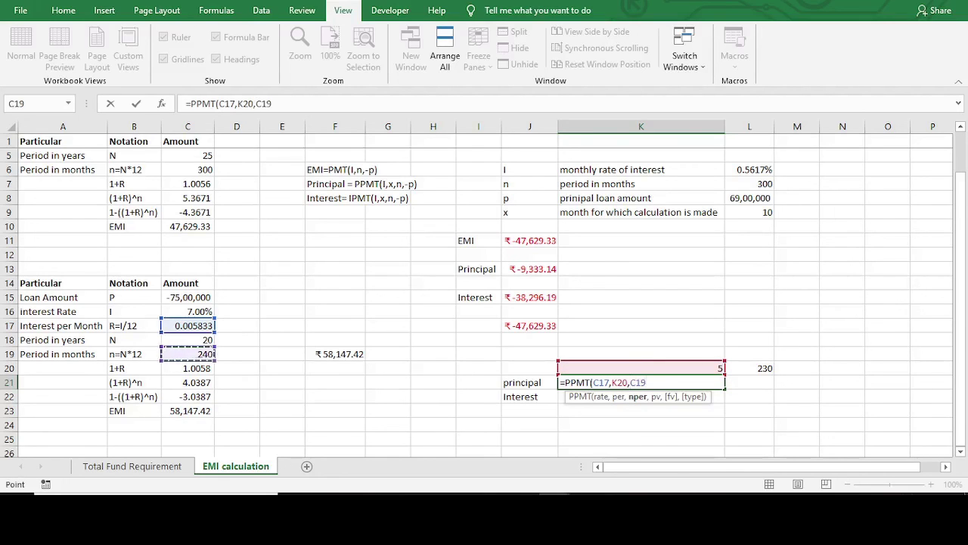
pyautogui.write(',K20,')
pyautogui.click(187, 297)
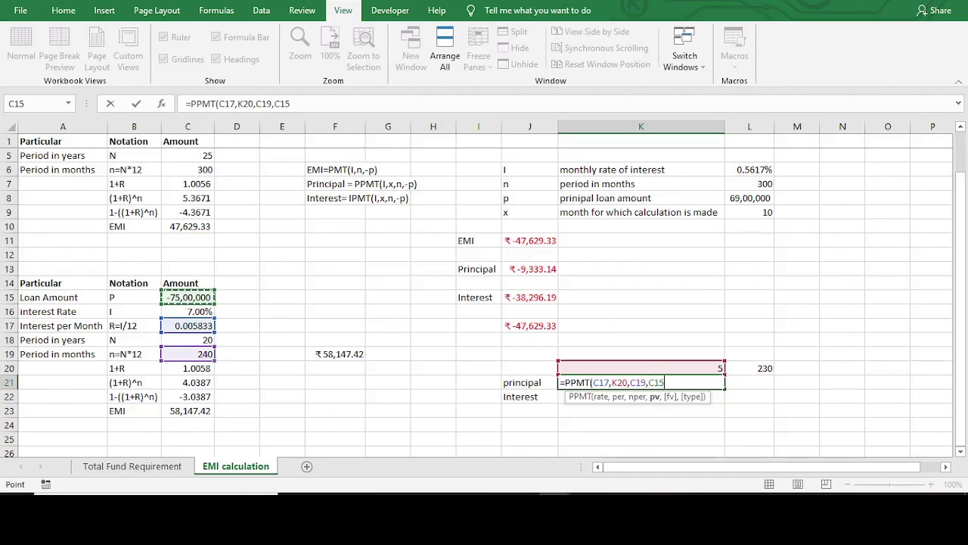
pyautogui.press('Return')
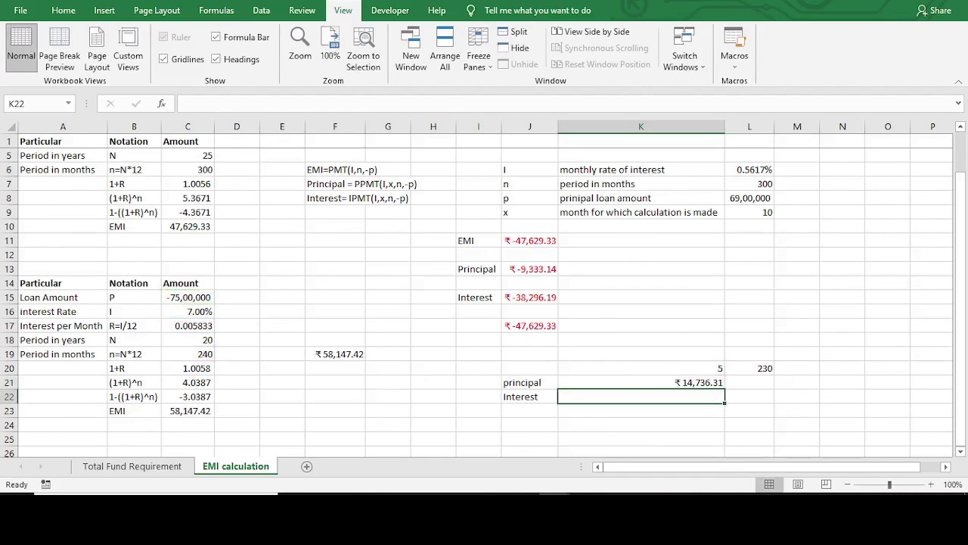
# Reuse K21's formula in K22, changing the function to IPMT so it reads =IPMT(C17,K20,C19,C15)
pyautogui.click(640, 383)
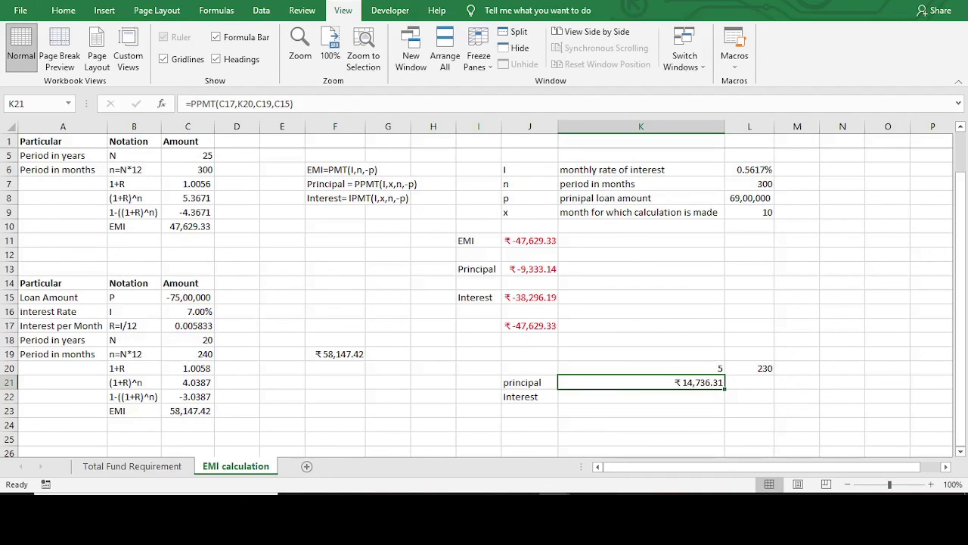
pyautogui.moveTo(296, 104); pyautogui.dragTo(185, 104)
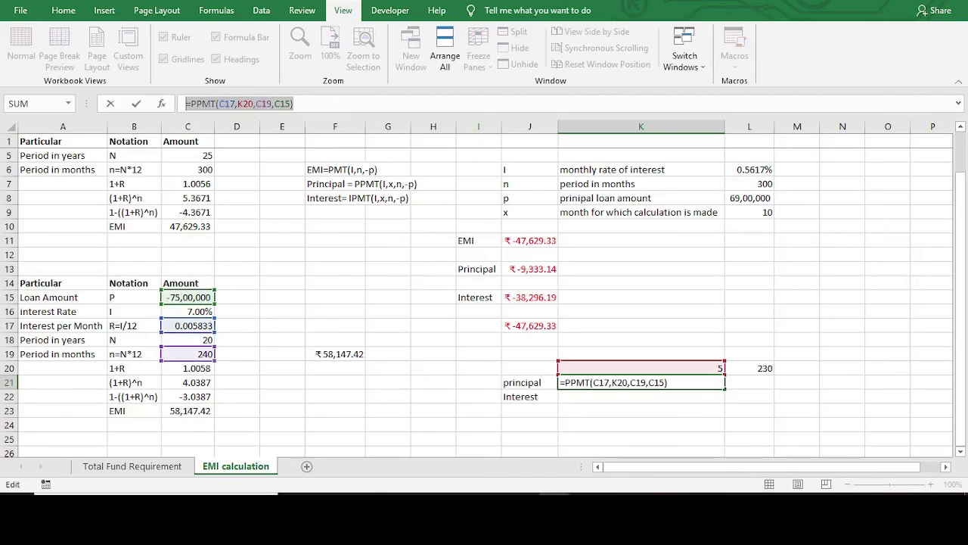
pyautogui.press('Return')
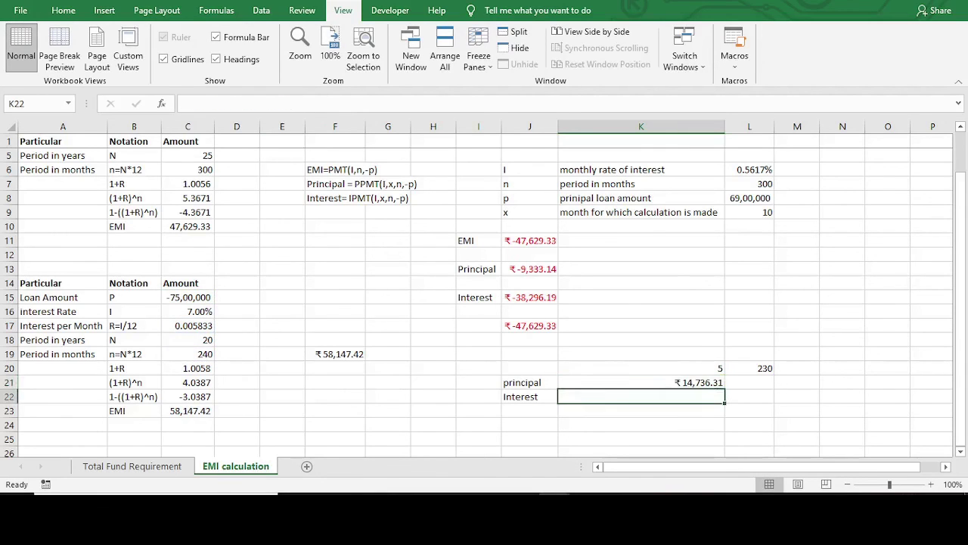
pyautogui.click(203, 104)
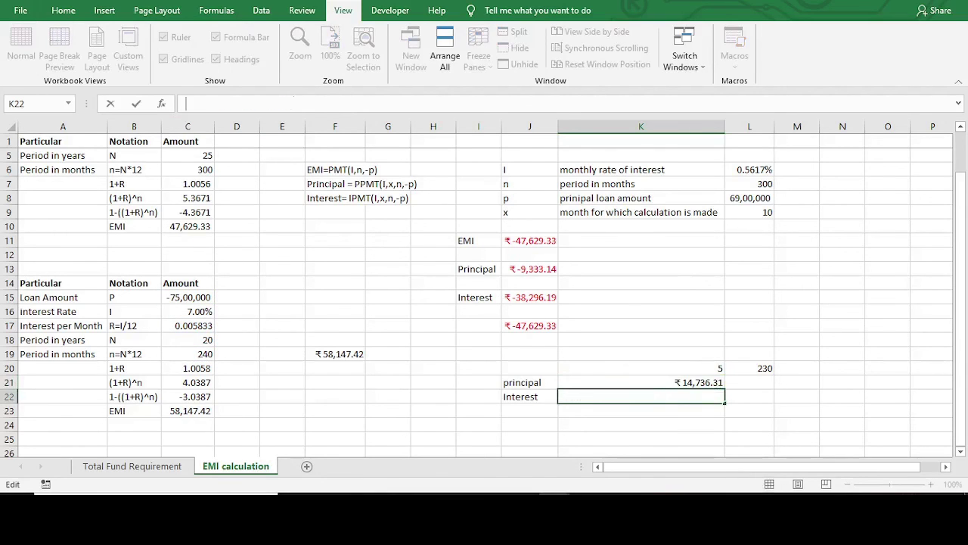
pyautogui.hotkey('ctrl', 'v')
pyautogui.click(196, 104)
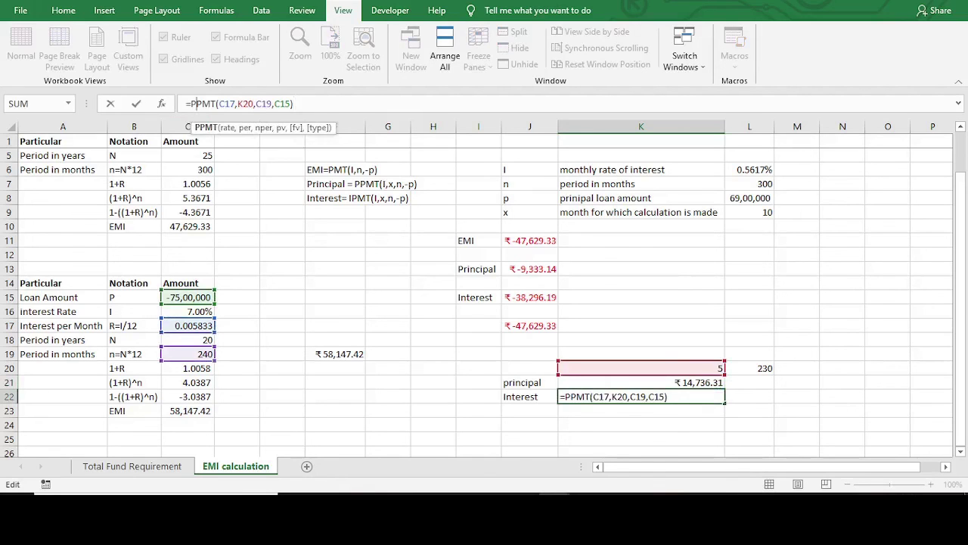
pyautogui.press('BackSpace')
pyautogui.write('I')
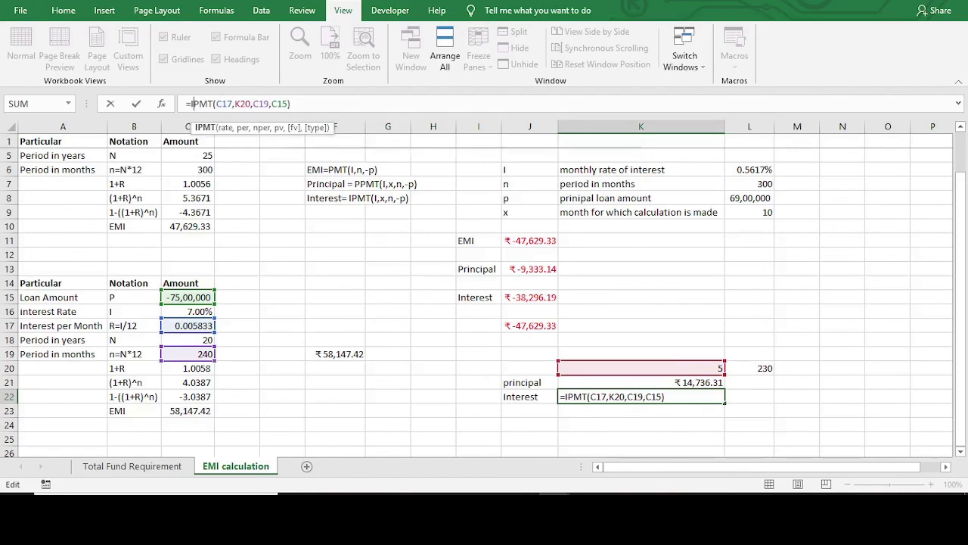
pyautogui.press('Return')
# Add the month 5 principal and interest in K24 with =K21+K22
pyautogui.press('Down')
pyautogui.write('=')
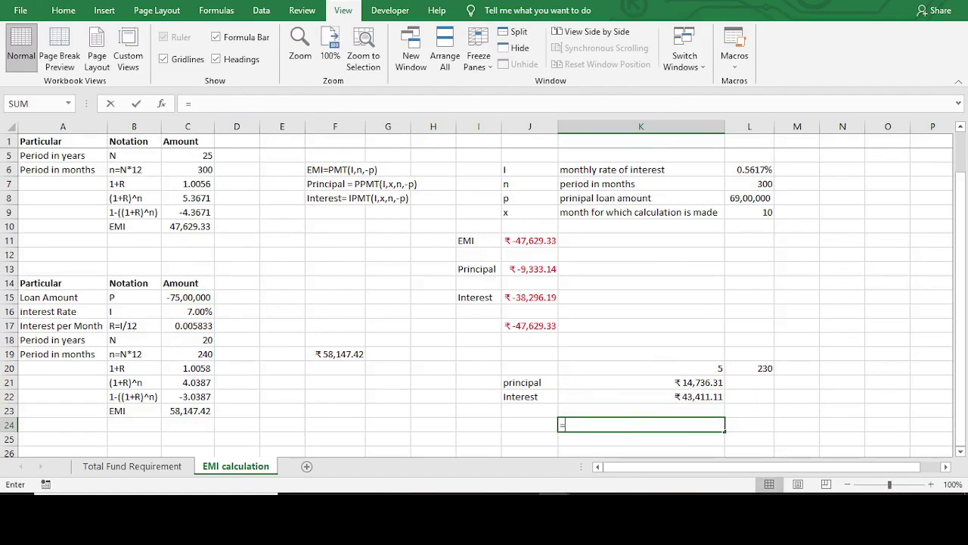
pyautogui.press('Up')
pyautogui.press('Up')
pyautogui.press('Up')
pyautogui.write('+')
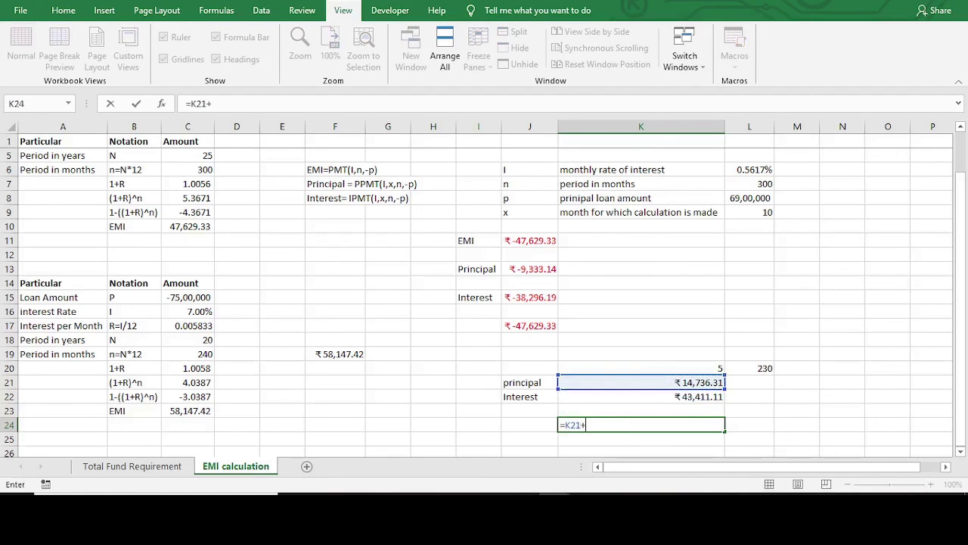
pyautogui.press('Up')
pyautogui.press('Up')
pyautogui.press('Return')
# Complete the sum in K24 with the interest cell K22 as its second term
pyautogui.press('Up')
pyautogui.press('Up')
pyautogui.press('Up')
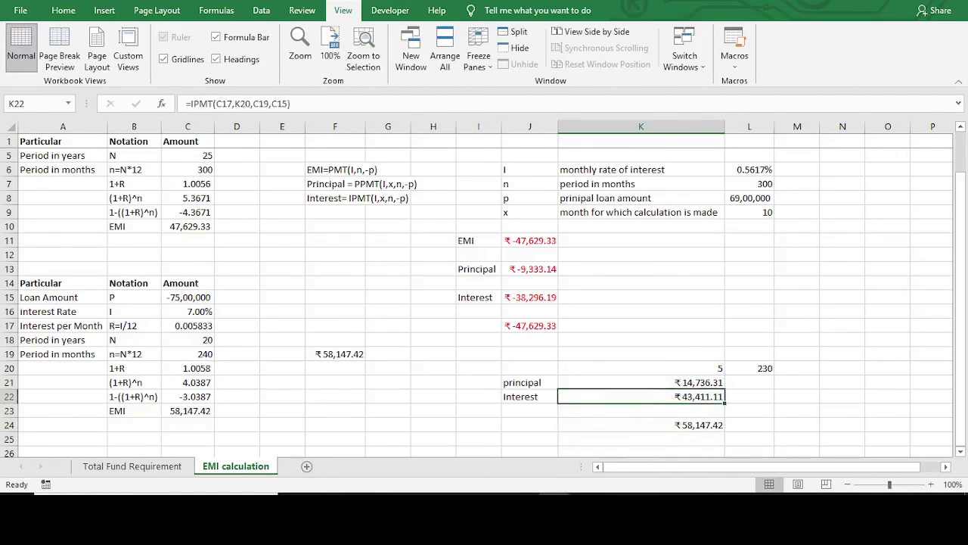
# Reuse K21's formula text unchanged in L21 as =PPMT(C17,K20,C19,C15)
pyautogui.press('Up')
pyautogui.press('Right')
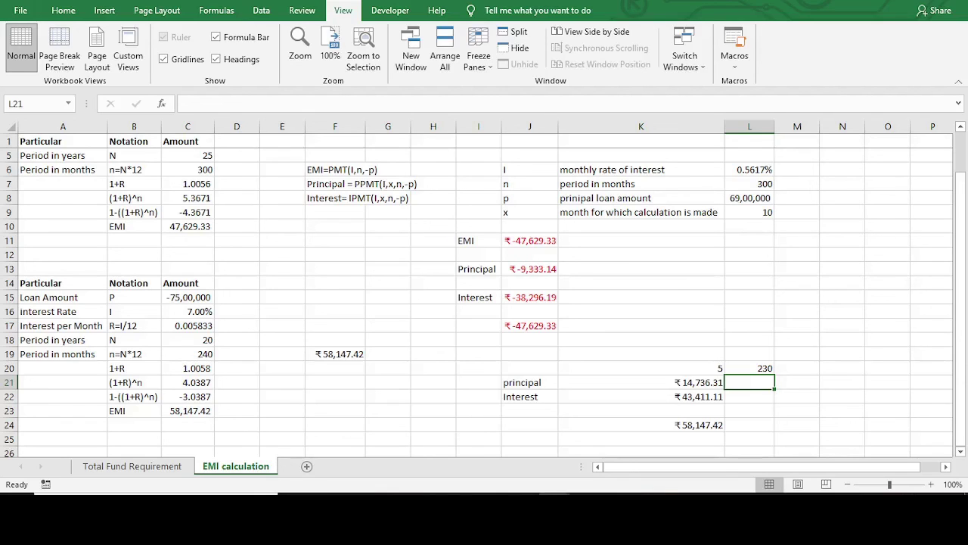
pyautogui.click(641, 383)
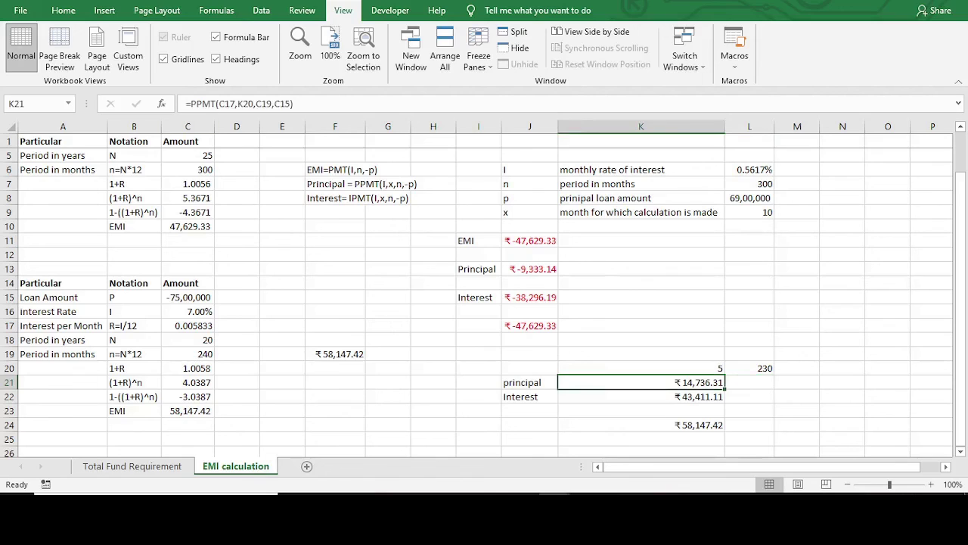
pyautogui.moveTo(295, 104); pyautogui.dragTo(186, 104)
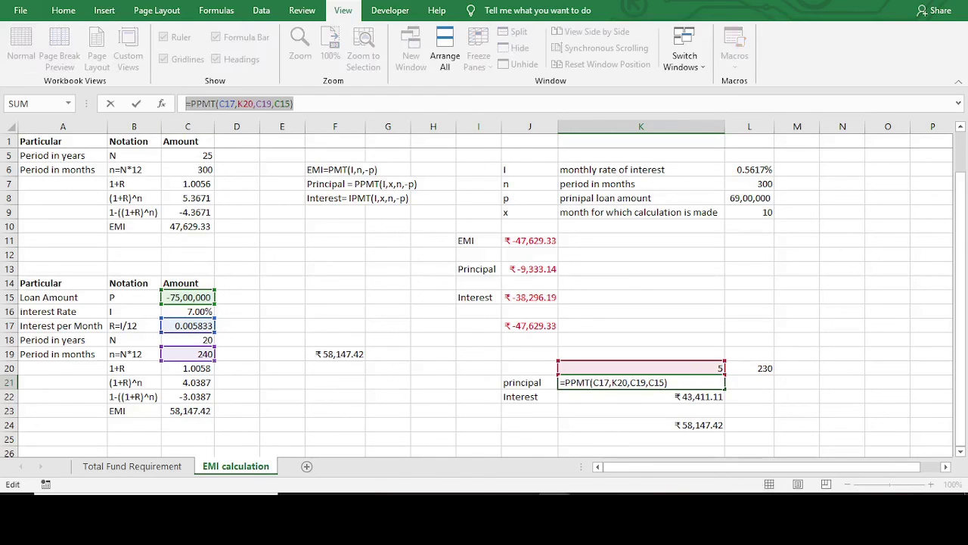
pyautogui.press('Escape')
pyautogui.click(750, 383)
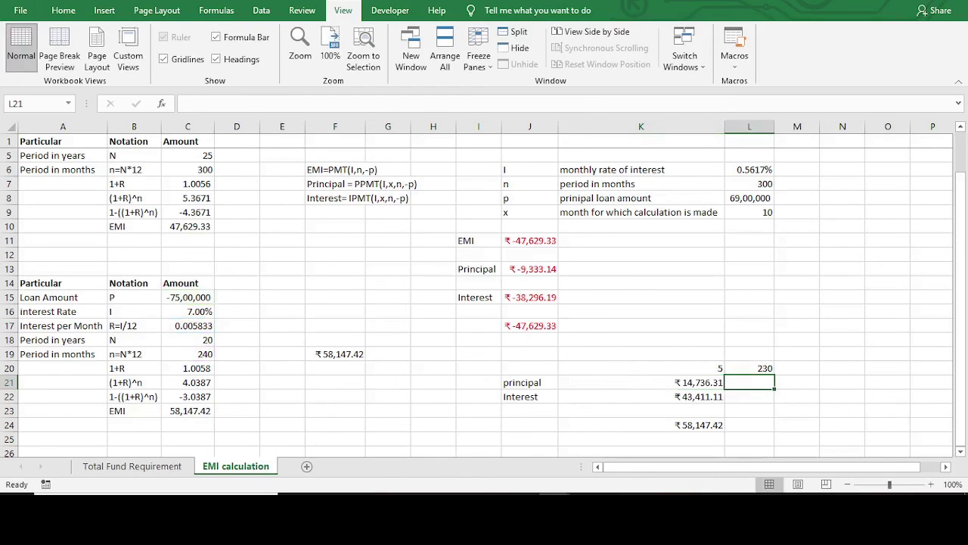
pyautogui.press('F2')
pyautogui.hotkey('ctrl', 'v')
pyautogui.press('Return')
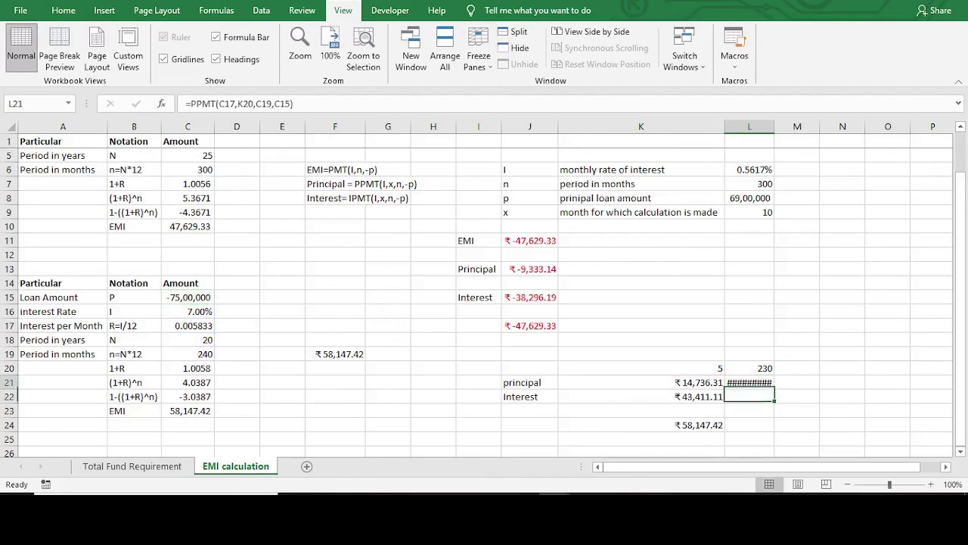
# Autofit the width of column L to its contents
pyautogui.press('Up')
pyautogui.click(296, 104)
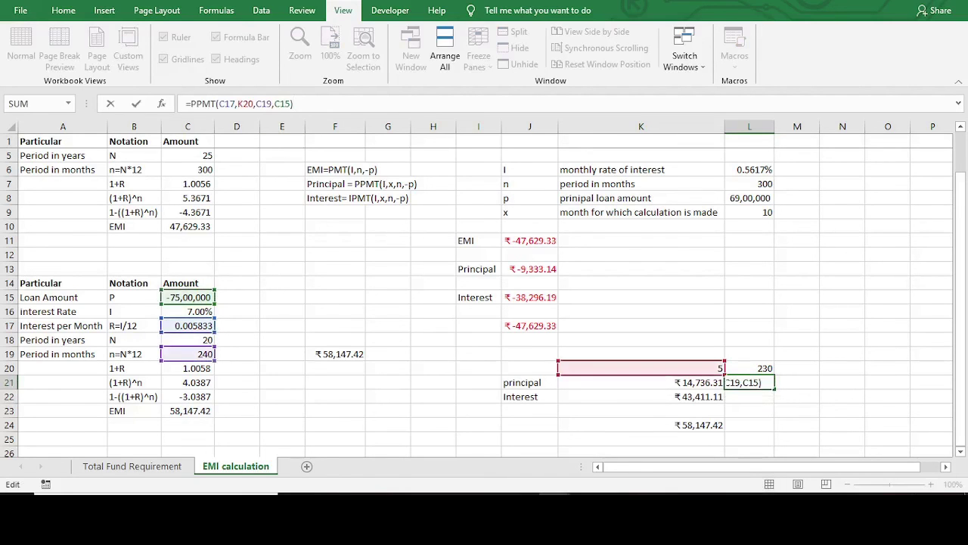
pyautogui.press('Escape')
pyautogui.click(642, 368)
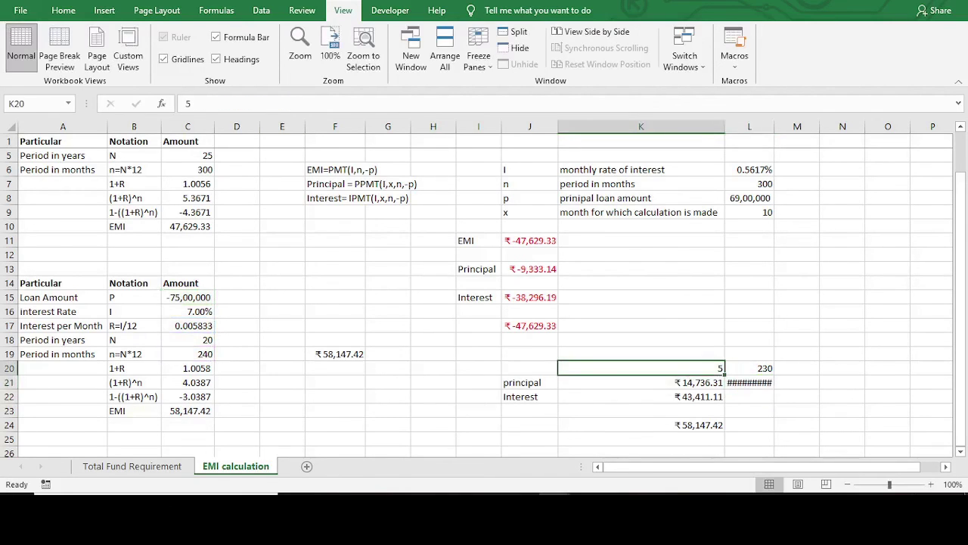
pyautogui.click(750, 369)
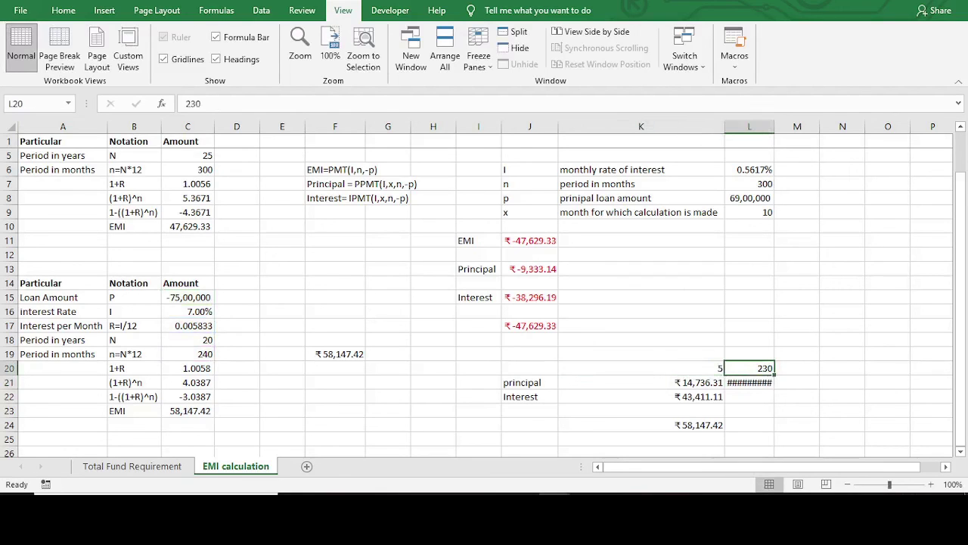
pyautogui.doubleClick(775, 126)
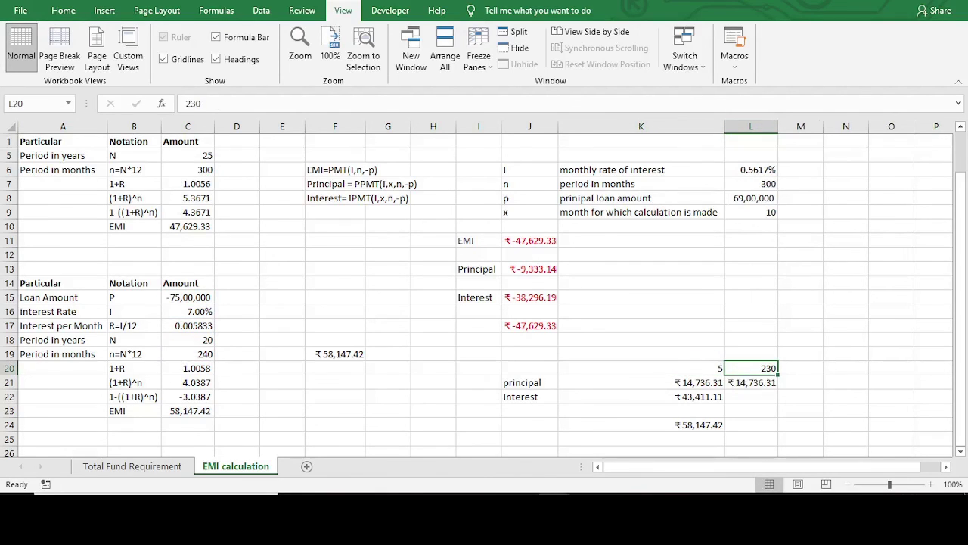
# Change the period reference in L21 to month 230 so the formula reads =PPMT(C17,L20,C19,C15)
pyautogui.click(750, 382)
pyautogui.click(243, 104)
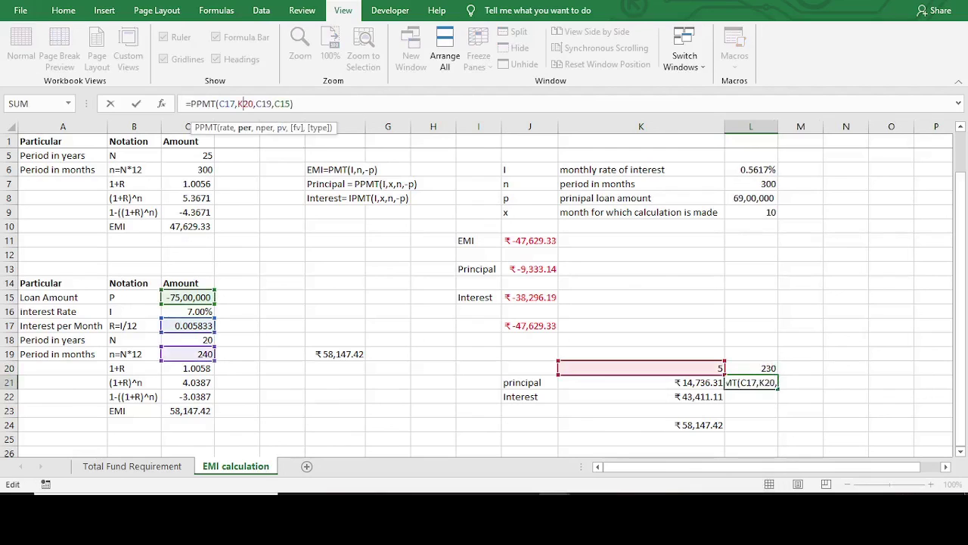
pyautogui.press('BackSpace')
pyautogui.write('L')
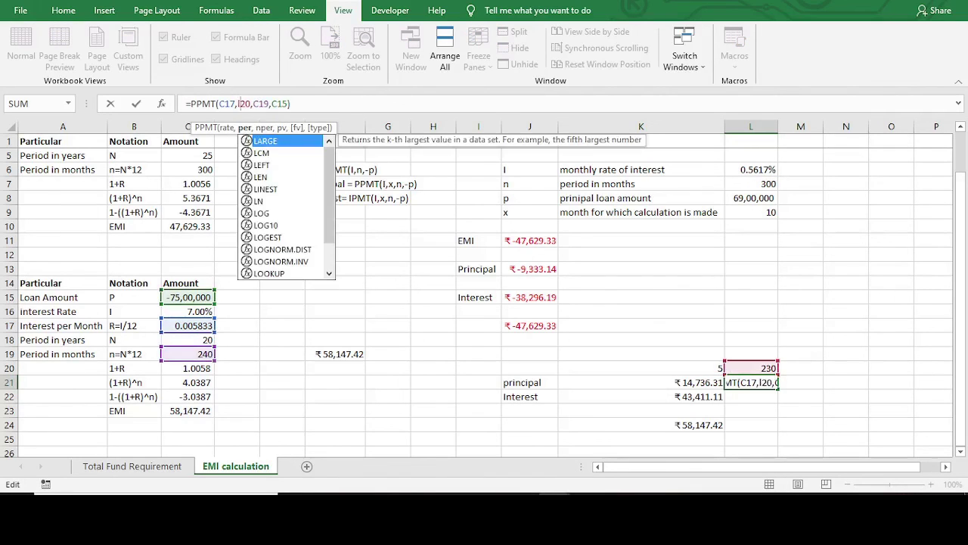
pyautogui.press('Return')
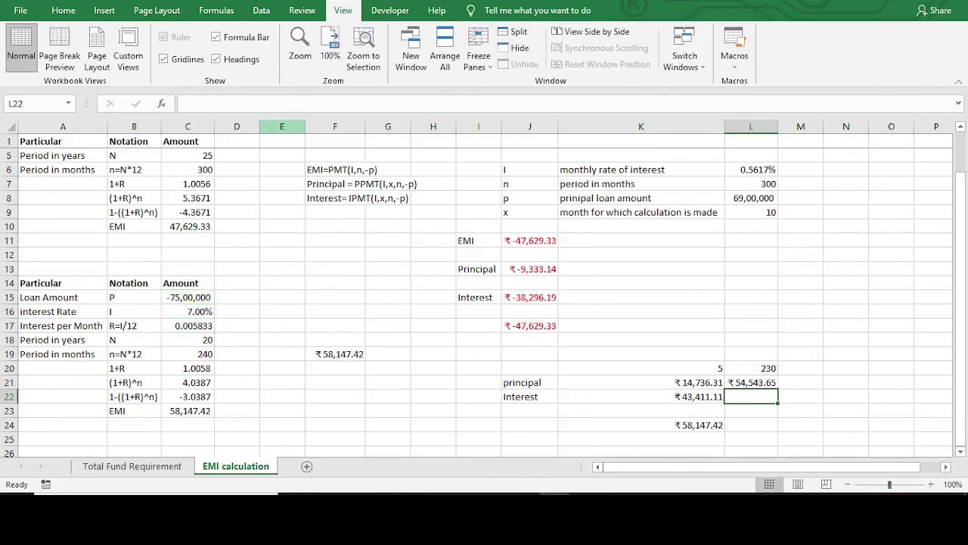
# Reuse K22's interest formula in L22 with the period reference changed to L20, giving =IPMT(C17,L20,C19,C15)
pyautogui.press('Left')
pyautogui.moveTo(296, 104); pyautogui.dragTo(186, 104)
pyautogui.hotkey('ctrl', 'c')
pyautogui.press('Escape')
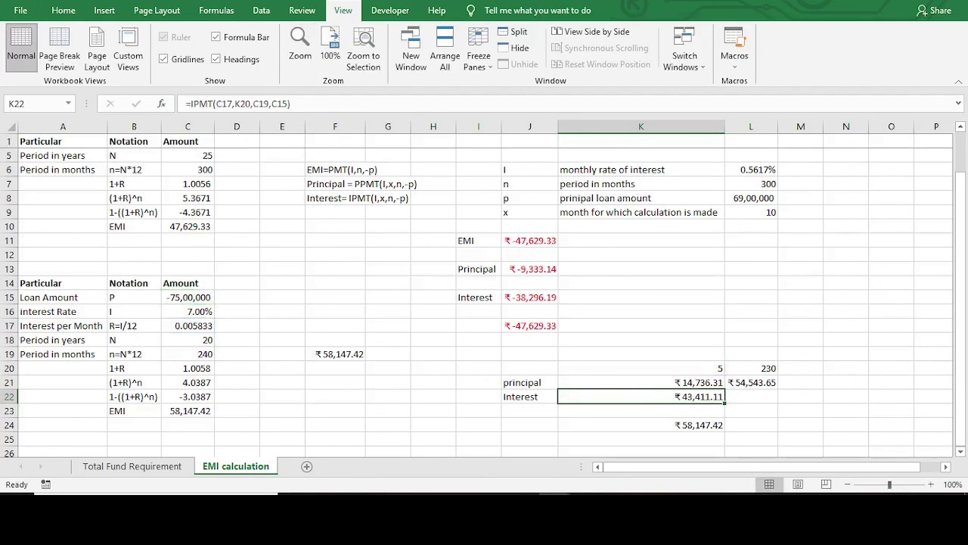
pyautogui.press('Right')
pyautogui.press('F2')
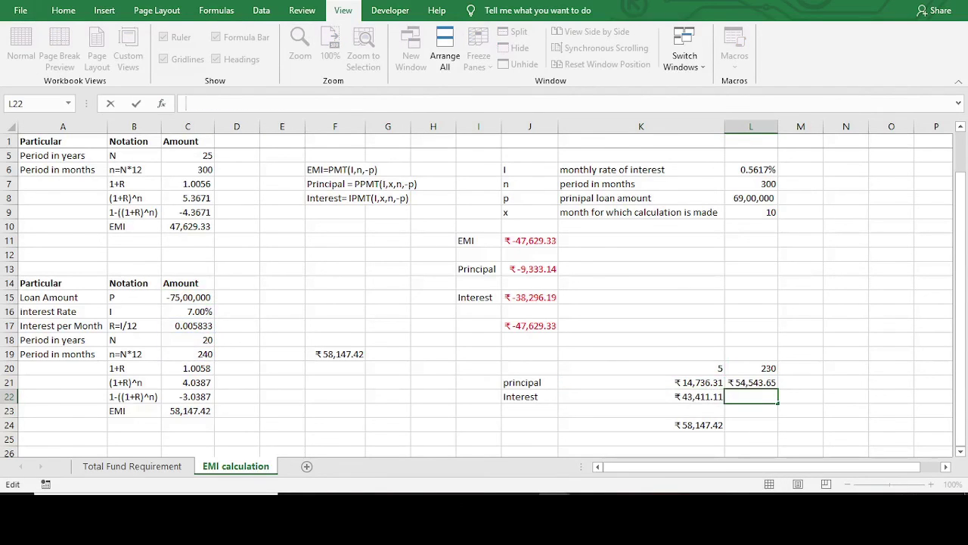
pyautogui.hotkey('ctrl', 'v')
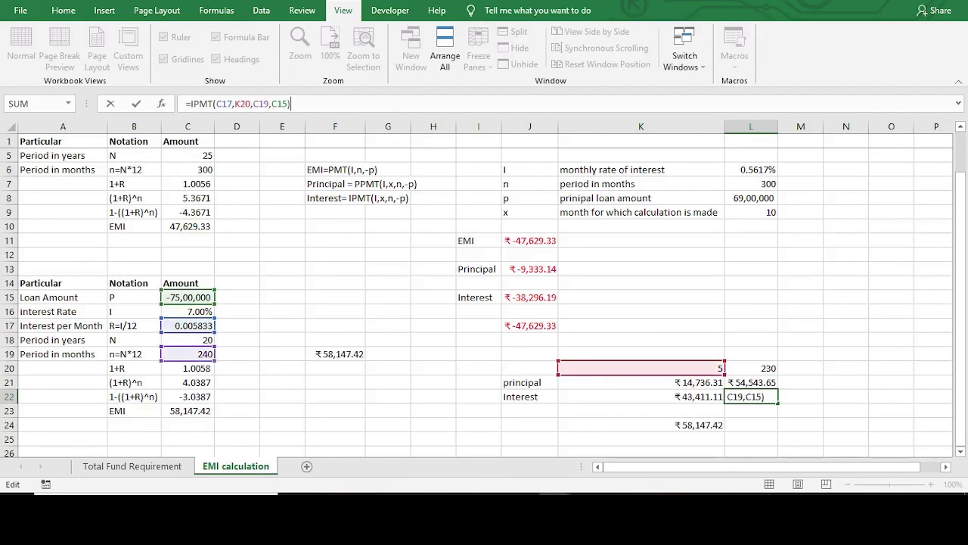
pyautogui.click(241, 104)
pyautogui.press('BackSpace')
pyautogui.write('L')
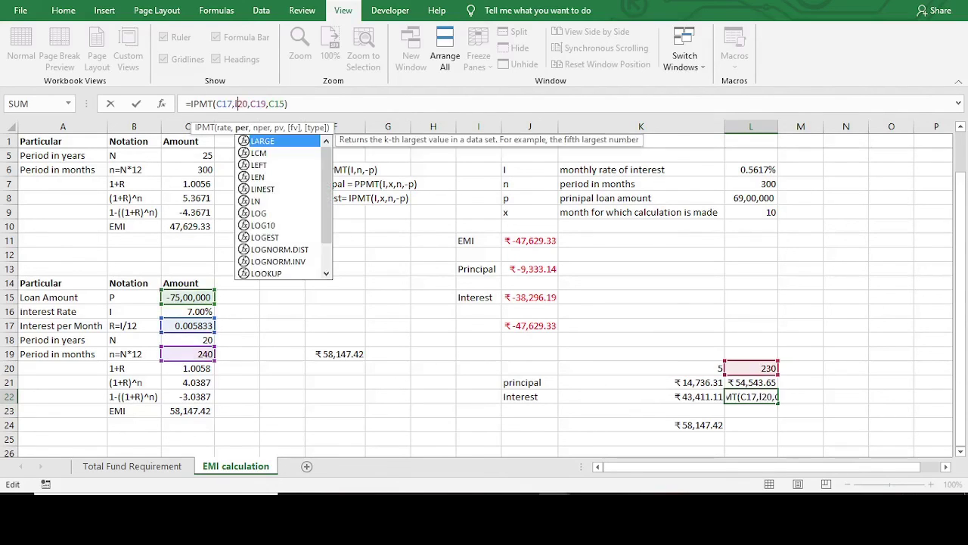
pyautogui.press('Return')
# Copy the total formula from K24 to L24 to add month 230's principal and interest
pyautogui.click(642, 425)
pyautogui.hotkey('ctrl', 'c')
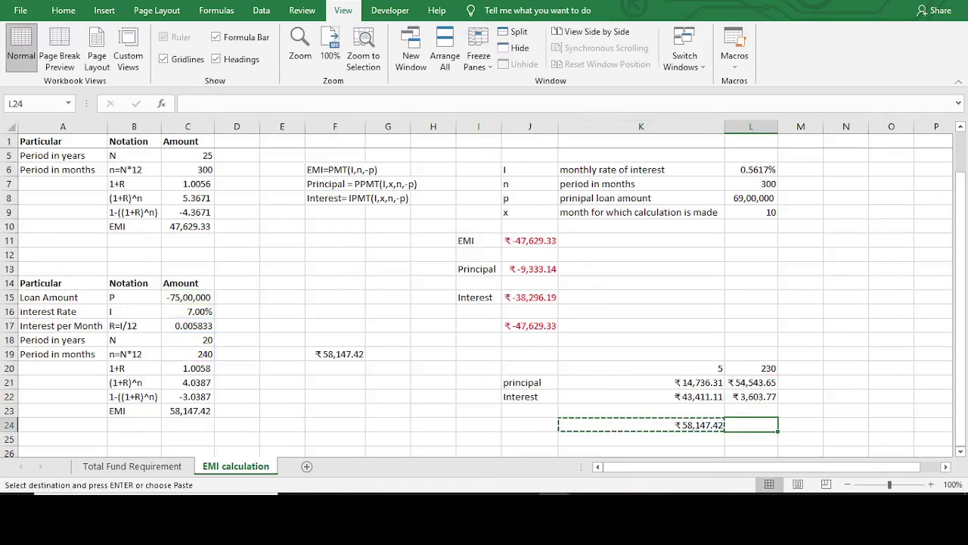
pyautogui.press('Right')
pyautogui.press('Return')
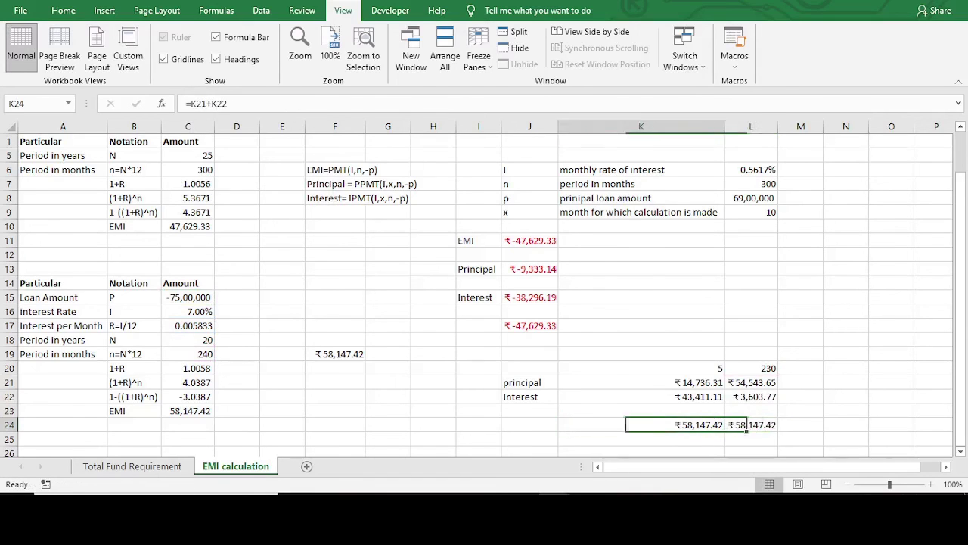
# Review month 230's principal, interest and total in column L and compare the total with month 5's in K24
pyautogui.press('Right')
pyautogui.press('Left')
pyautogui.press('Right')
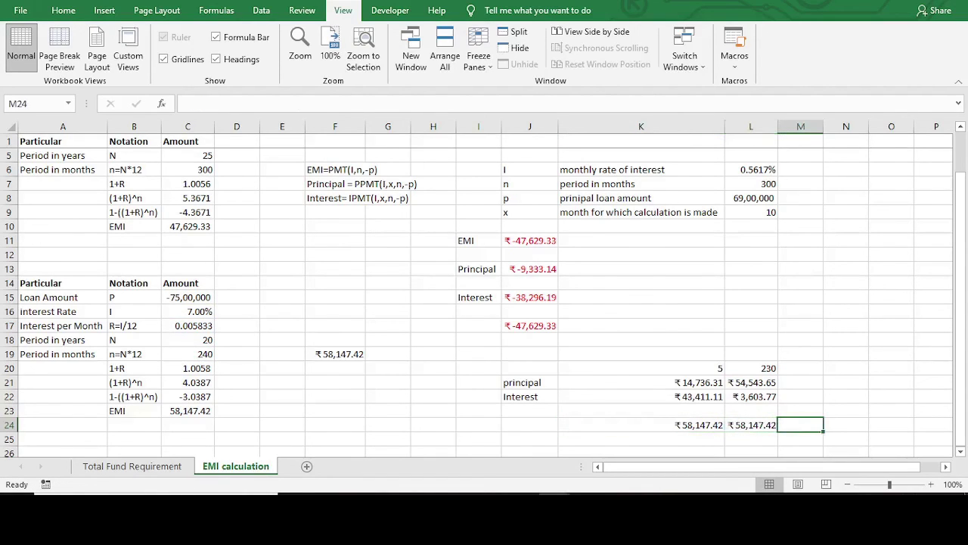
pyautogui.press('Up')
pyautogui.press('Up')
pyautogui.press('Up')
pyautogui.press('Left')
pyautogui.press('Down')
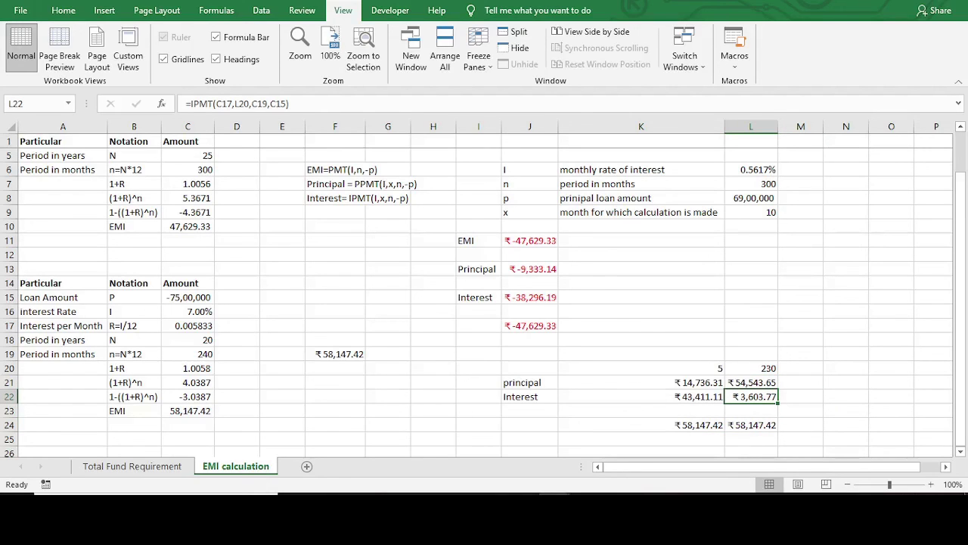
pyautogui.press('Down')
pyautogui.press('Down')
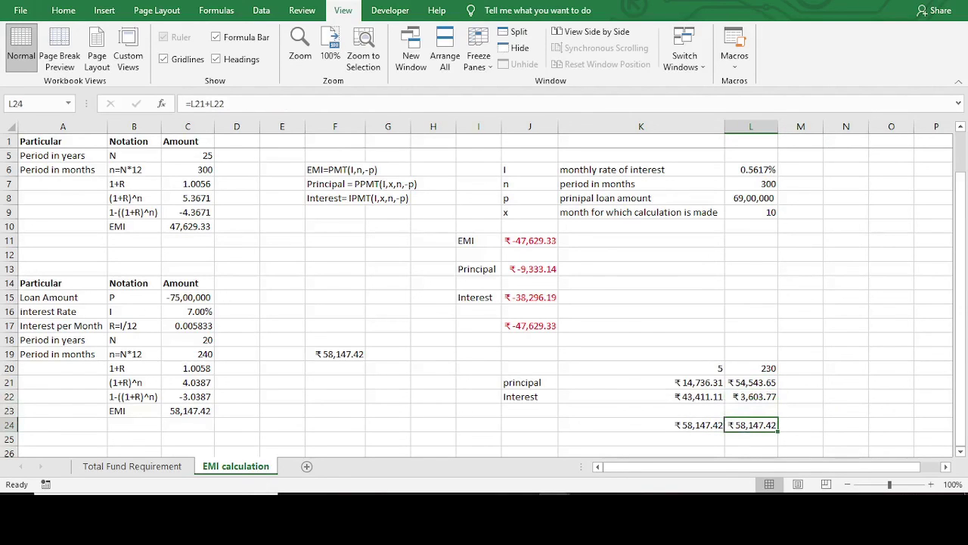
pyautogui.press('Left')
pyautogui.press('Right')
pyautogui.press('Right')
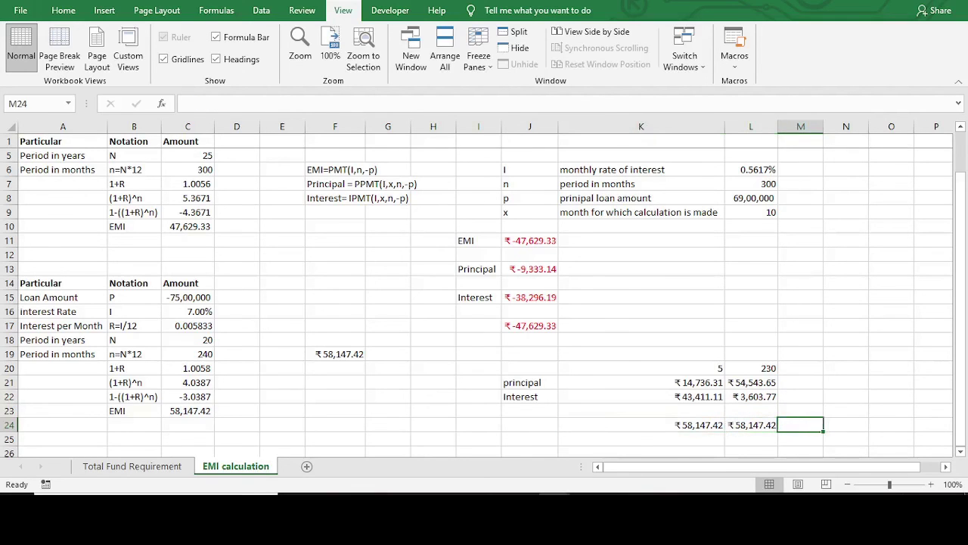
pyautogui.click(801, 325)
pyautogui.scroll(1, 800, 325)
pyautogui.click(801, 325)
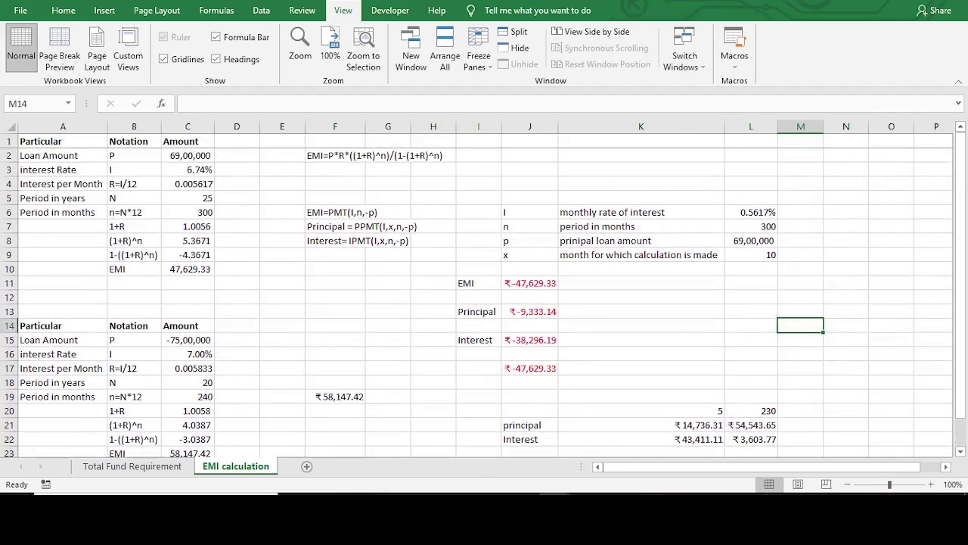
pyautogui.scroll(-3, 484, 295)
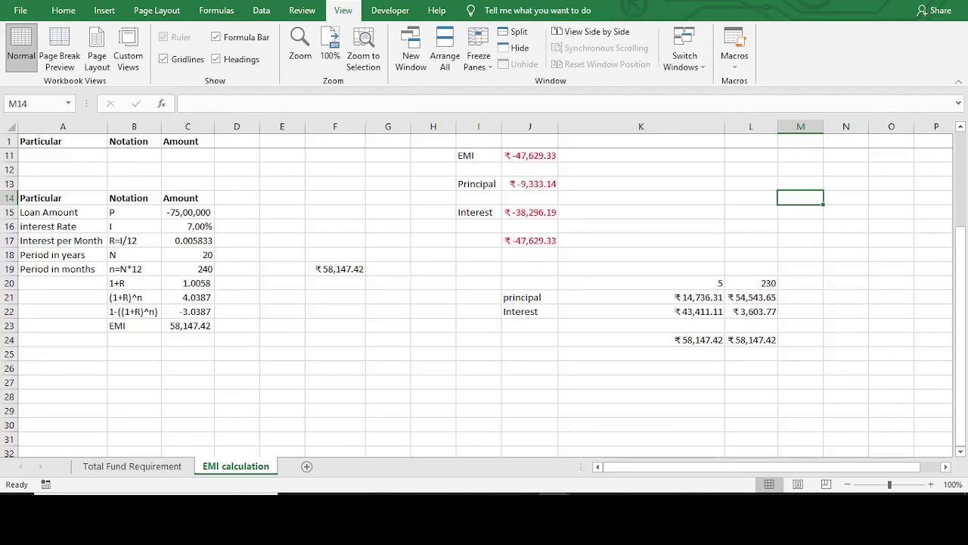
pyautogui.click(478, 396)
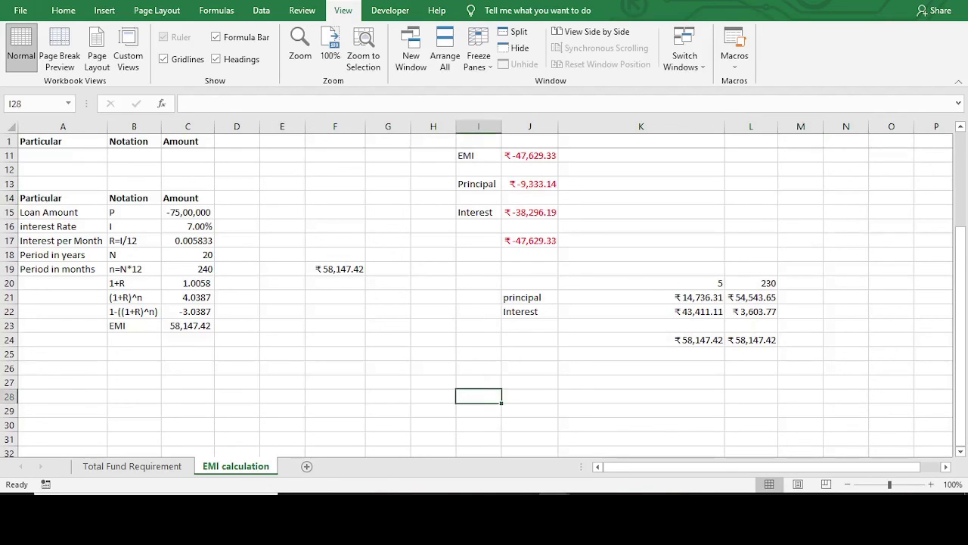
pyautogui.click(433, 369)
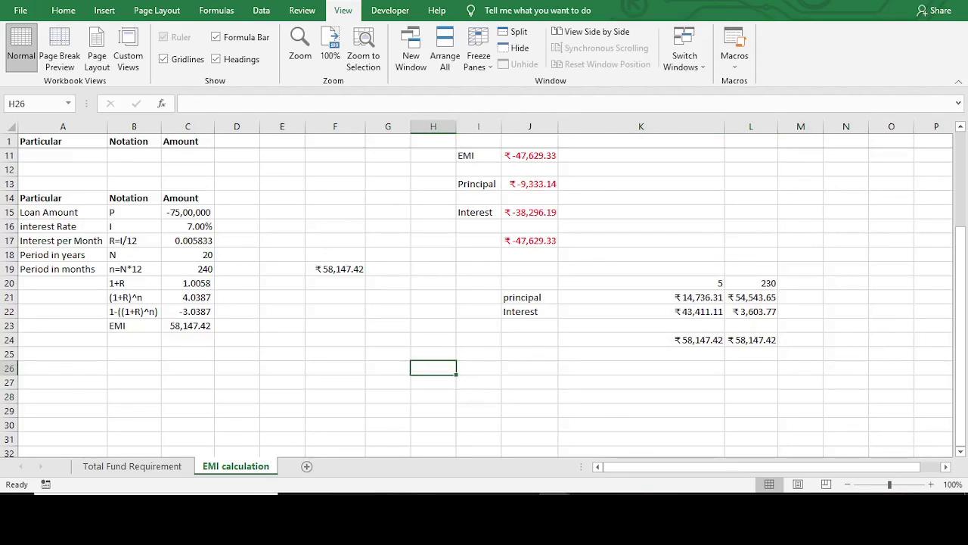